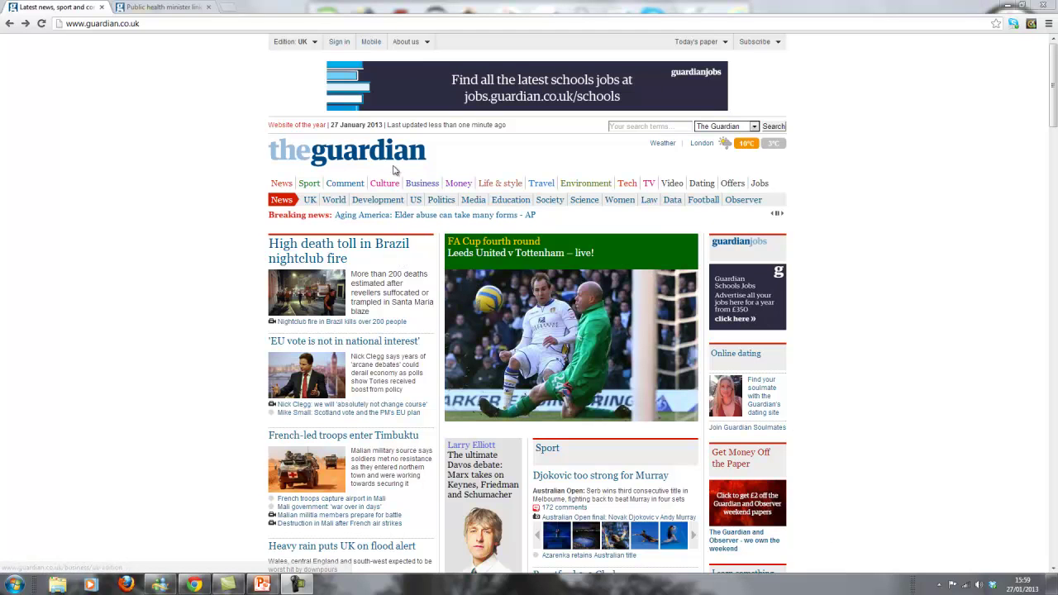
Step: Go to the Guardian's Data section and find the 'UK GDP since 1955' Datablog story
left_click(673, 202)
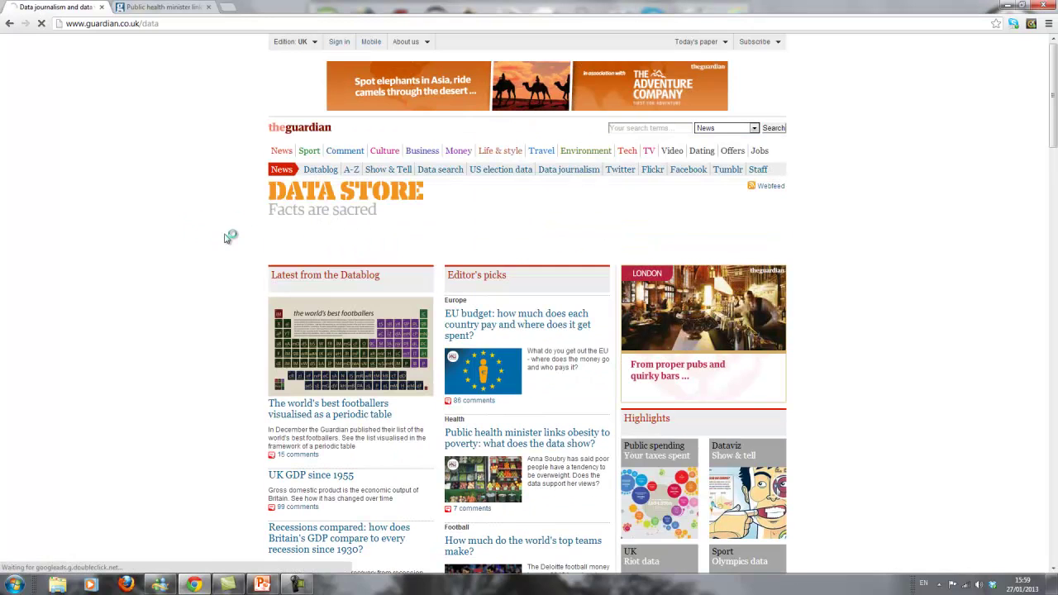
scroll(230, 238, "down", 3)
scroll(231, 238, "down", 2)
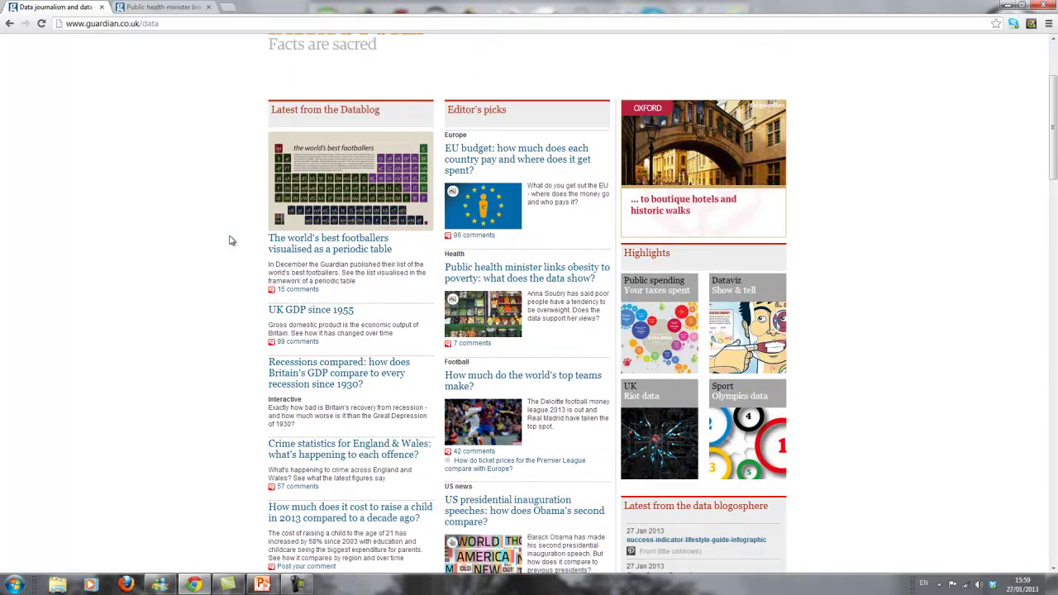
scroll(231, 240, "down", 2)
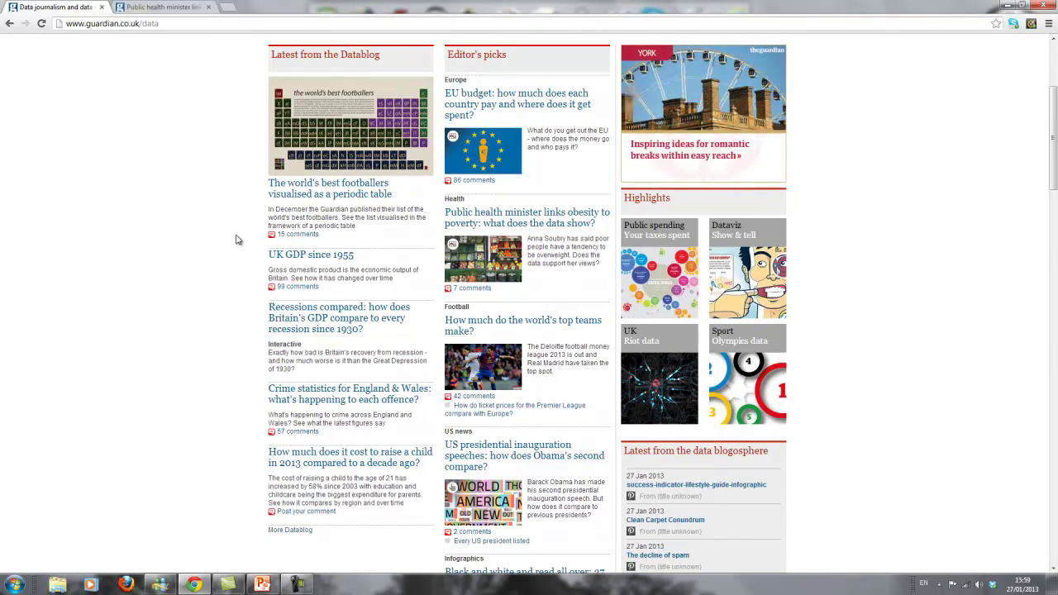
triple_click(298, 258)
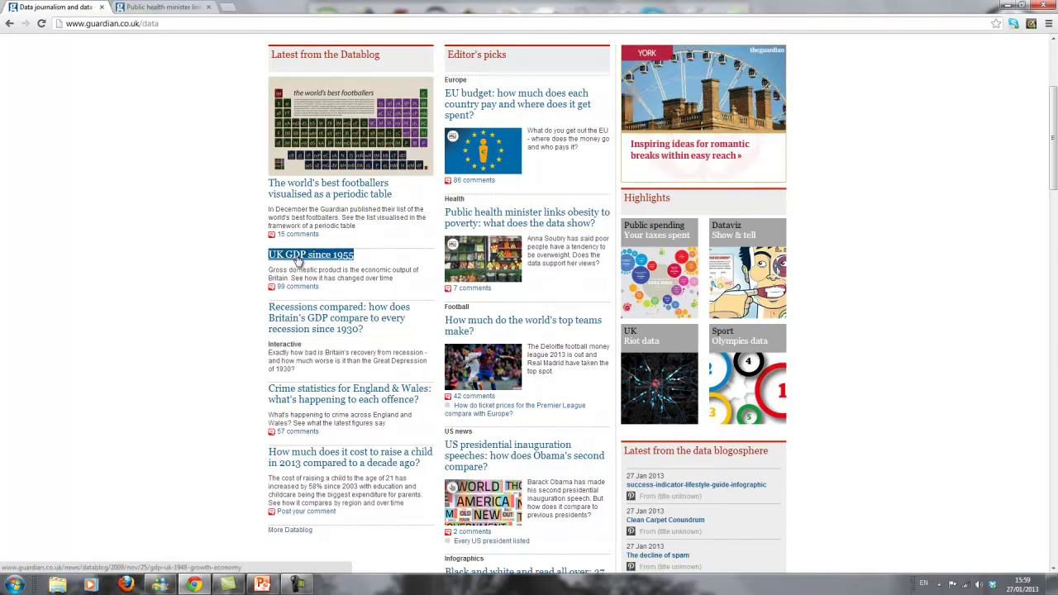
Step: Open the 'UK GDP since 1955' article and follow its 'DATA: UK GDP since 1948' link
left_click(298, 258)
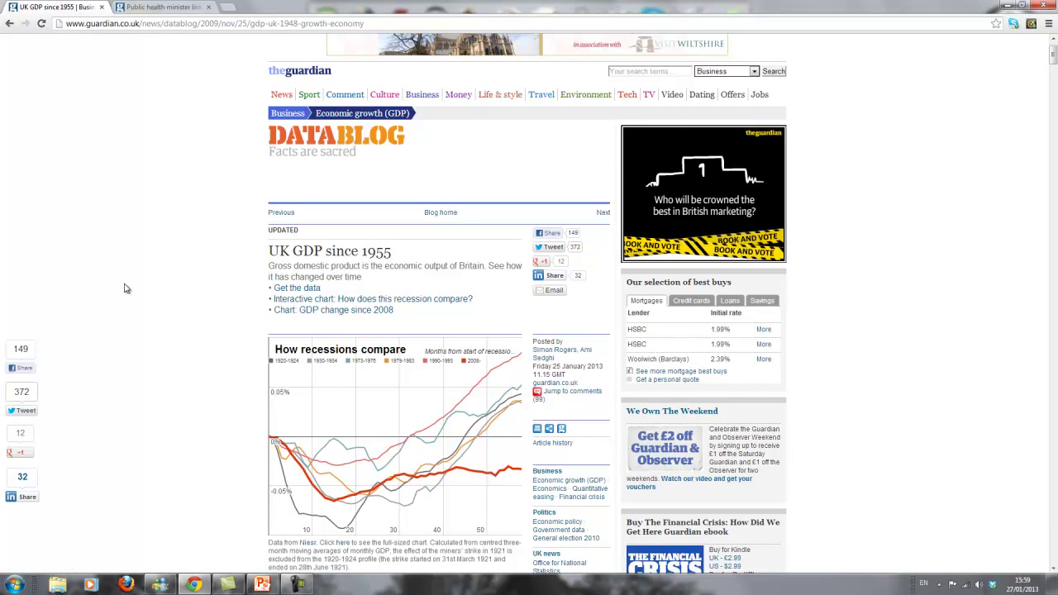
scroll(130, 281, "down", 3)
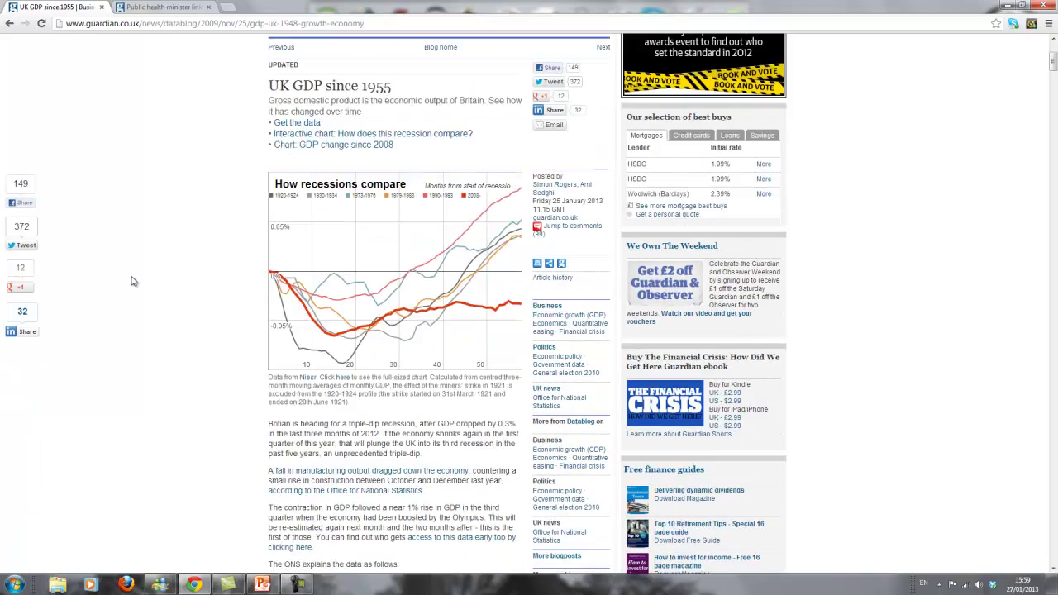
scroll(131, 281, "down", 6)
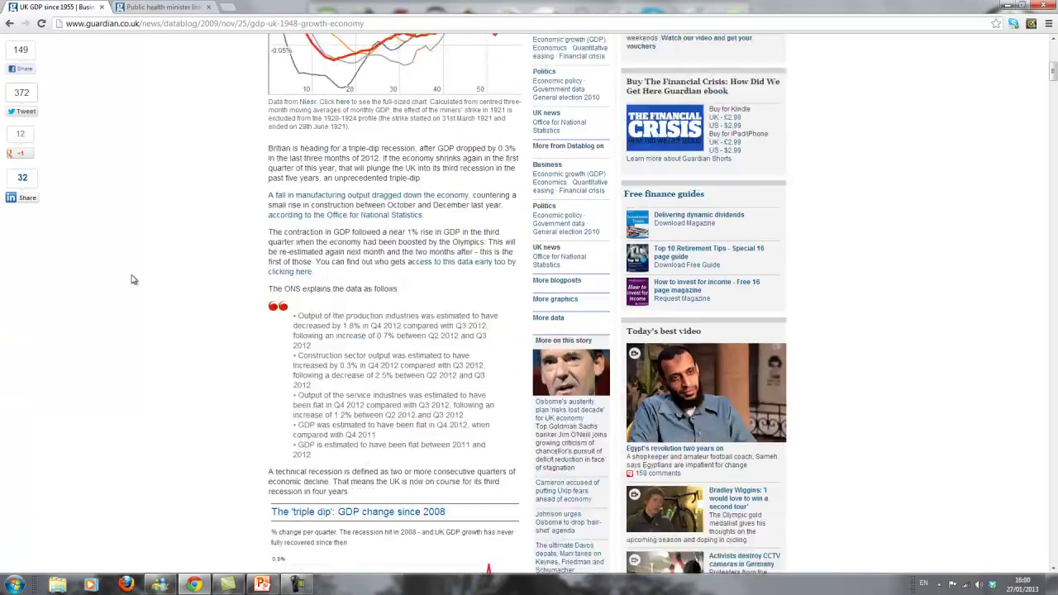
scroll(132, 279, "down", 15)
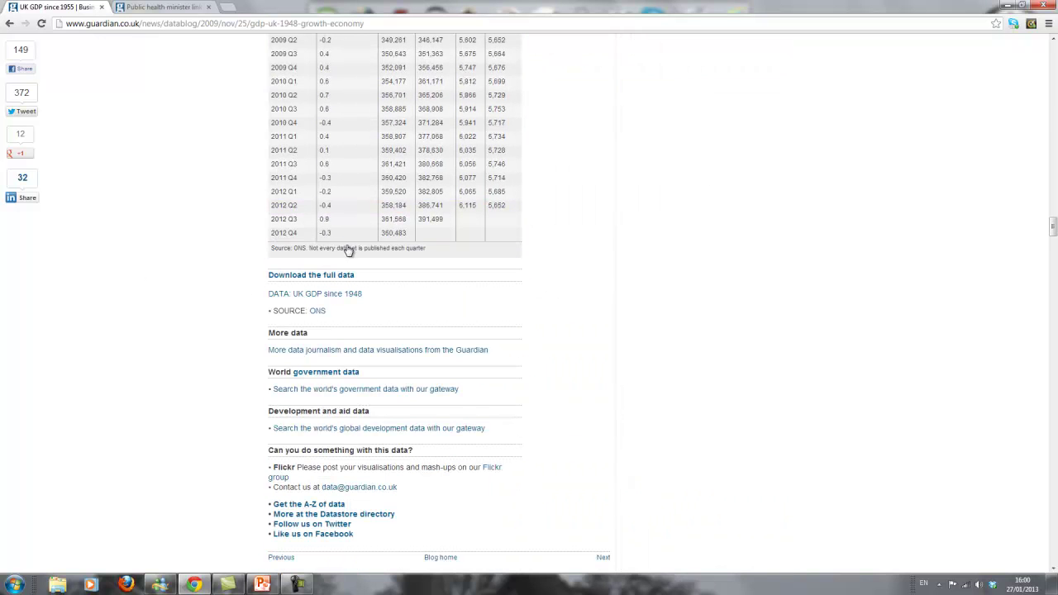
left_click(304, 295)
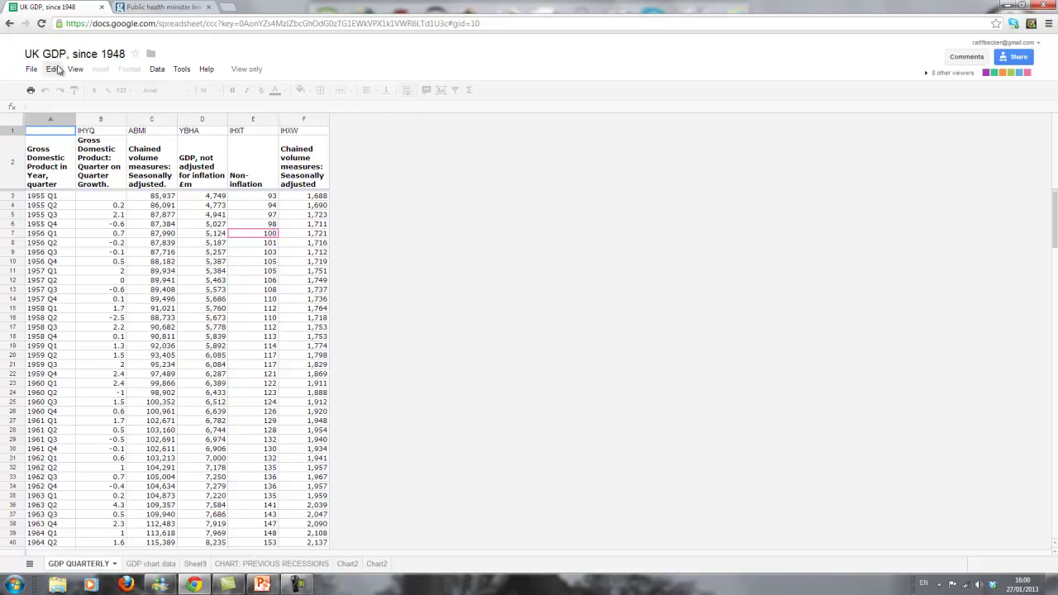
Step: Download the sheet as Microsoft Excel (.xlsx) and open the downloaded file
left_click(31, 71)
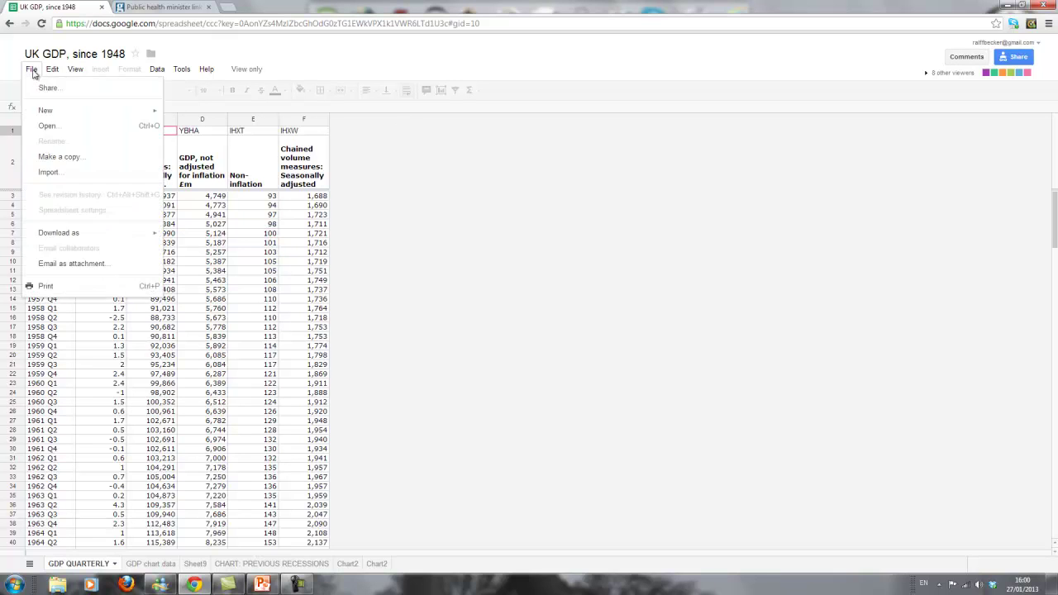
mouse_move(71, 234)
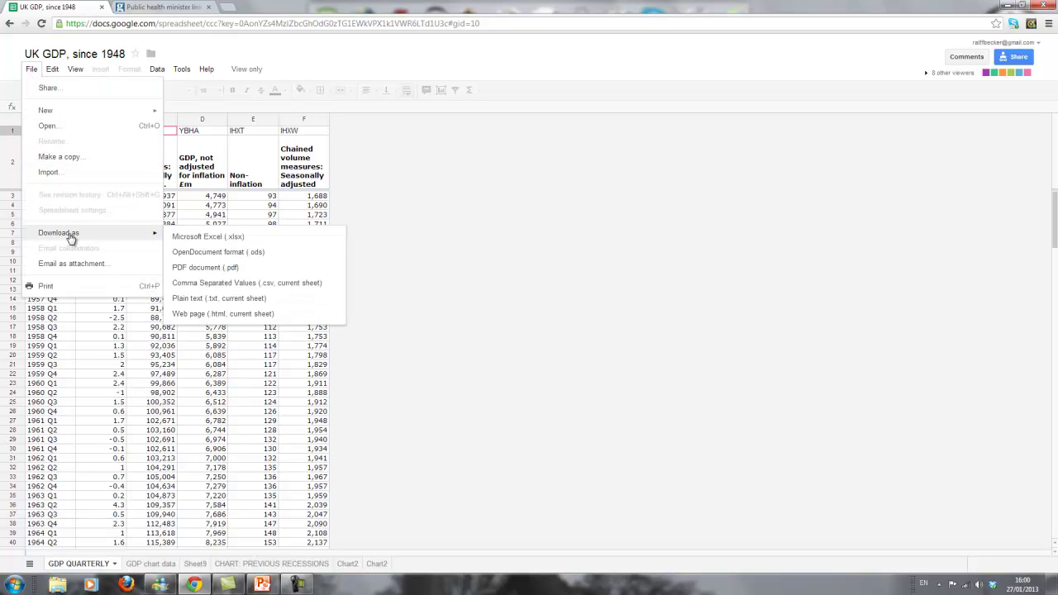
left_click(221, 240)
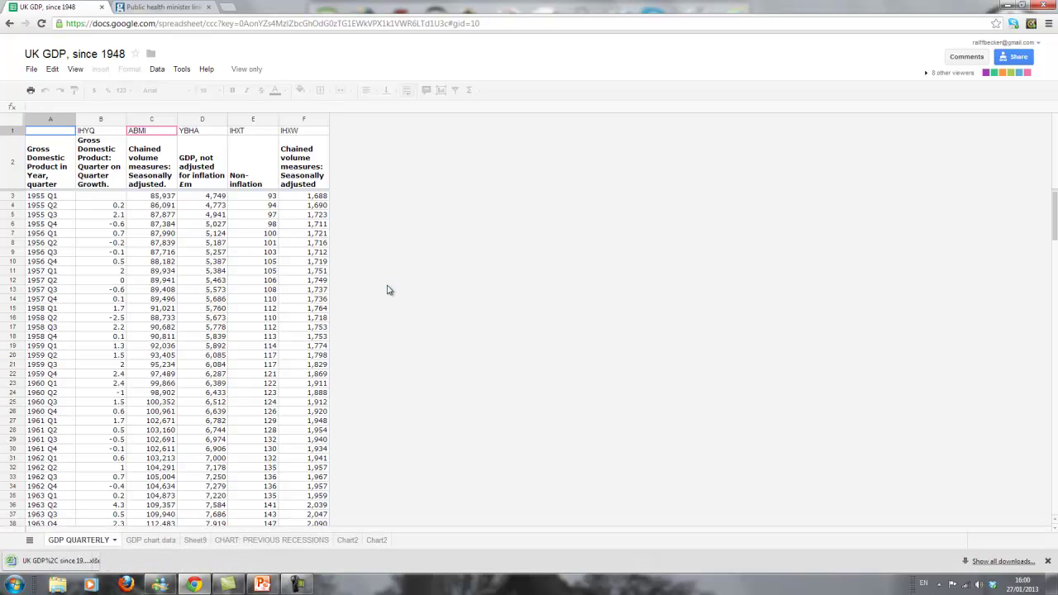
left_click(78, 565)
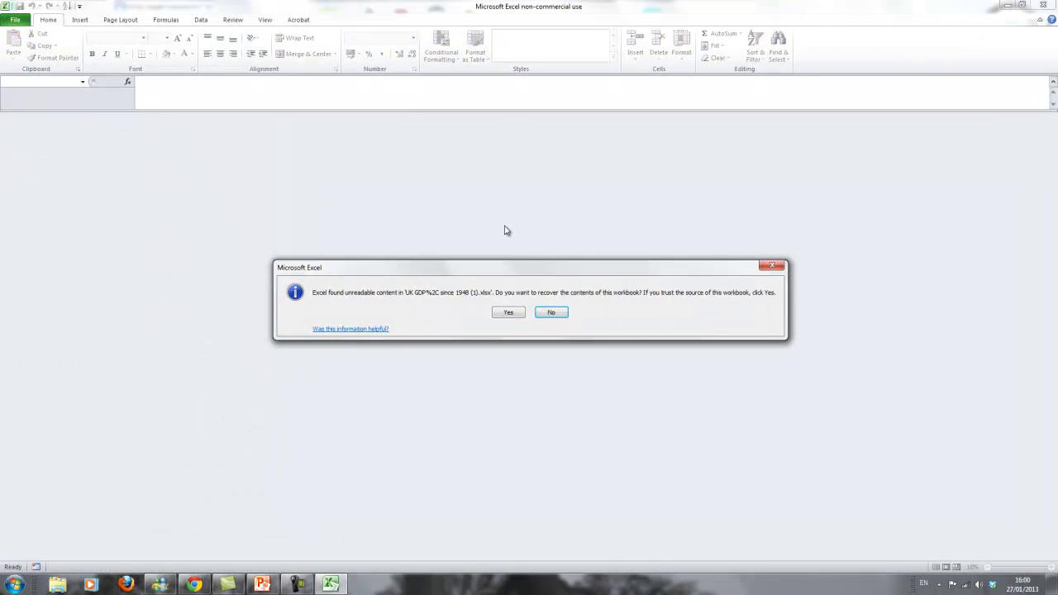
Step: Recover the workbook's contents, enable editing, dismiss the repair report and zoom to 130%
left_click(508, 312)
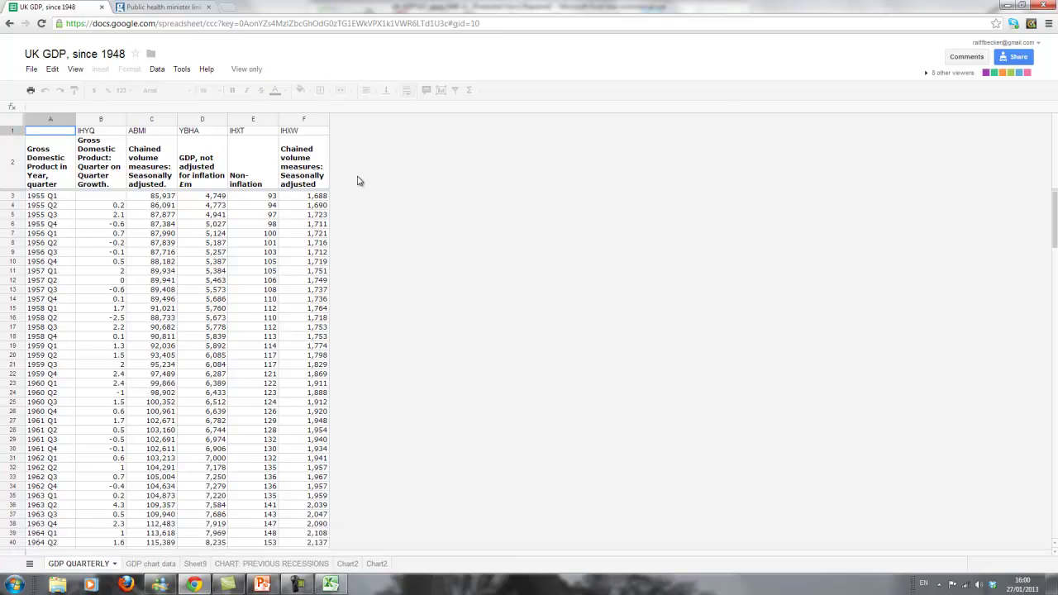
left_click(330, 584)
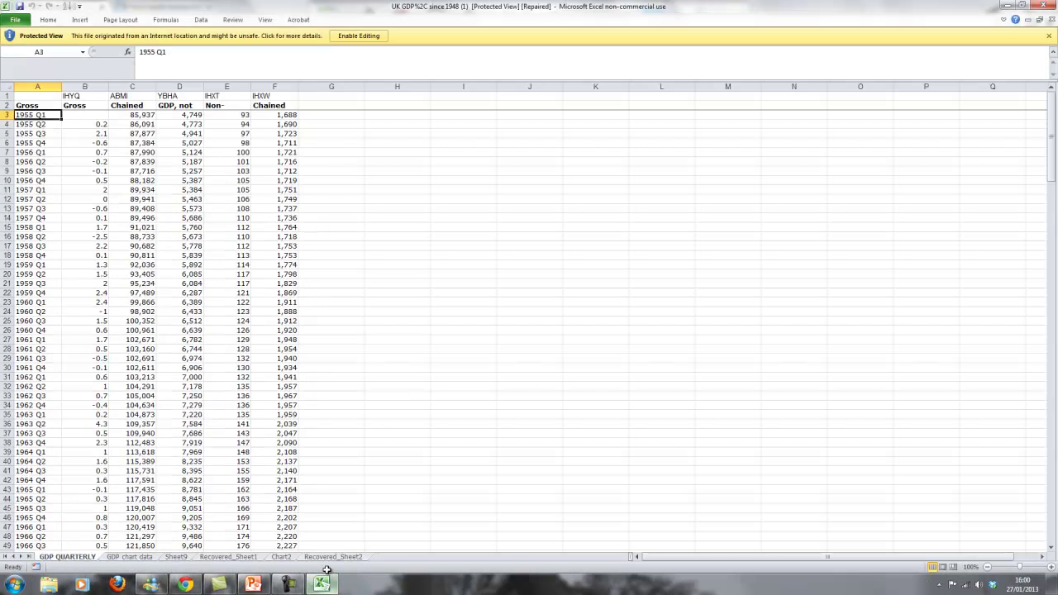
left_click(372, 35)
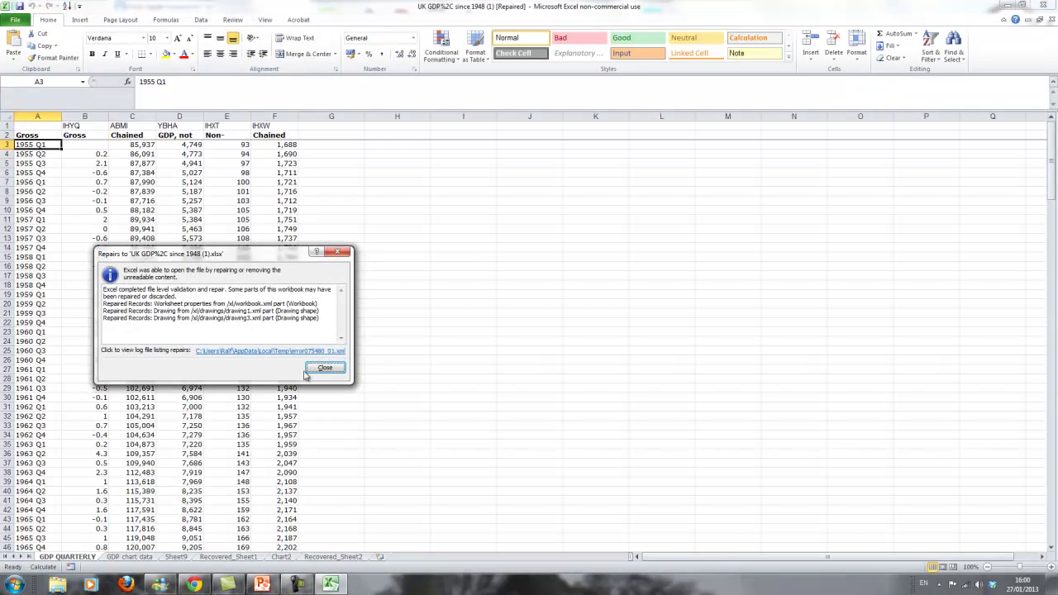
left_click(322, 367)
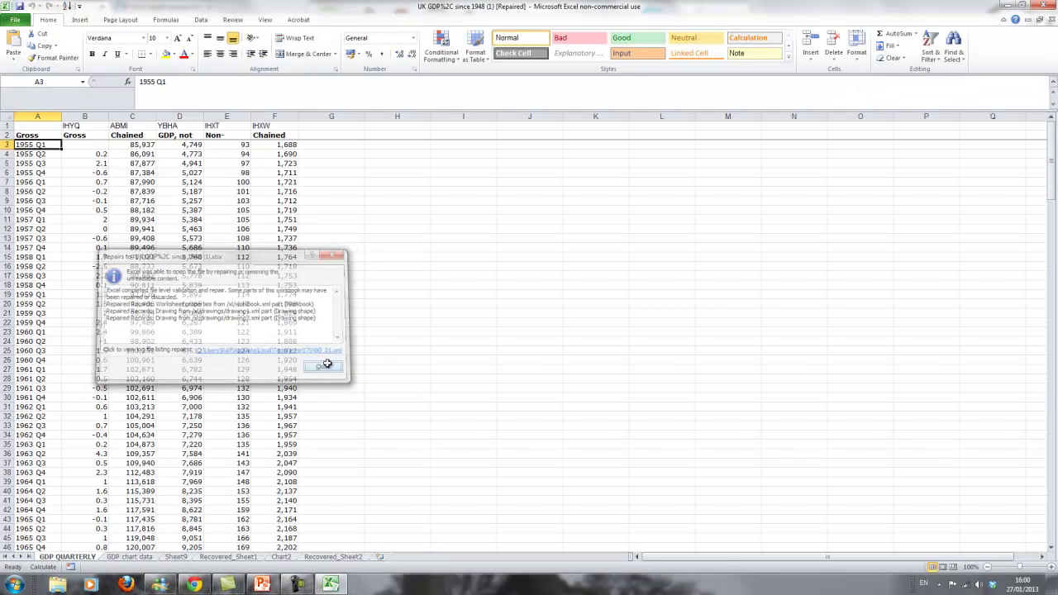
left_click(1051, 568)
left_click(1051, 568)
left_click(1051, 568)
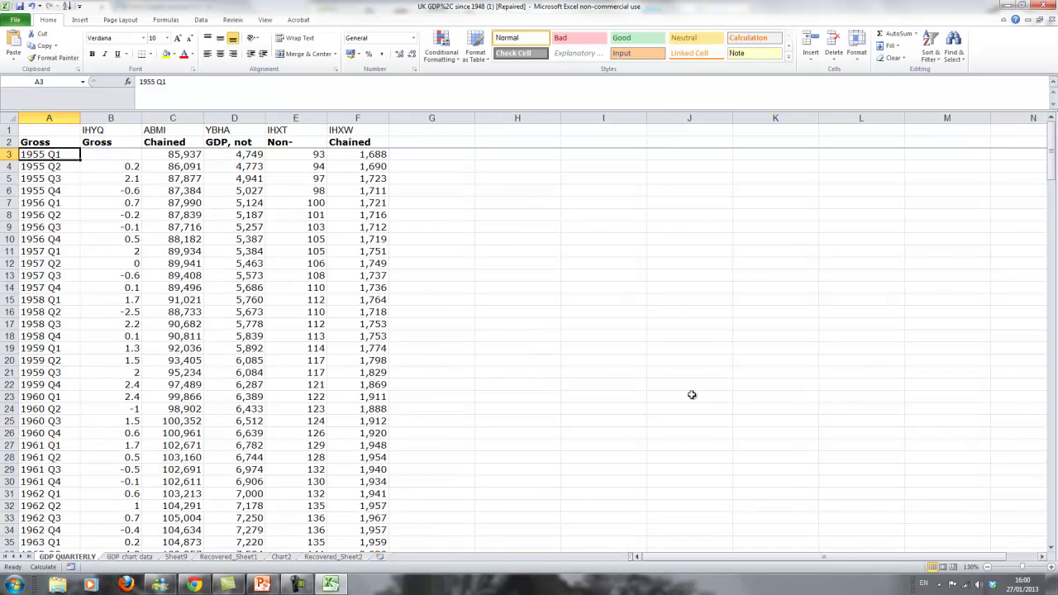
Step: Inspect the growth values in B4, B6 and B7 and the figures in C6 and D6
left_click(81, 203)
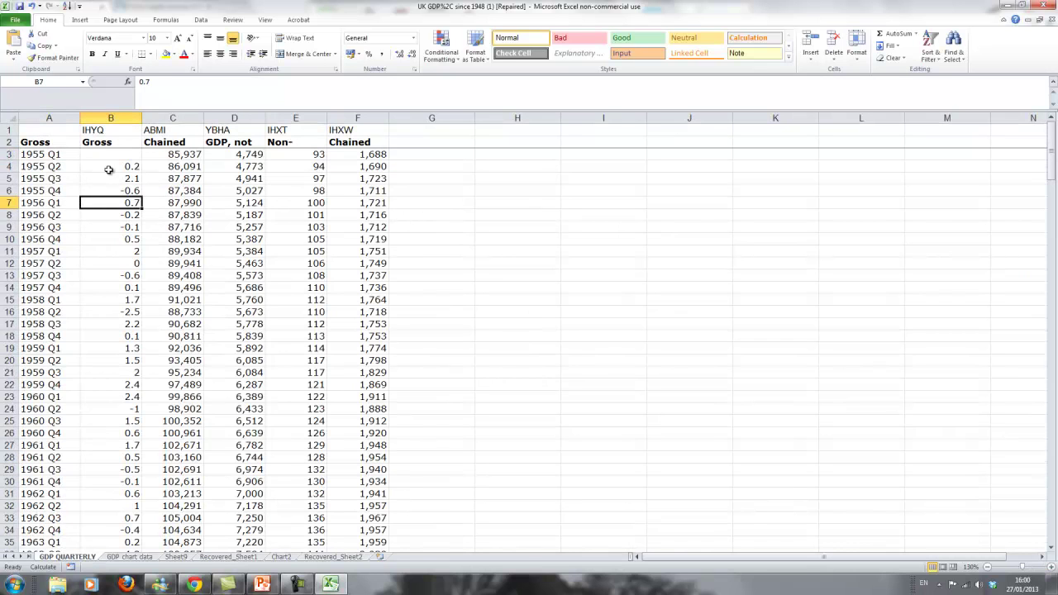
left_click(118, 190)
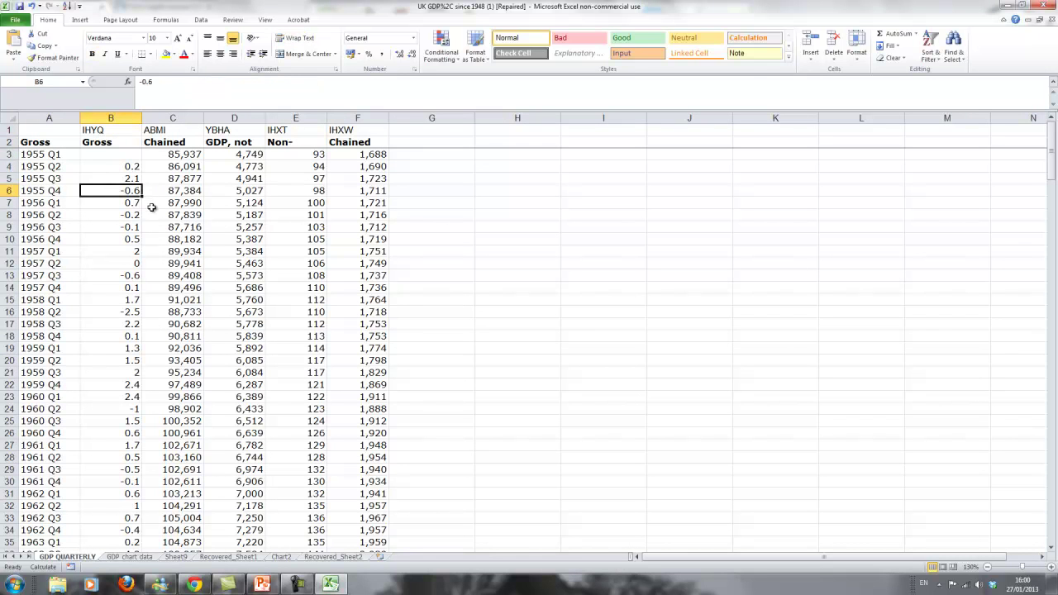
left_click(176, 130)
left_click(177, 189)
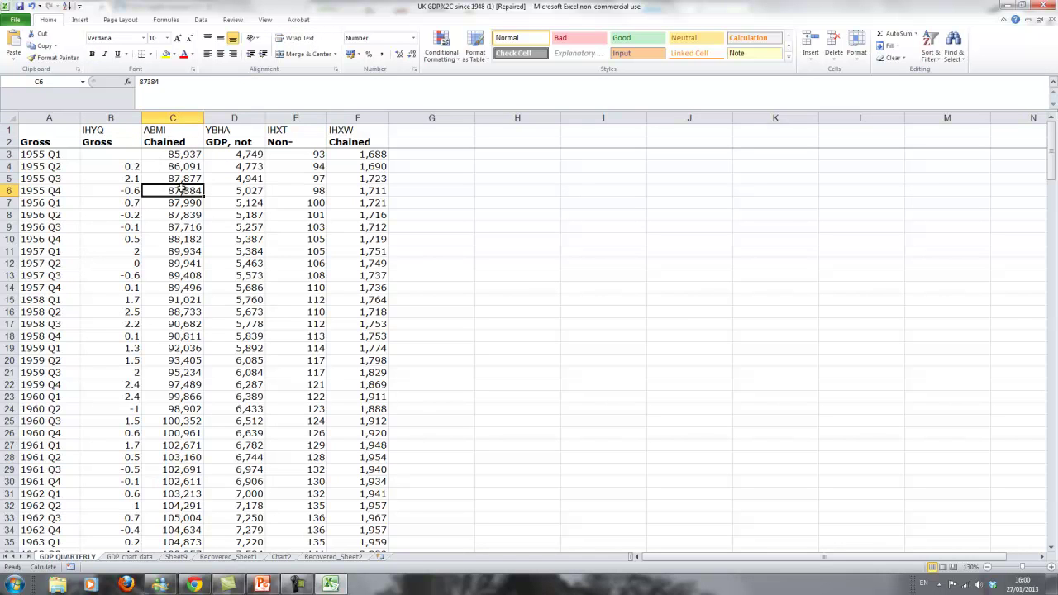
left_click(131, 168)
left_click(213, 195)
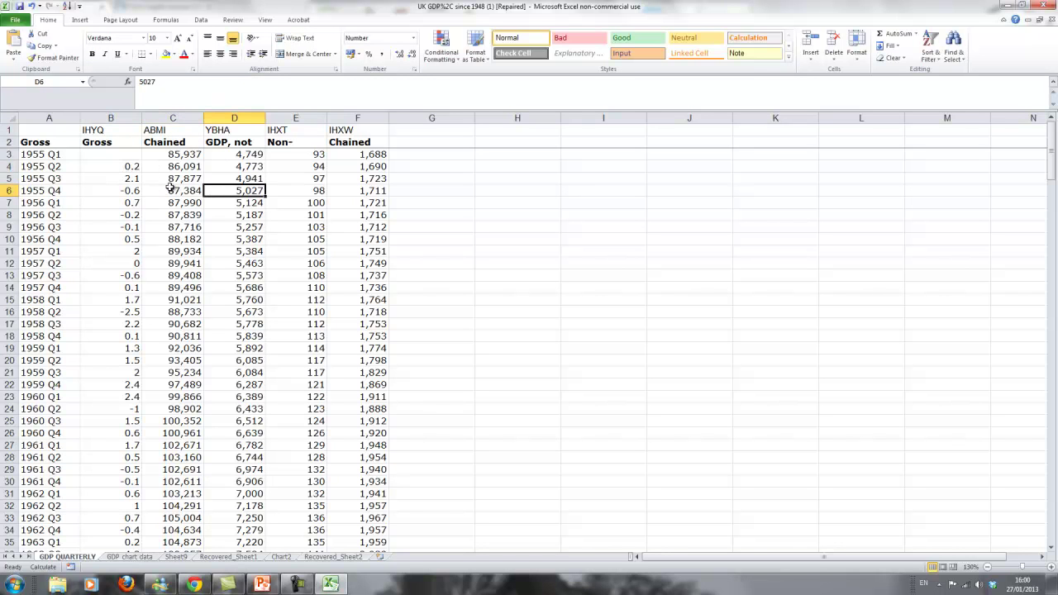
left_click(171, 188)
scroll(169, 186, "down", 2)
scroll(171, 186, "down", 20)
scroll(175, 177, "up", 20)
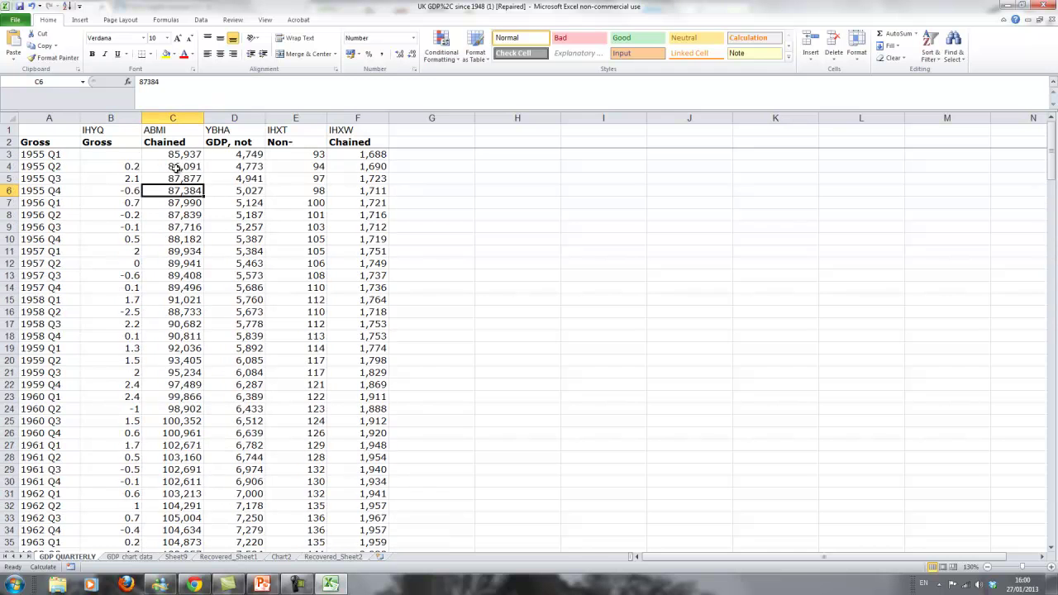
Step: Select the quarterly growth values B4:B234
left_click(130, 168)
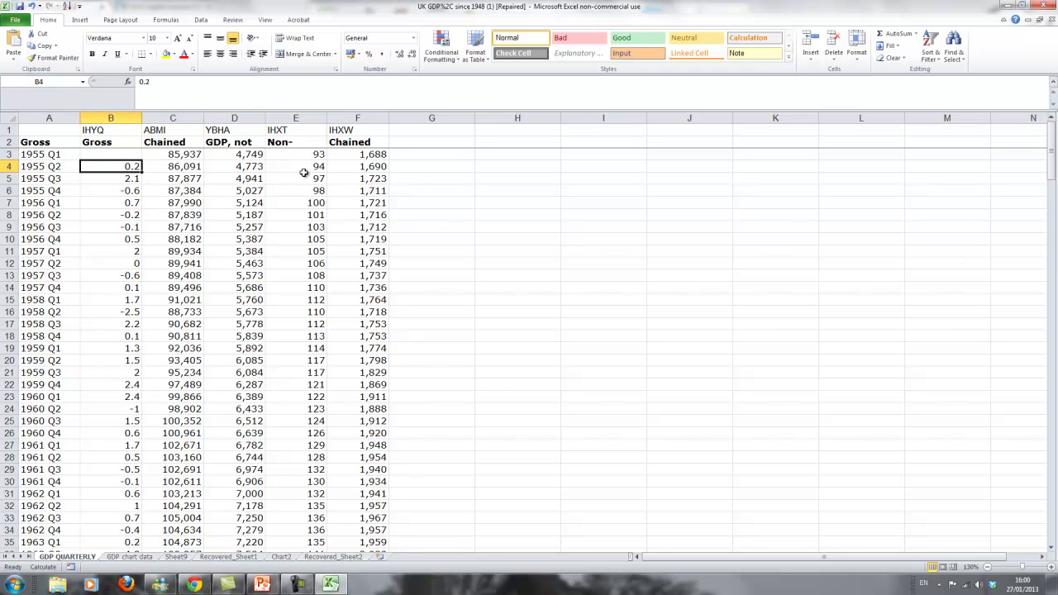
key("End")
key("shift+Down")
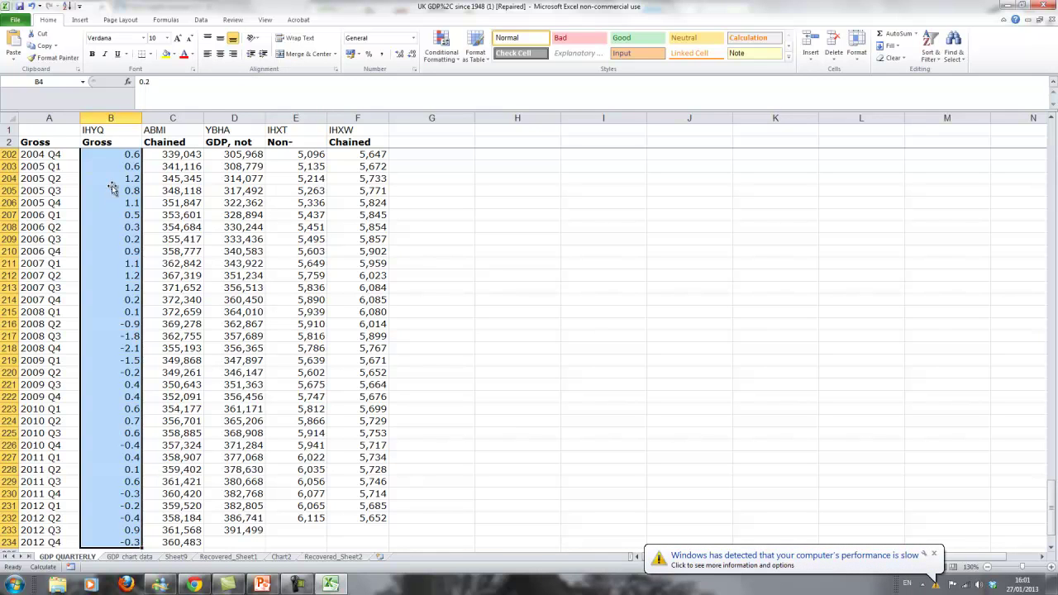
Step: Insert a 2-D line chart, move it beside the data, and apply Chart Layout 1
left_click(80, 20)
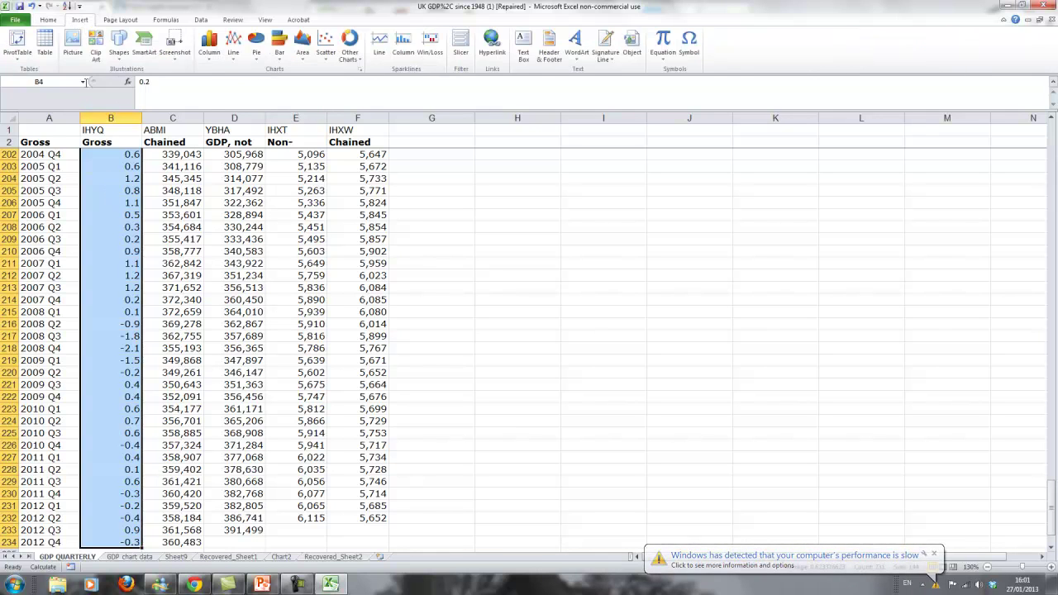
left_click(234, 47)
left_click(161, 90)
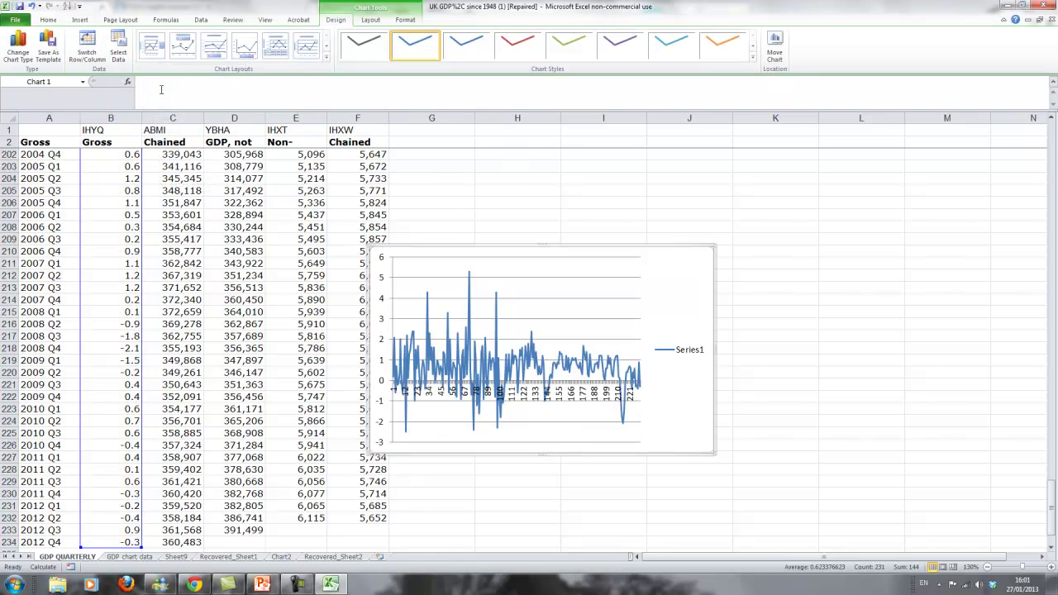
left_click_drag(670, 278, 747, 219)
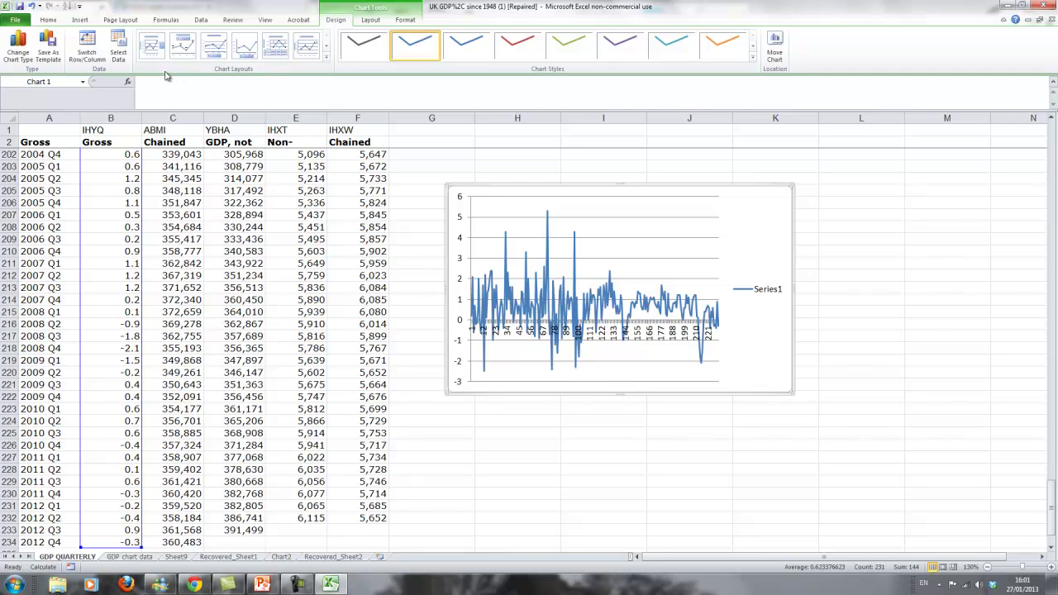
left_click(152, 47)
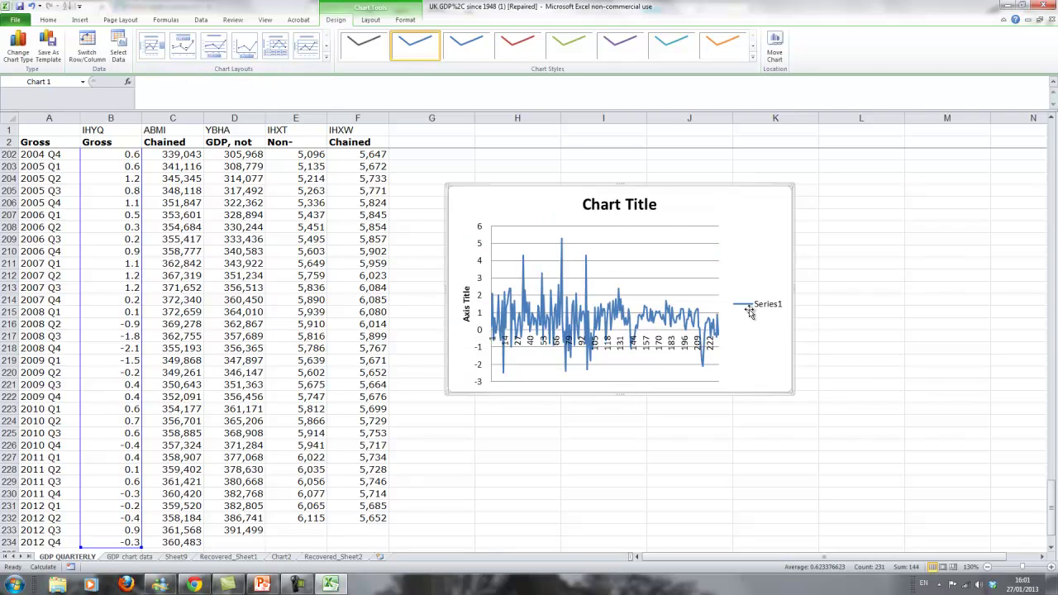
Step: Replace the placeholder chart title with 'UK GDP Growth, quarterly'
double_click(619, 203)
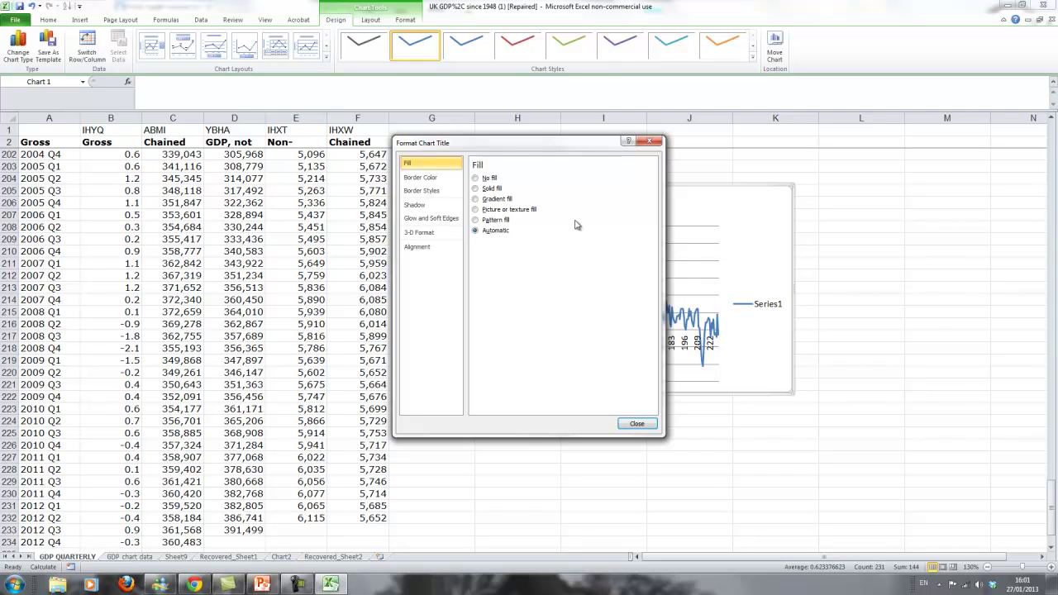
left_click(636, 423)
left_click(635, 203)
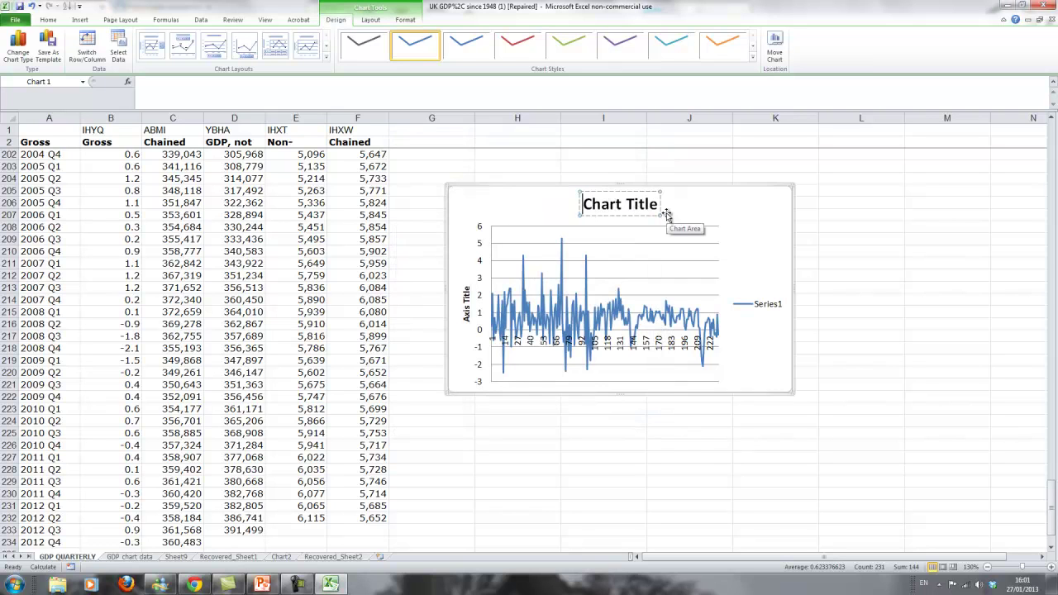
key("Delete")
key("Delete")
key("Delete")
key("Delete")
key("Delete")
key("Delete")
key("Delete")
key("Delete")
key("Delete")
key("Delete")
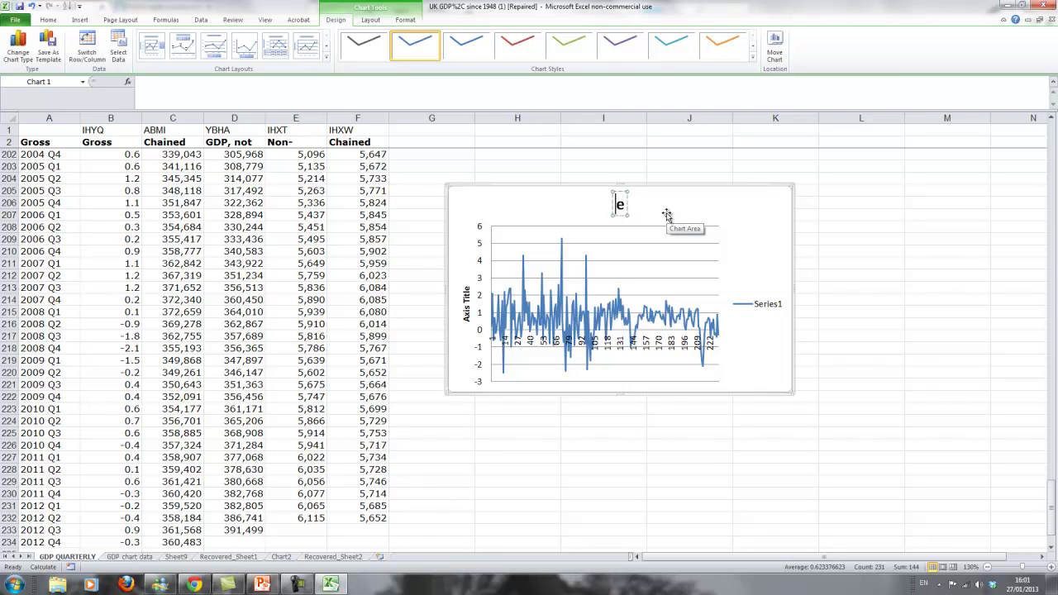
key("Delete")
type("UK GDP")
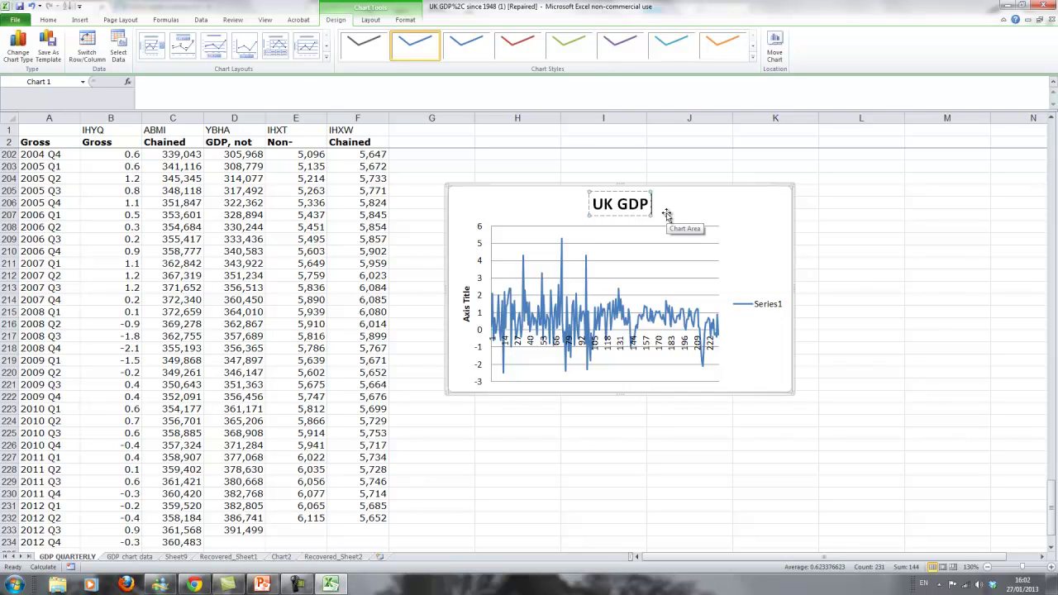
type(" Growth")
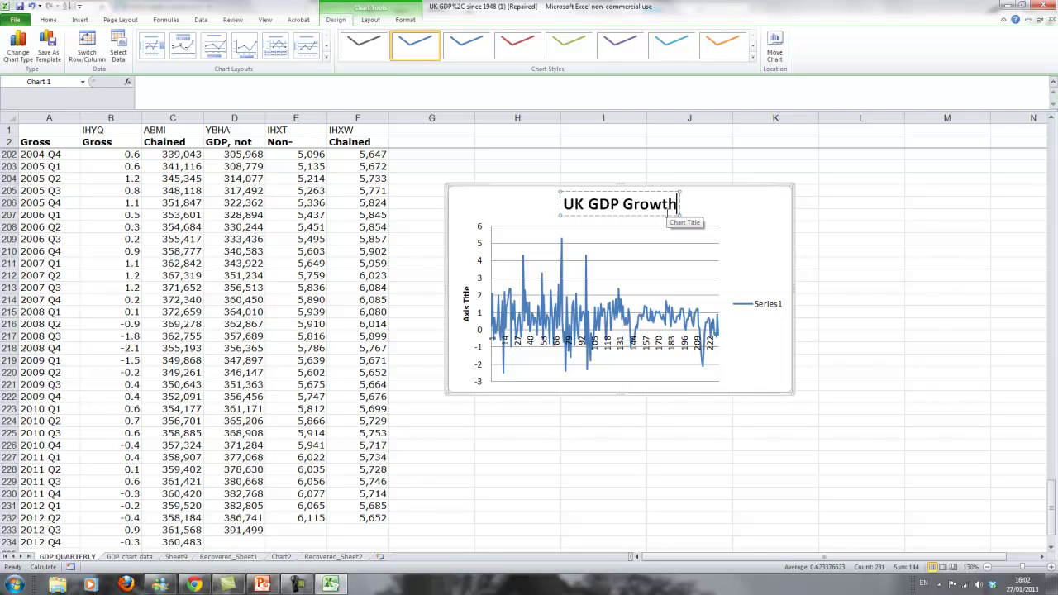
type(", qua")
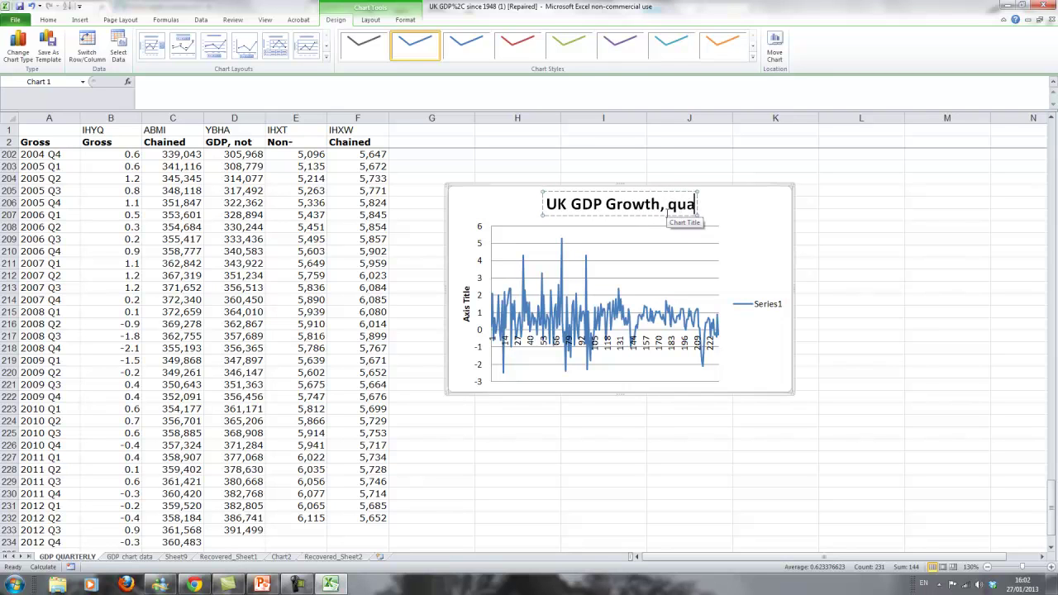
type("rterly")
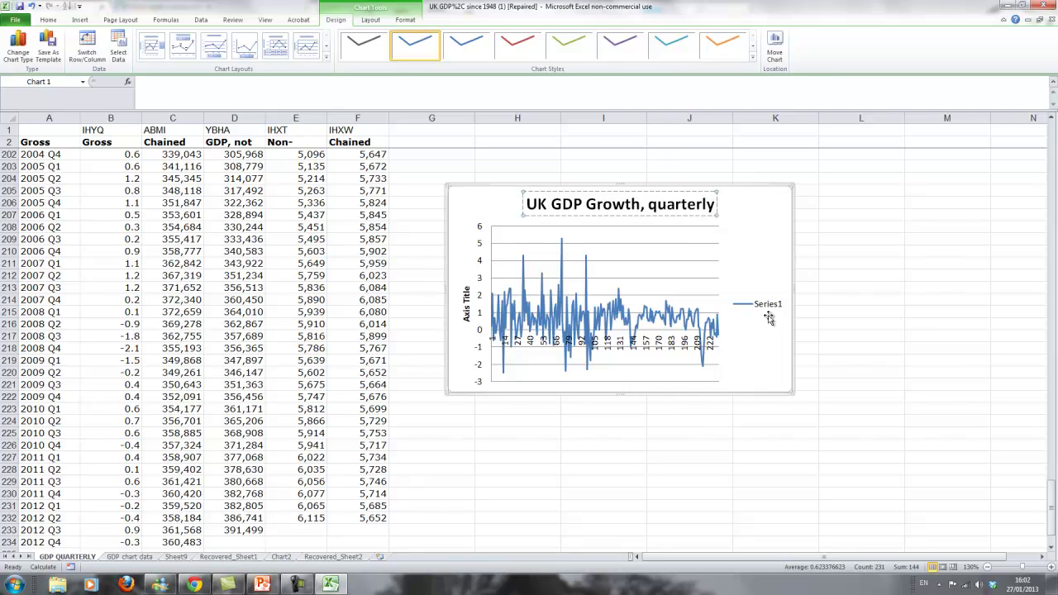
Step: Delete the vertical axis title, then undo the deletion
left_click(467, 318)
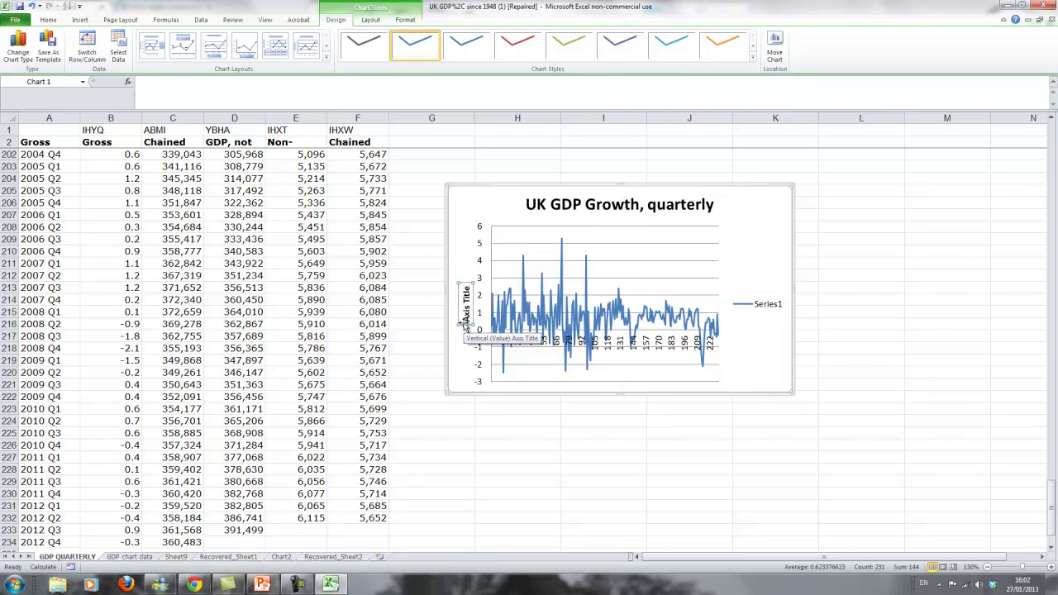
key("Delete")
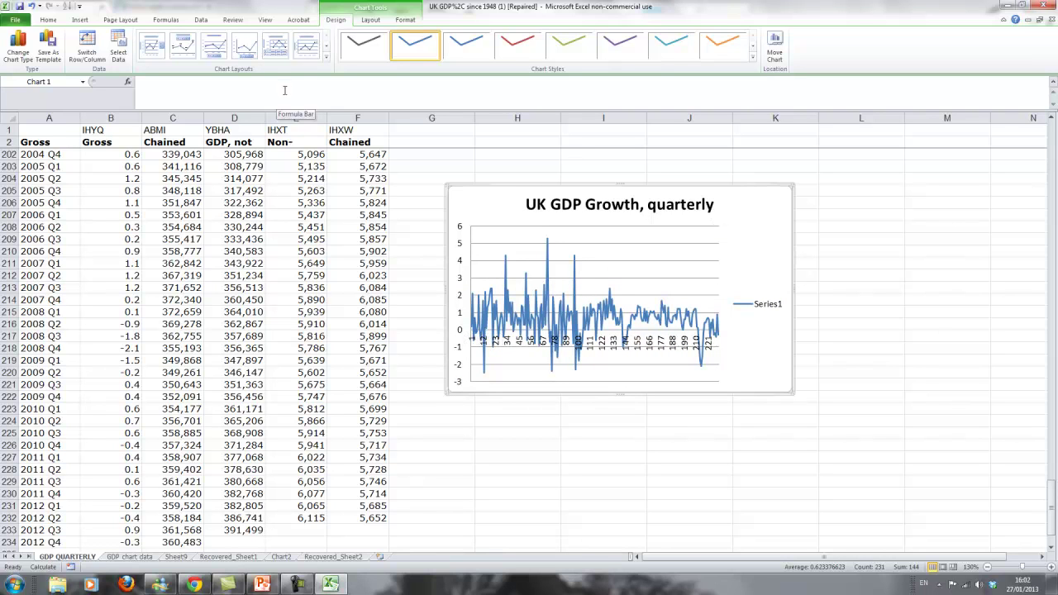
key("ctrl+z")
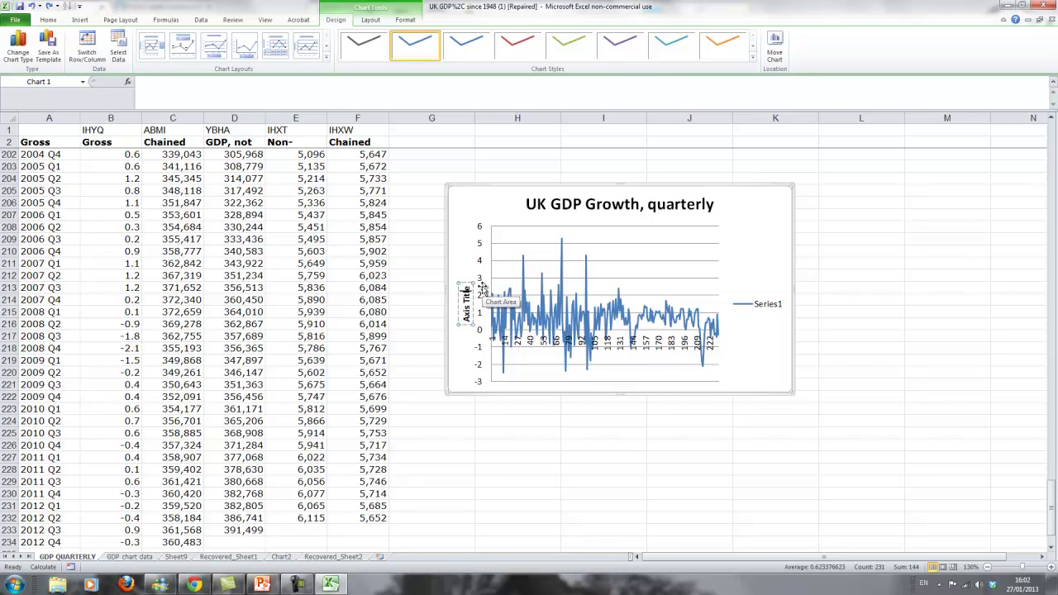
Step: Change the vertical axis title to '%' and delete the Series1 legend
key("BackSpace")
key("BackSpace")
key("BackSpace")
key("BackSpace")
key("BackSpace")
key("BackSpace")
key("BackSpace")
key("BackSpace")
key("BackSpace")
key("BackSpace")
type("%")
left_click(500, 267)
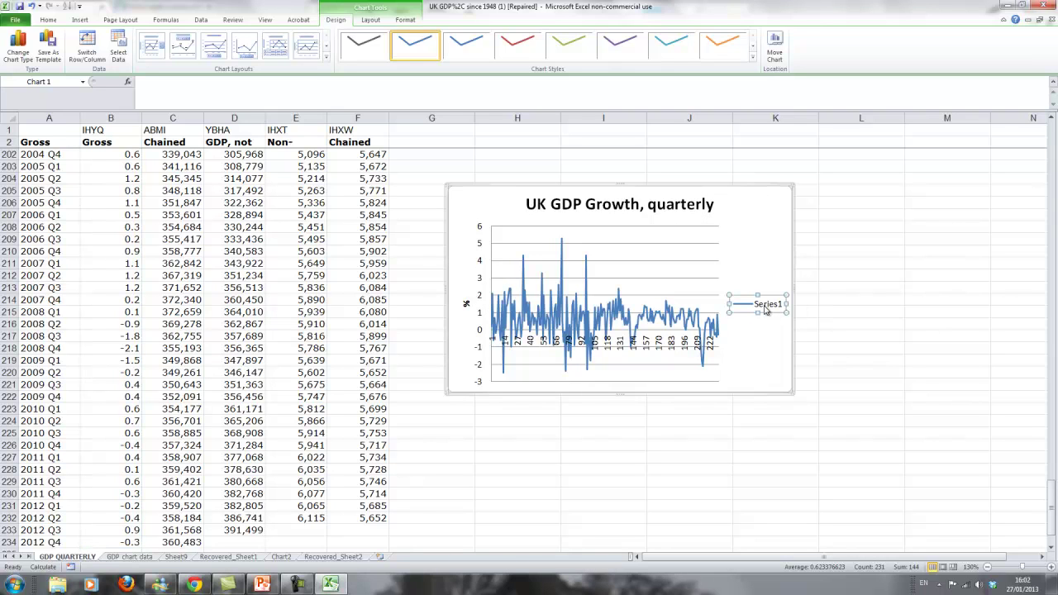
key("Delete")
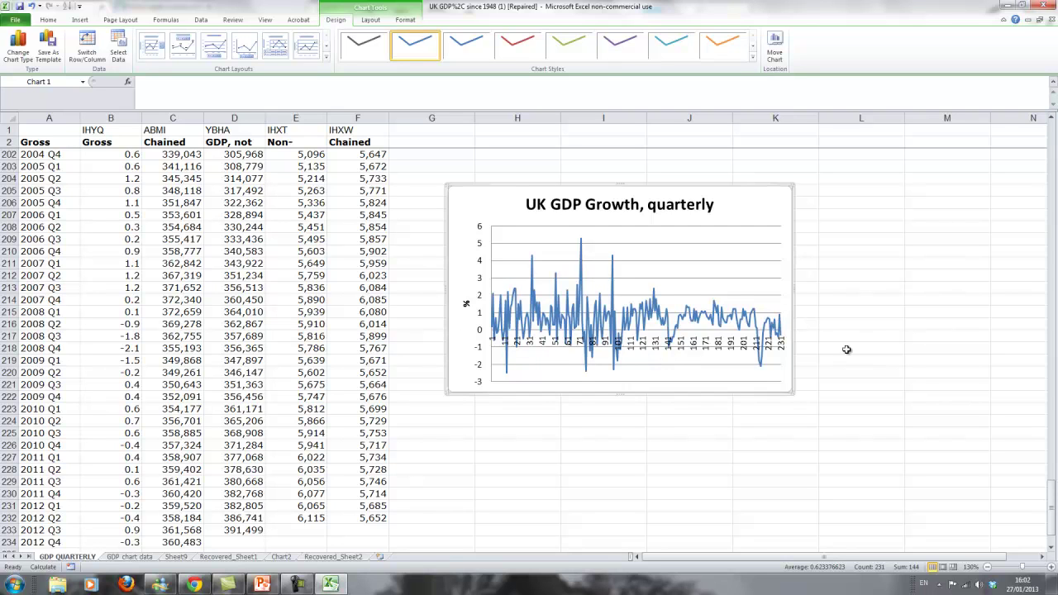
Step: Set A4:A234 quarter names (1955 Q2 to 2012 Q4) as the horizontal axis labels
mouse_move(759, 370)
right_click(782, 212)
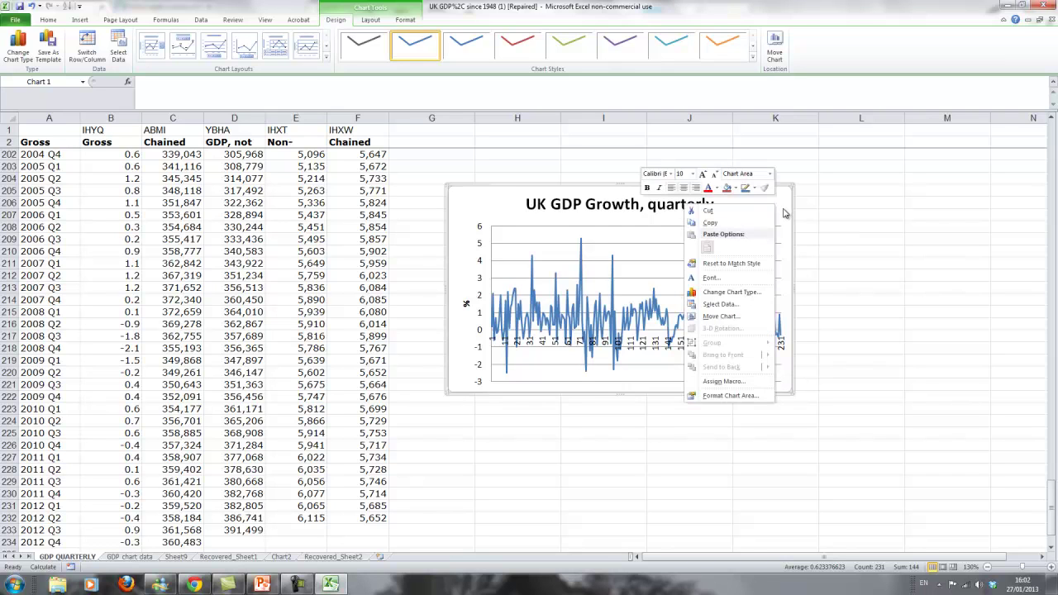
left_click(733, 304)
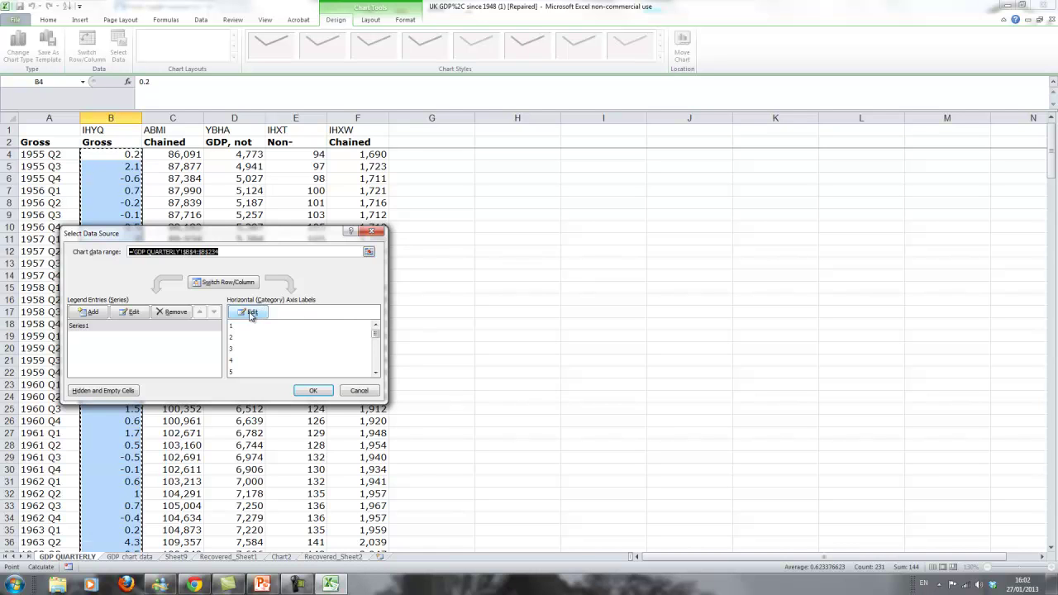
mouse_move(375, 334)
left_mouse_down()
mouse_move(374, 376)
mouse_move(374, 333)
left_mouse_up()
left_click(244, 314)
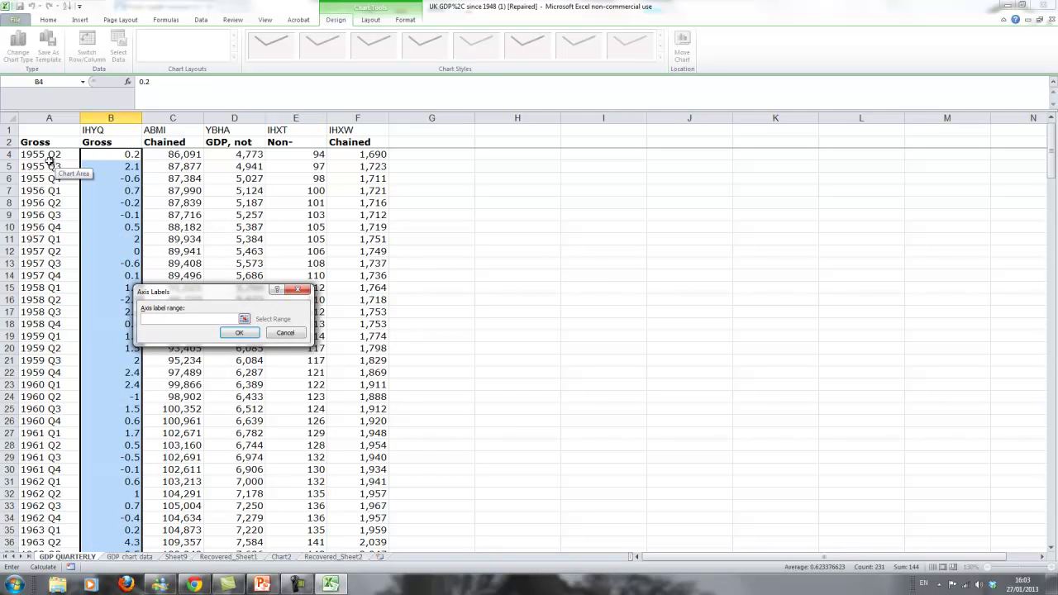
left_click_drag(47, 153, 42, 493)
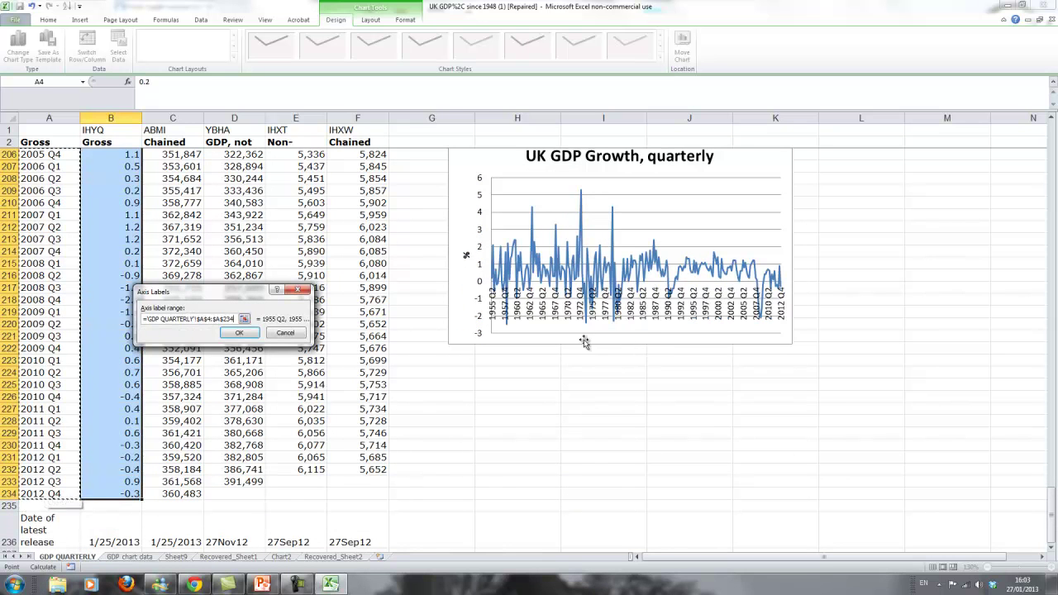
left_click(238, 333)
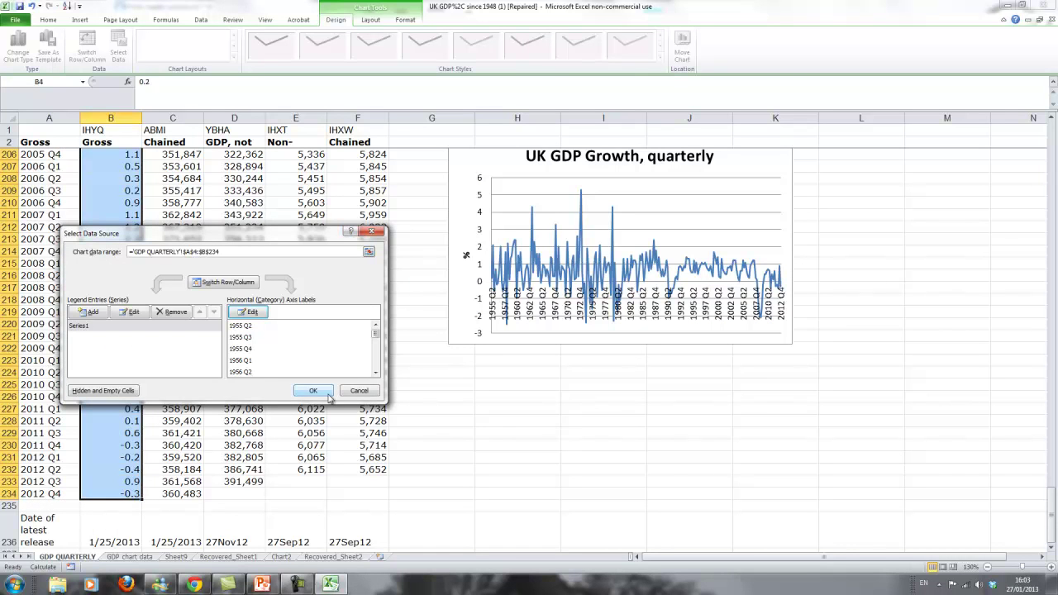
left_click(327, 395)
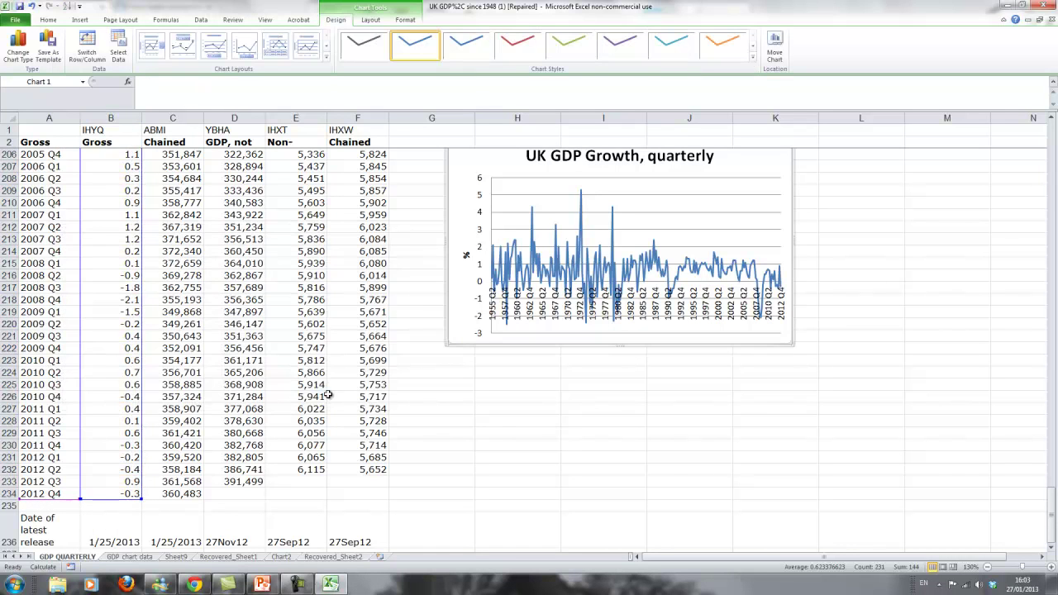
Step: In the horizontal axis options, use Specify interval unit so labels appear every 40th quarter
left_click(714, 286)
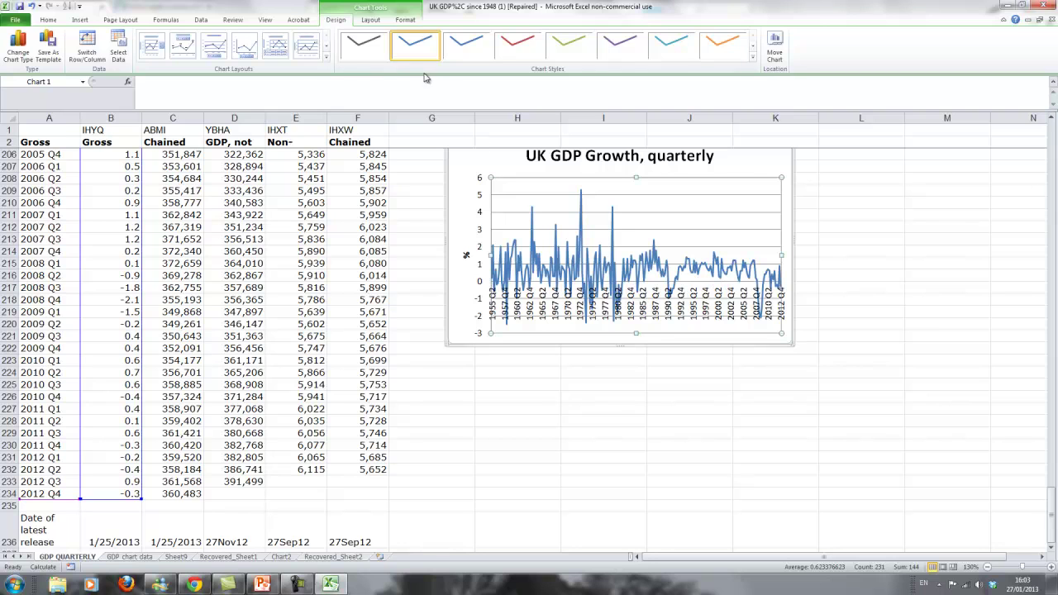
left_click(370, 21)
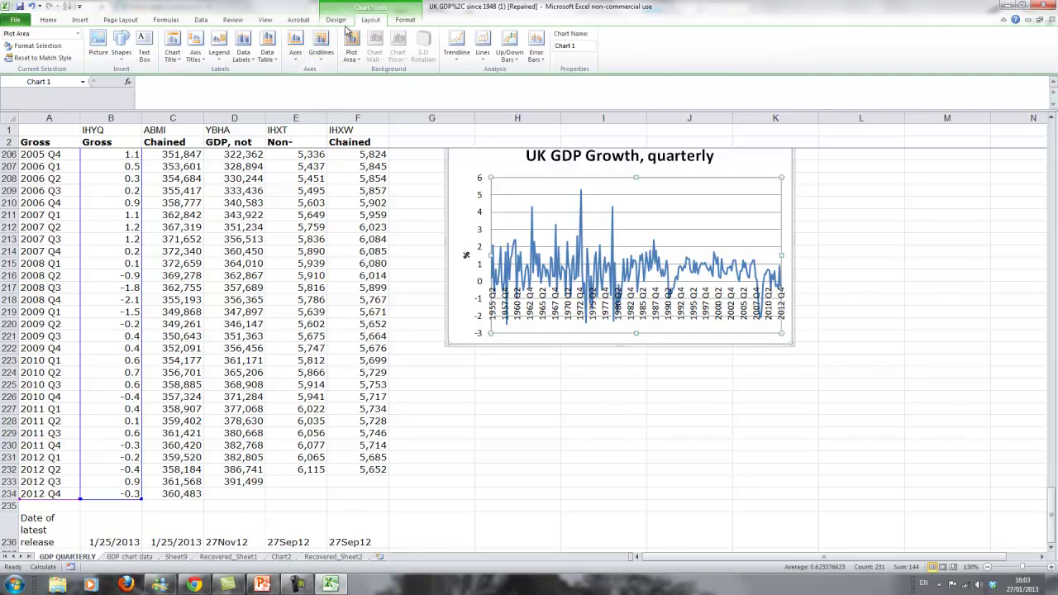
left_click(295, 45)
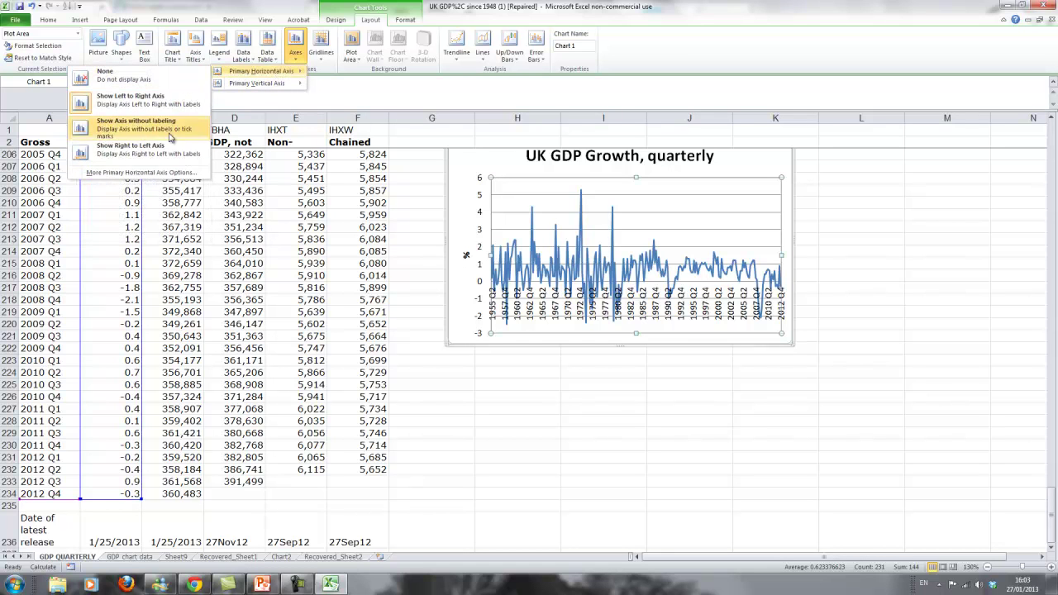
left_click(148, 172)
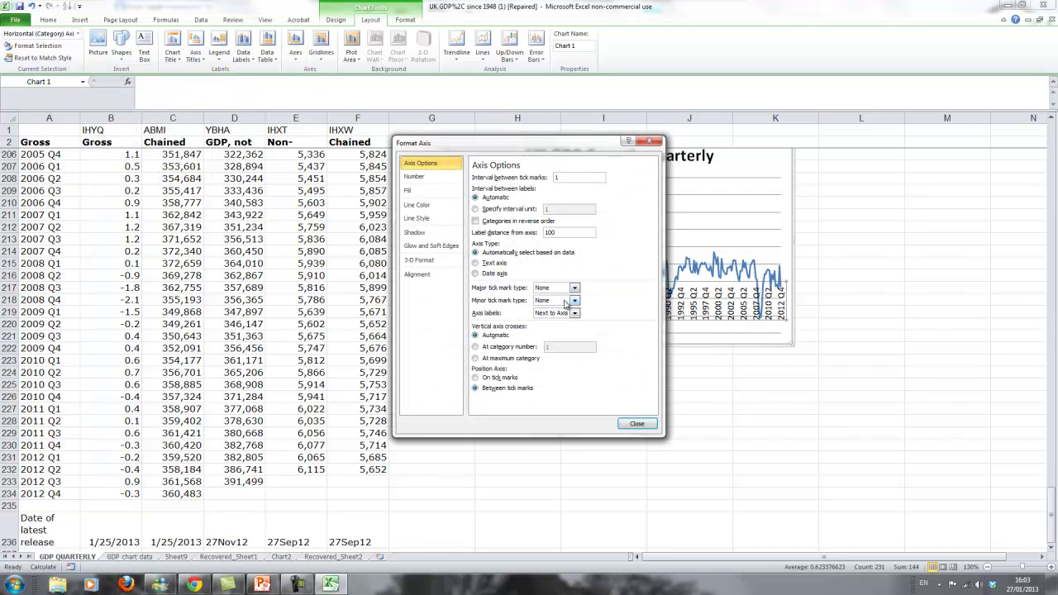
left_click_drag(508, 146, 267, 121)
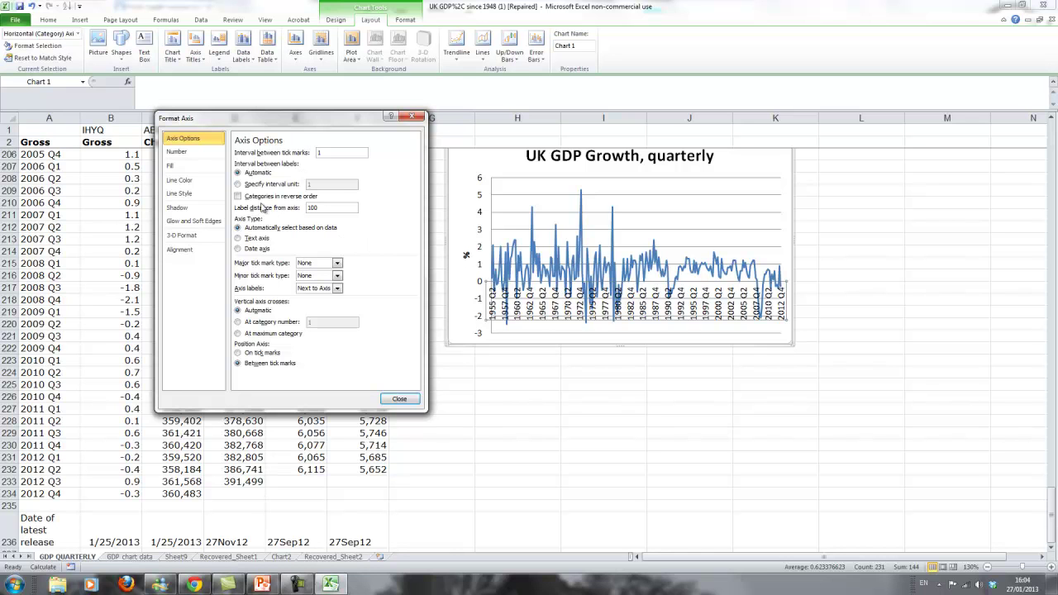
left_click(238, 184)
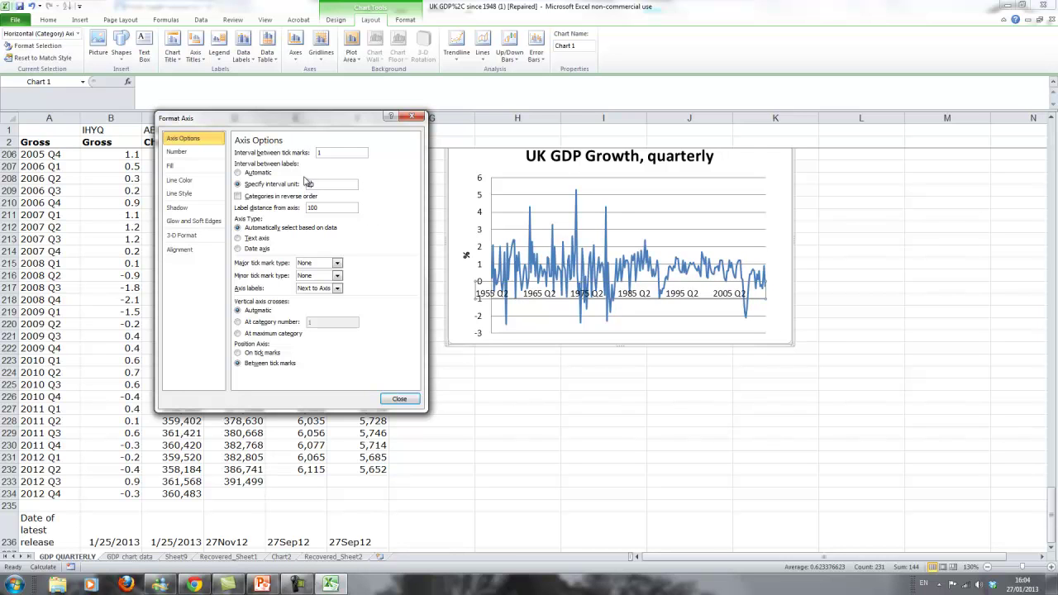
Step: Set the label interval to 20 quarters and keep the labels middle centred
left_click(325, 208)
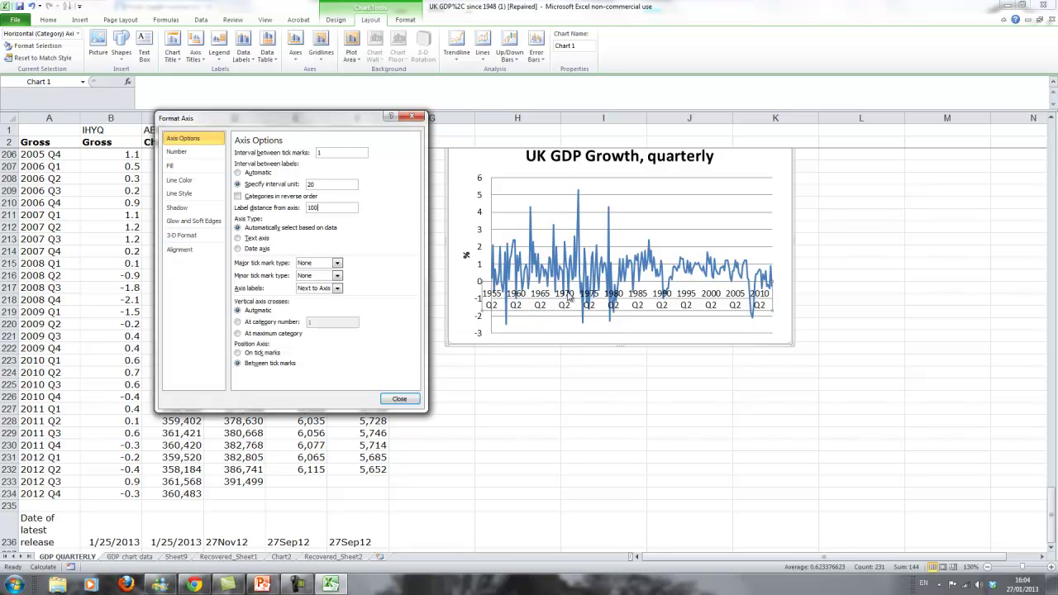
left_click(182, 249)
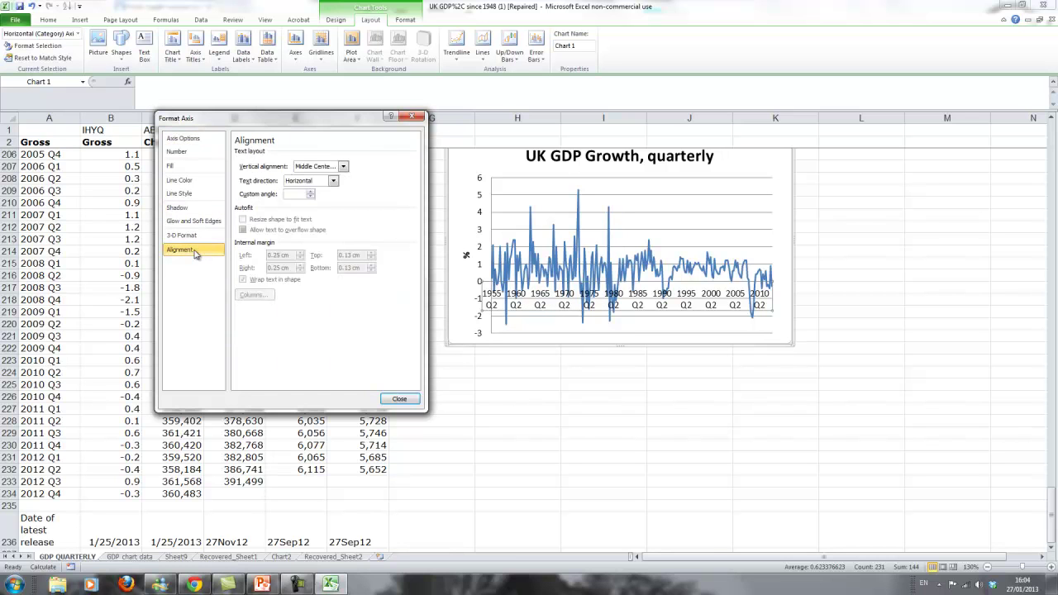
left_click(343, 167)
left_click(343, 167)
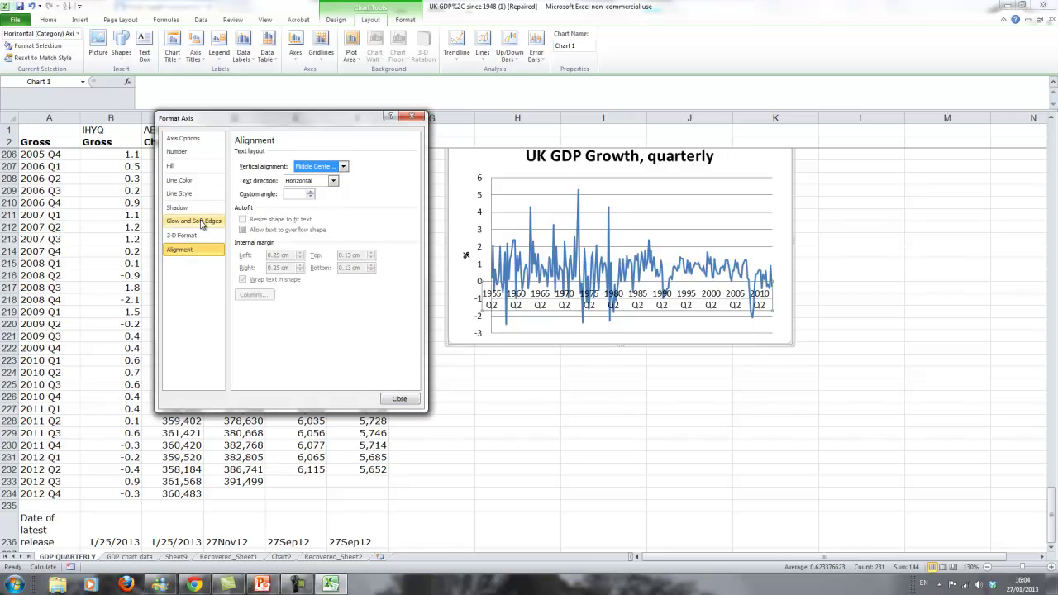
left_click(182, 138)
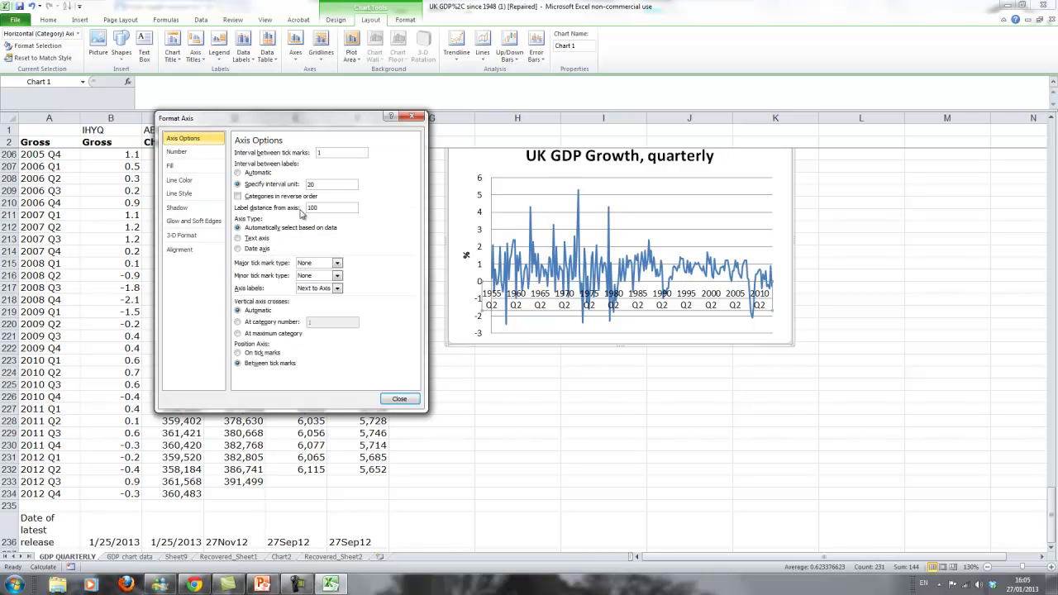
Step: Make the horizontal axis cross the vertical axis at -3 so the quarter labels sit at the bottom
left_click(398, 400)
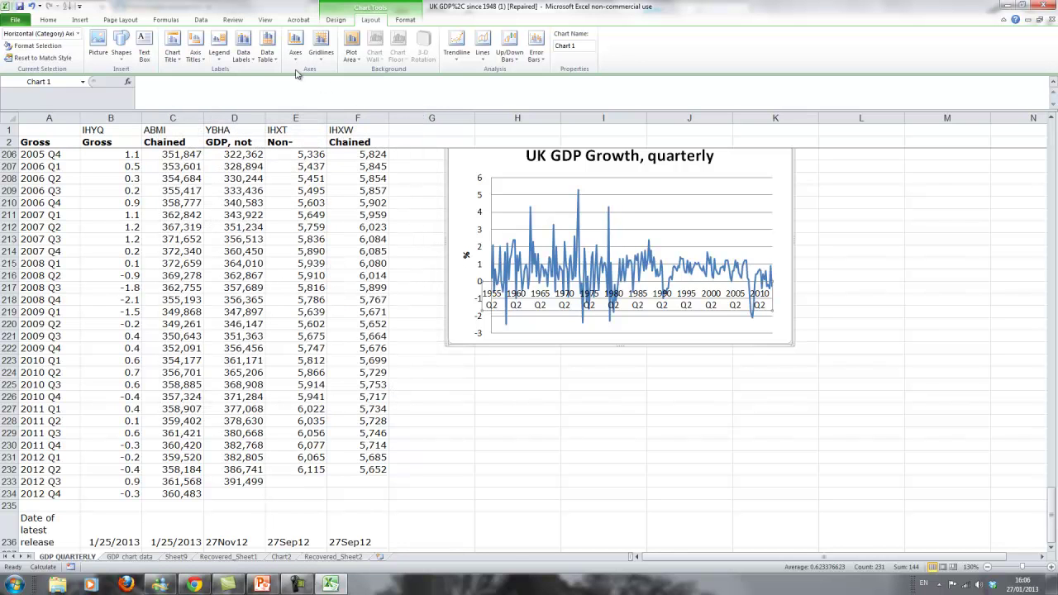
left_click(296, 52)
mouse_move(252, 82)
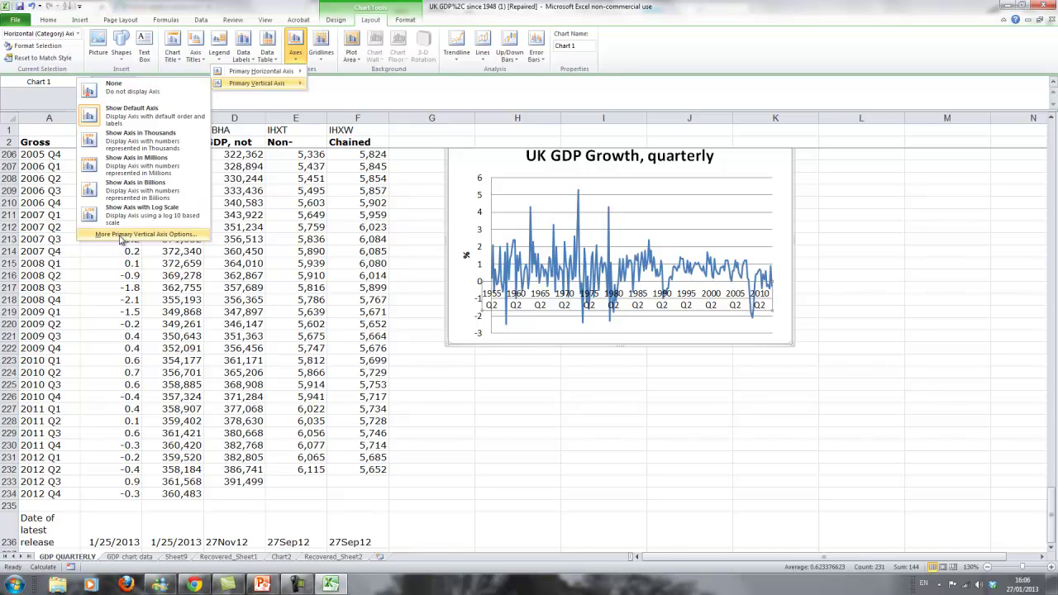
left_click(122, 235)
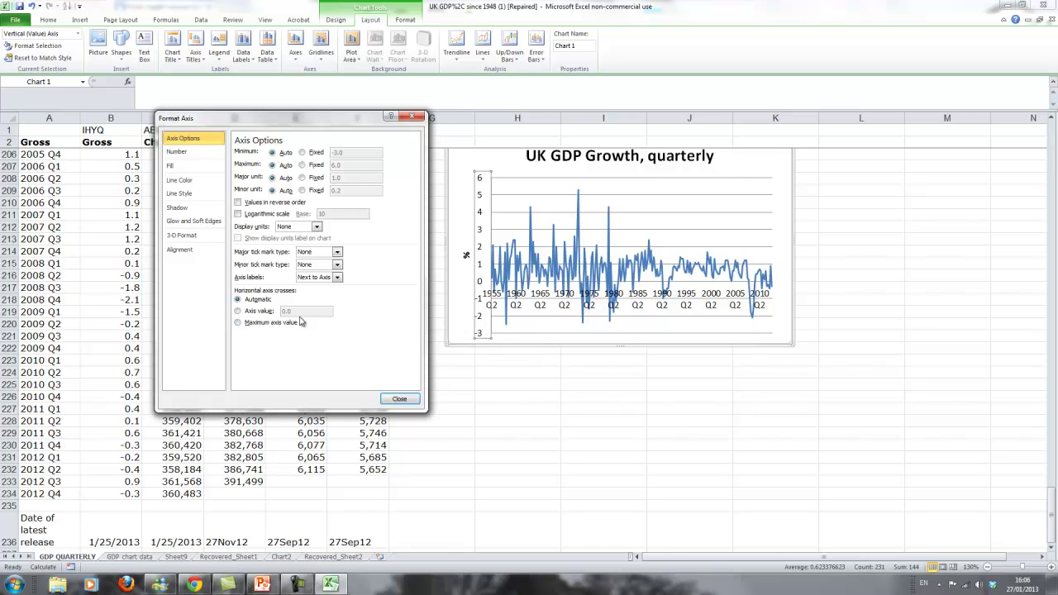
left_click(238, 310)
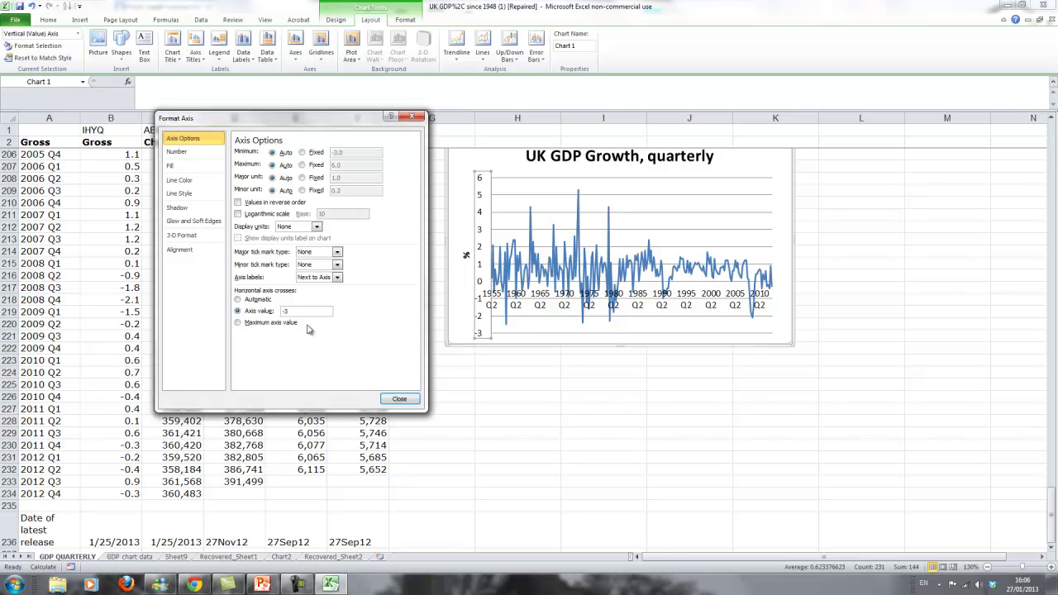
left_click(400, 398)
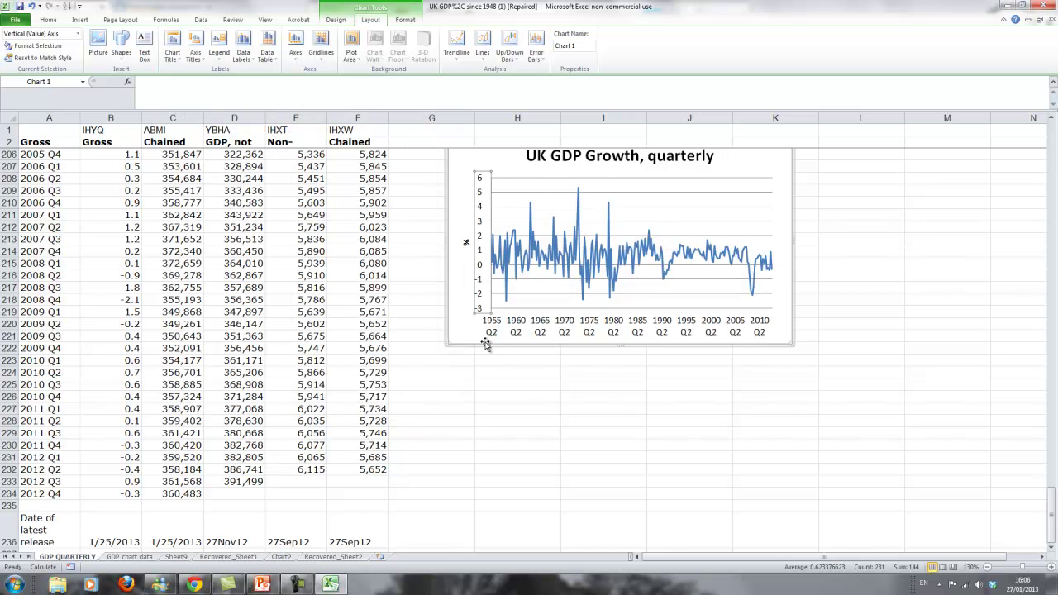
left_click(454, 337)
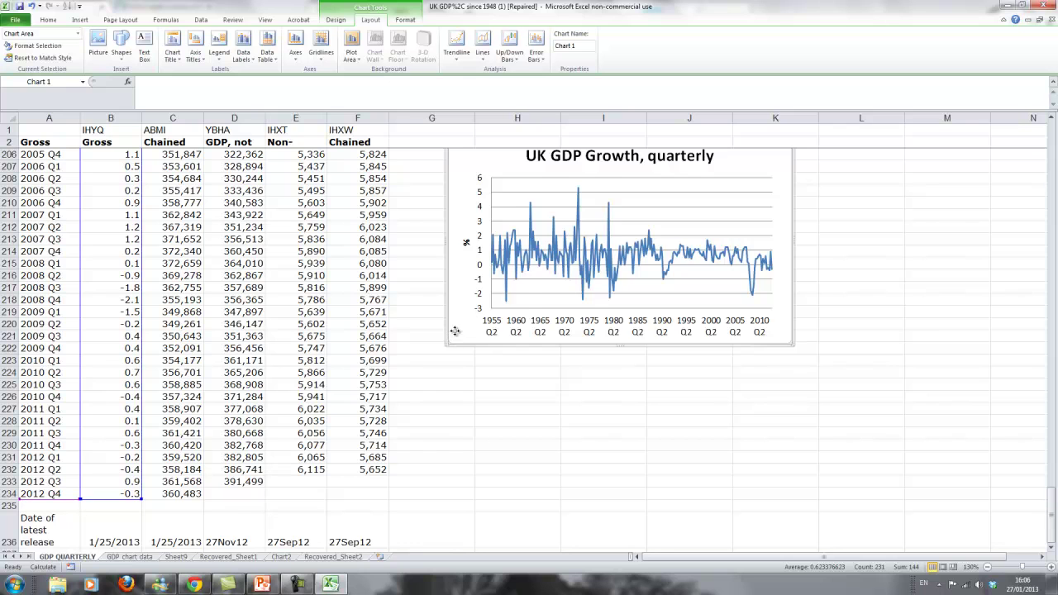
Step: Nudge the GDP chart down and left, and review its A4:B234 data source without changes
left_click_drag(454, 336, 440, 372)
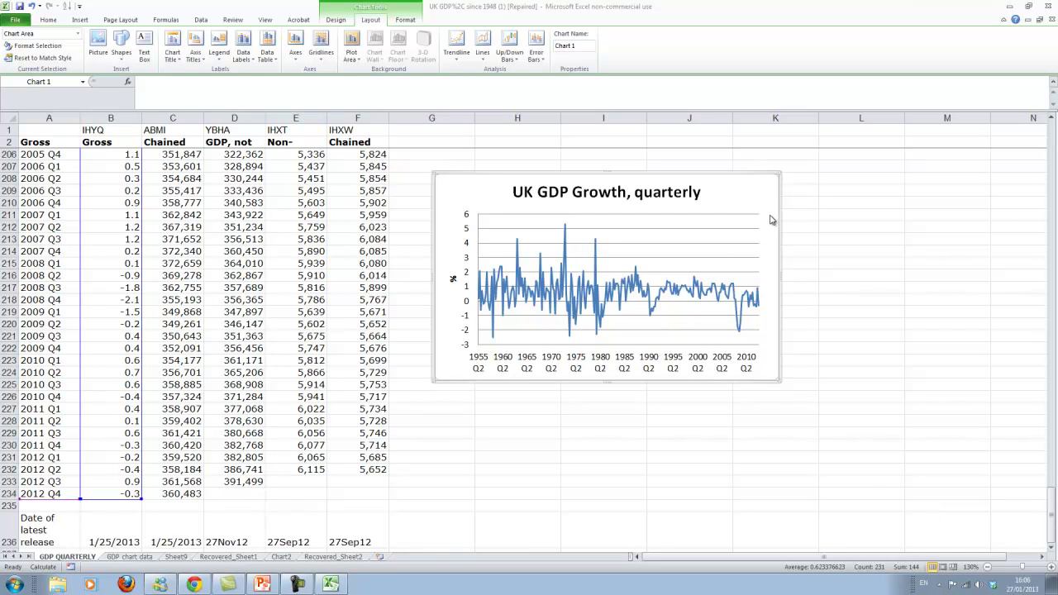
right_click(725, 195)
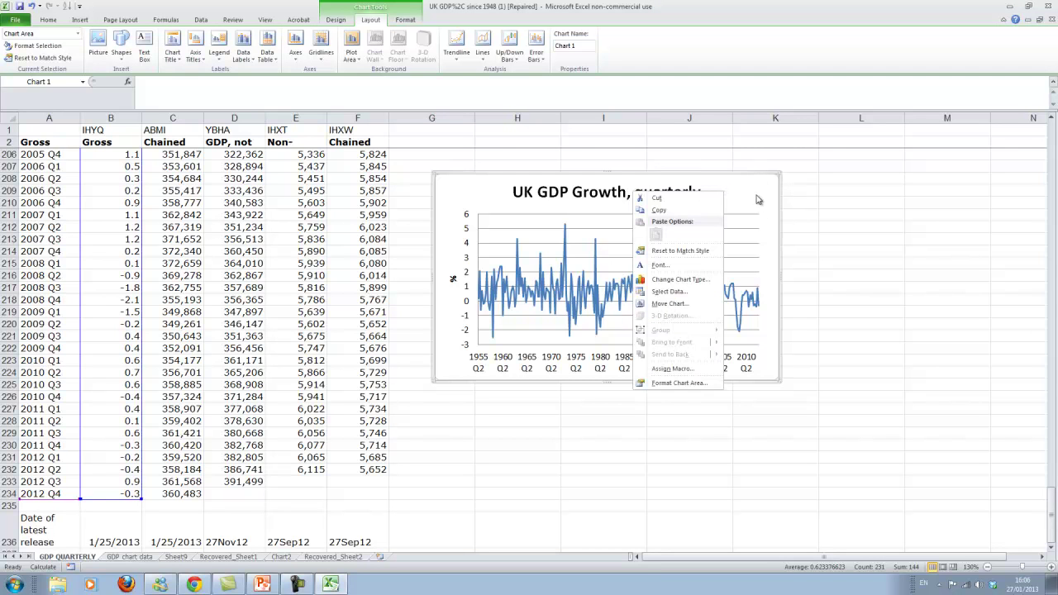
left_click(677, 295)
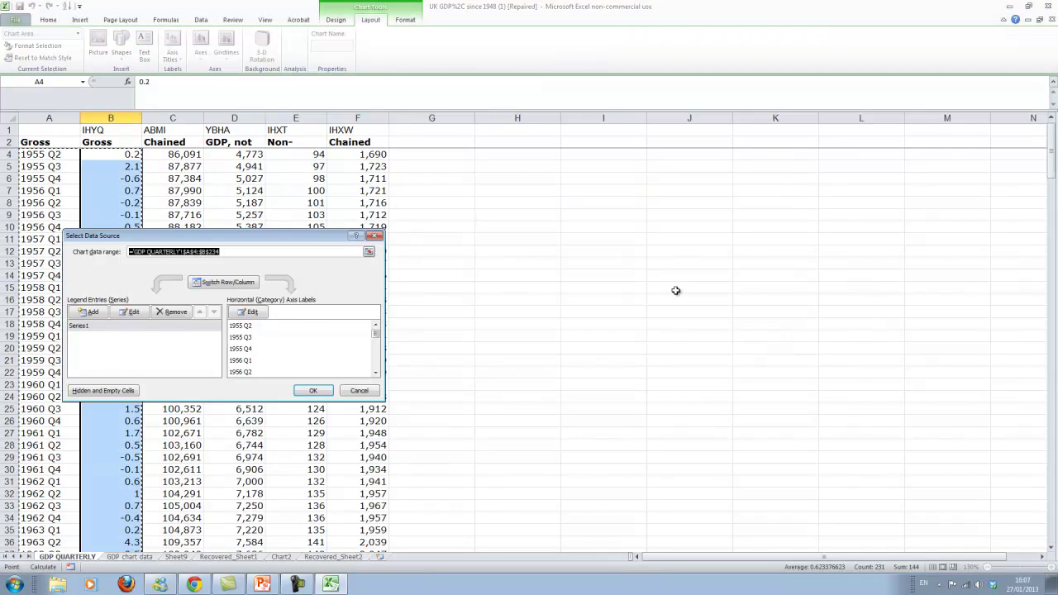
left_click(357, 393)
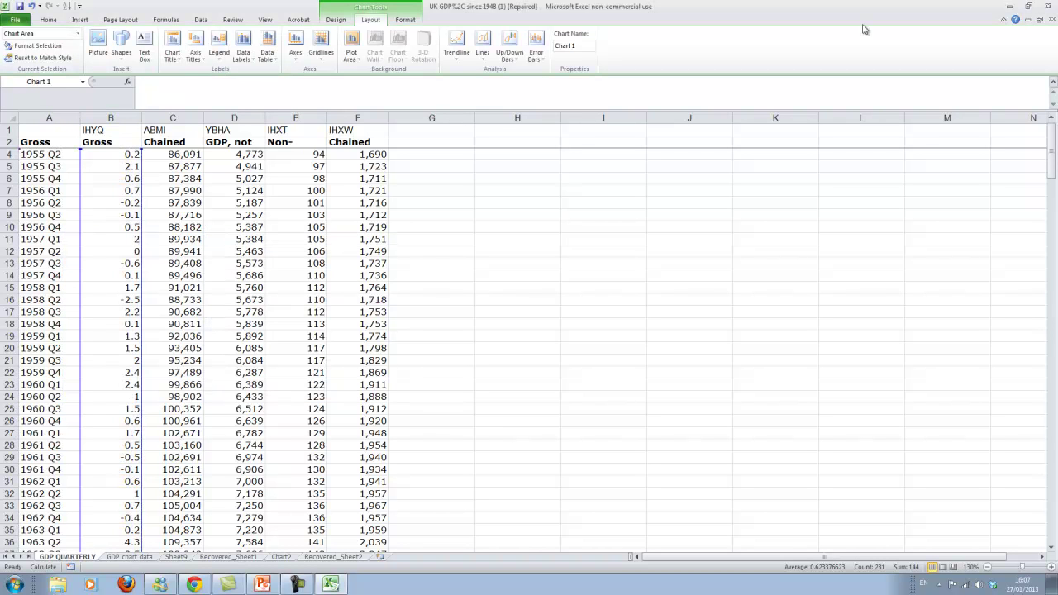
Step: Close Excel without saving and switch Chrome to the obesity and poverty article
left_click(1050, 9)
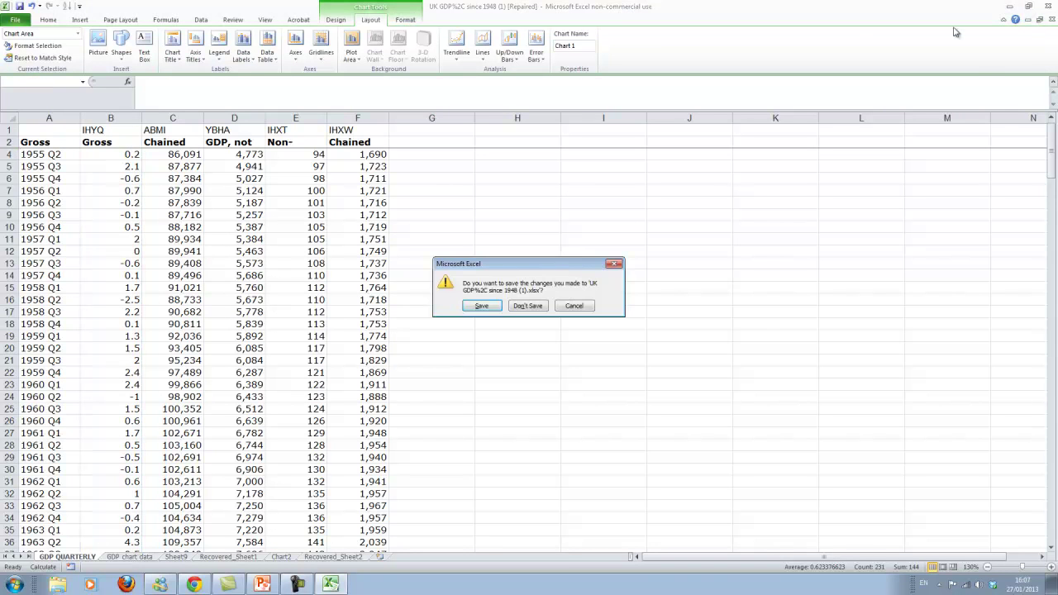
left_click(538, 305)
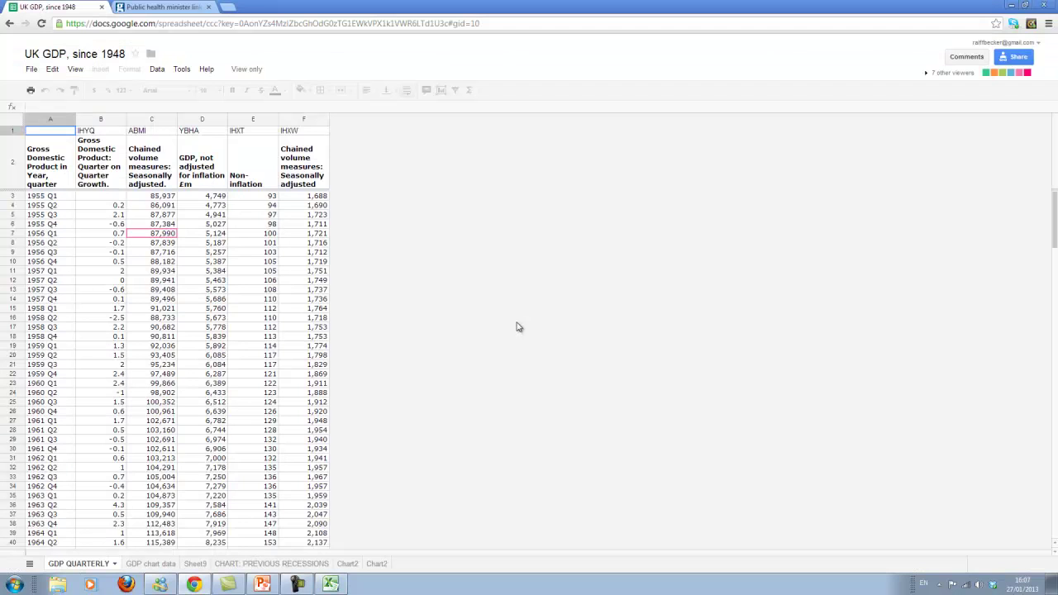
left_click(193, 584)
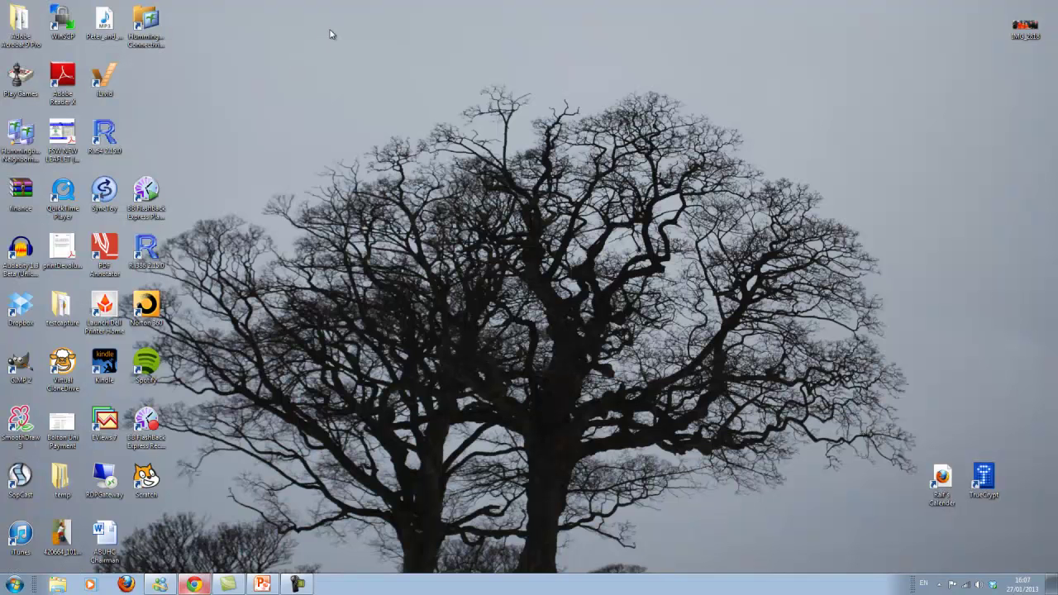
left_click(194, 584)
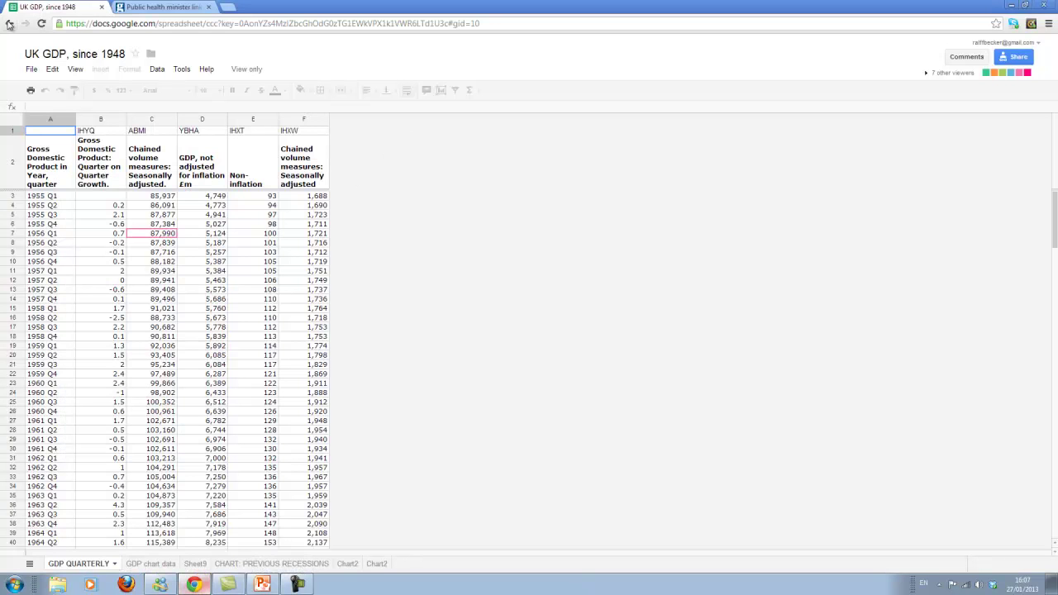
left_click(9, 23)
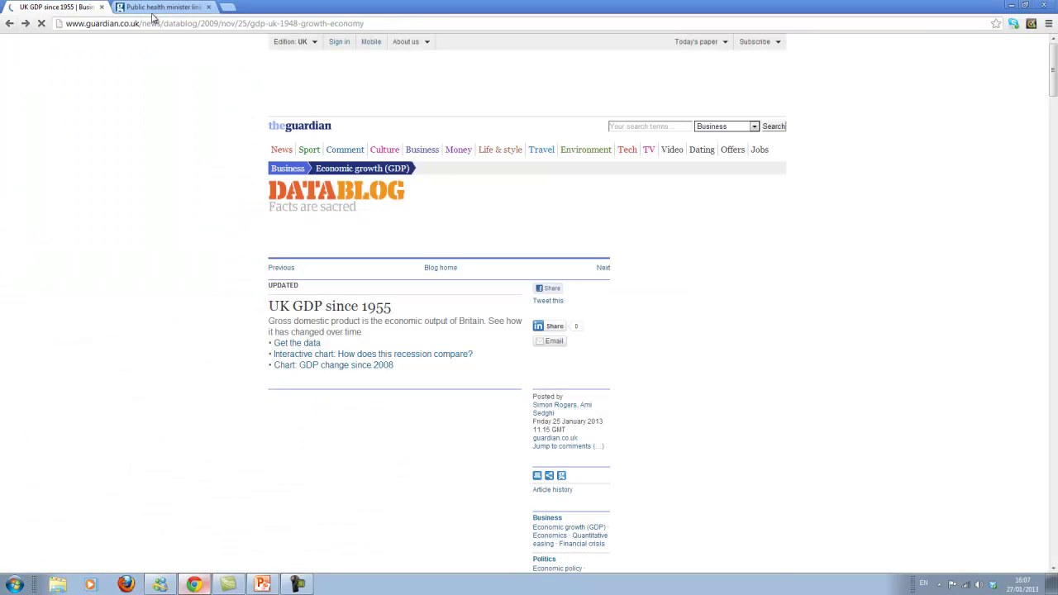
left_click(186, 8)
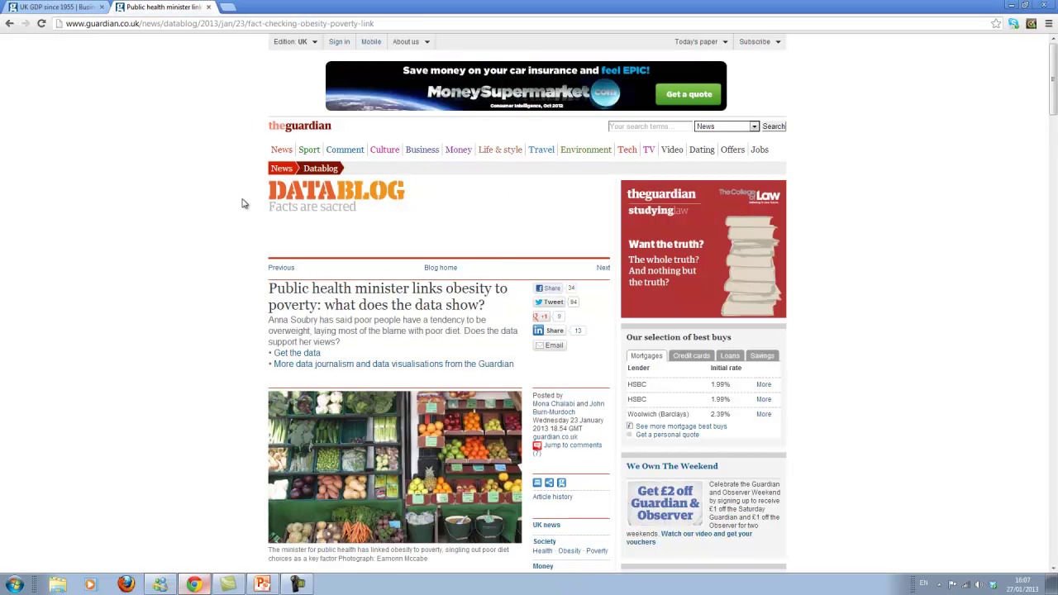
Step: Zoom the article to 150%, scroll down and select its obesity DATA link
scroll(195, 252, "down", 1)
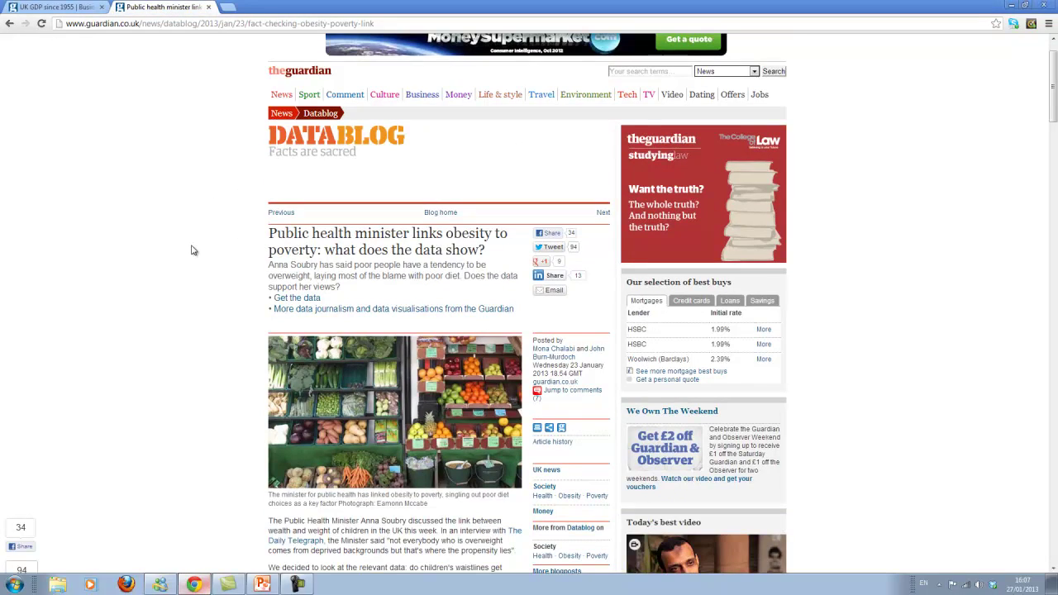
scroll(190, 248, "down", 2)
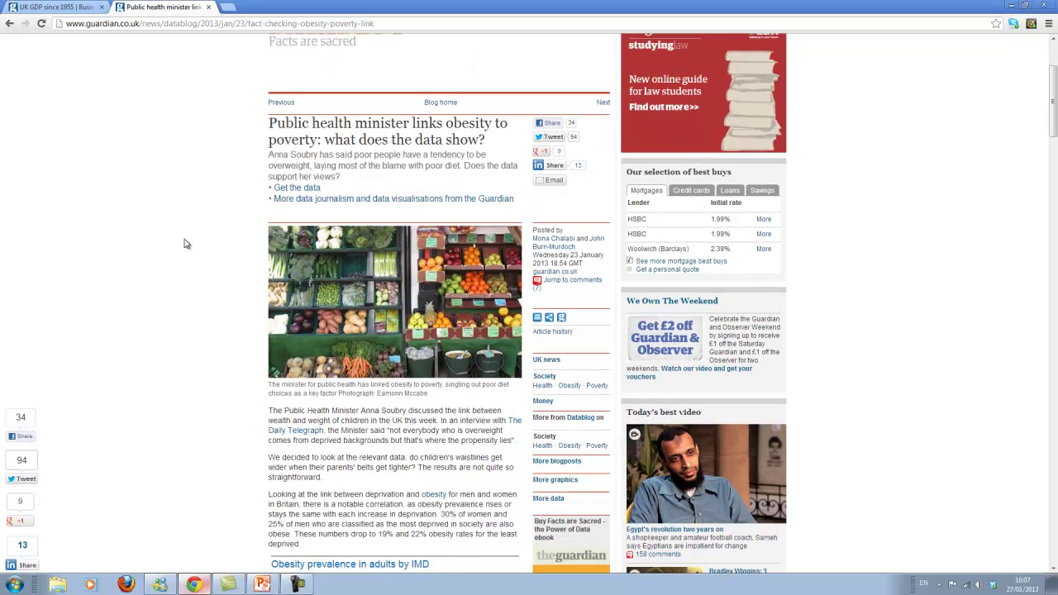
scroll(186, 243, "down", 1)
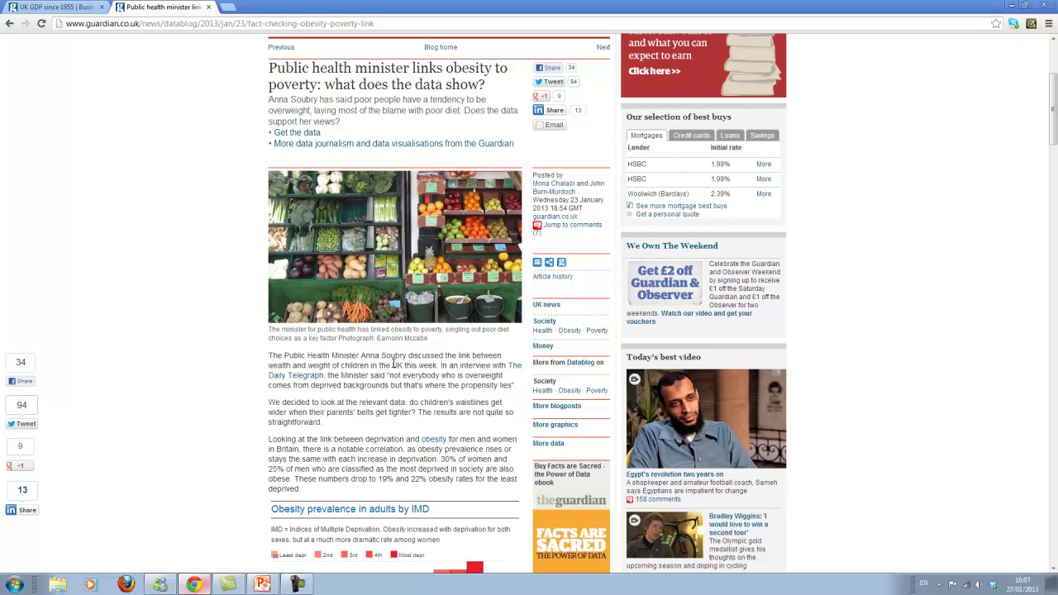
scroll(396, 385, "down", 2)
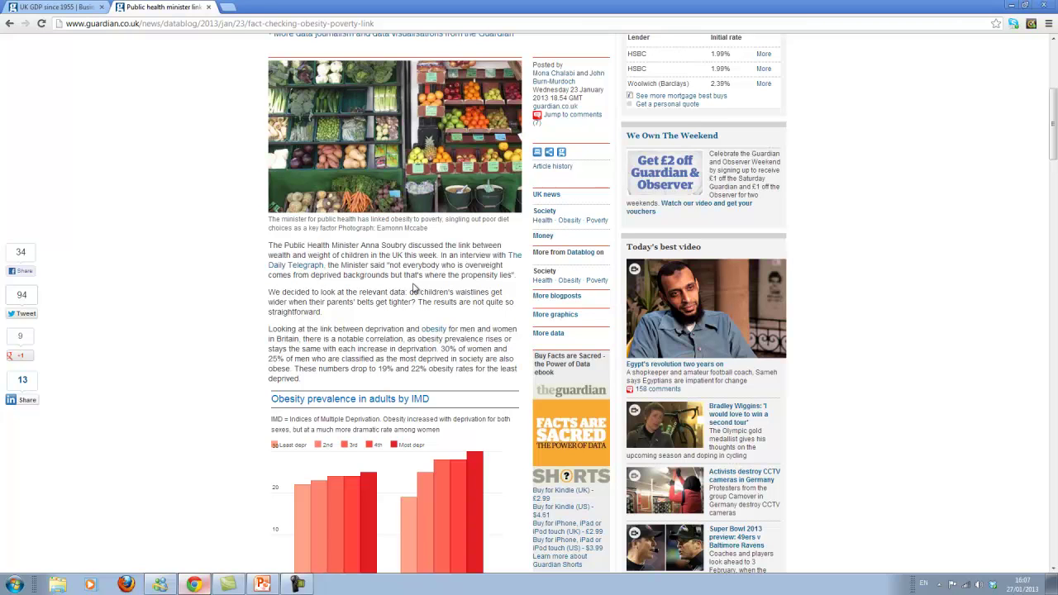
scroll(414, 286, "down", 3)
scroll(414, 287, "down", 2)
scroll(415, 287, "down", 1)
scroll(415, 287, "up", 3)
scroll(415, 286, "up", 1)
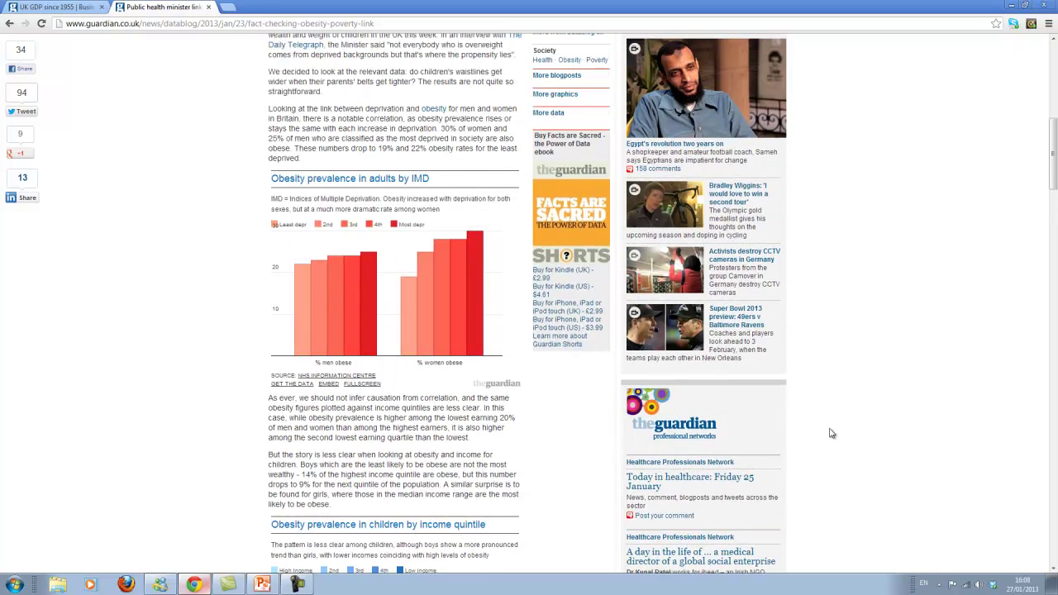
key("ctrl+plus")
key("ctrl+plus")
key("ctrl+plus")
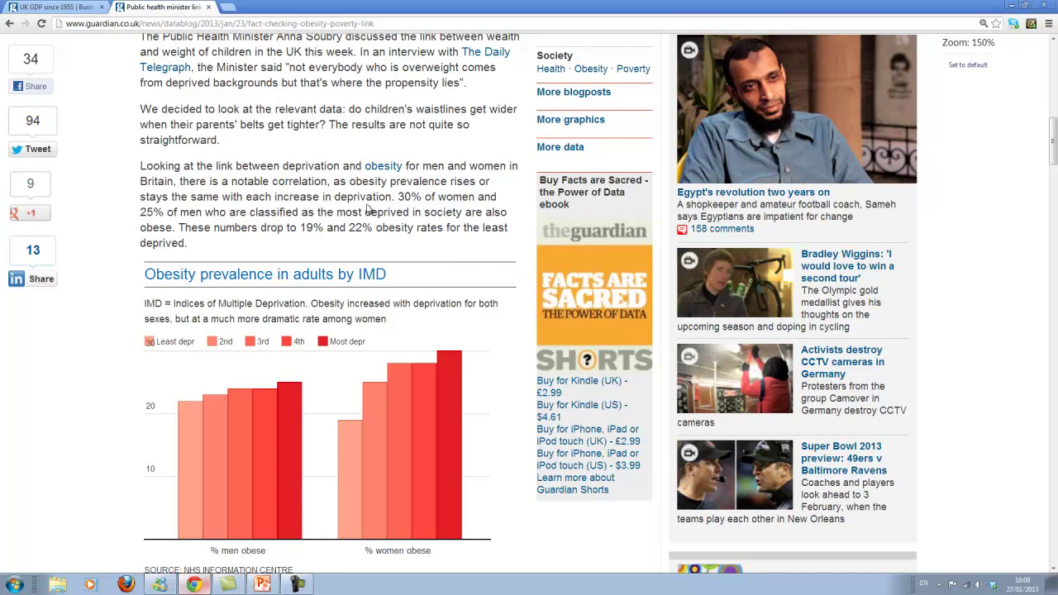
mouse_move(439, 320)
scroll(545, 325, "down", 2)
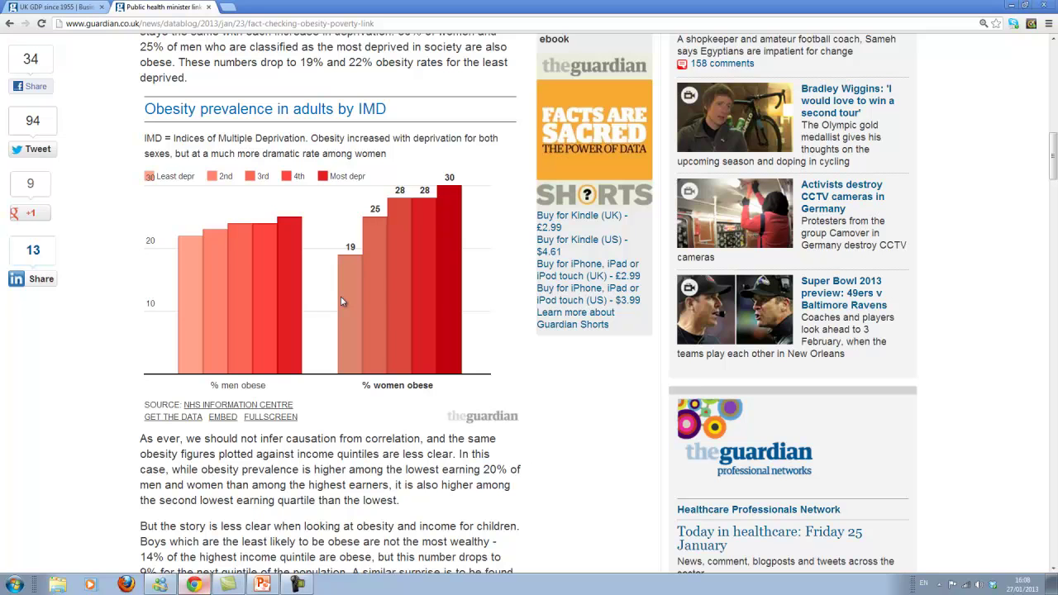
scroll(340, 302, "down", 3)
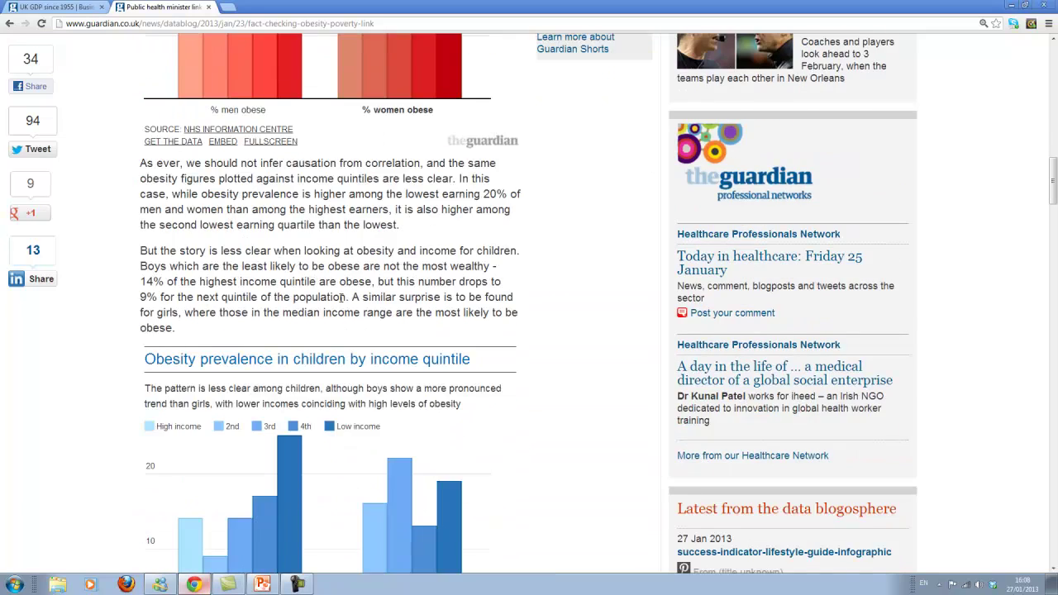
scroll(340, 303, "down", 4)
scroll(339, 302, "down", 15)
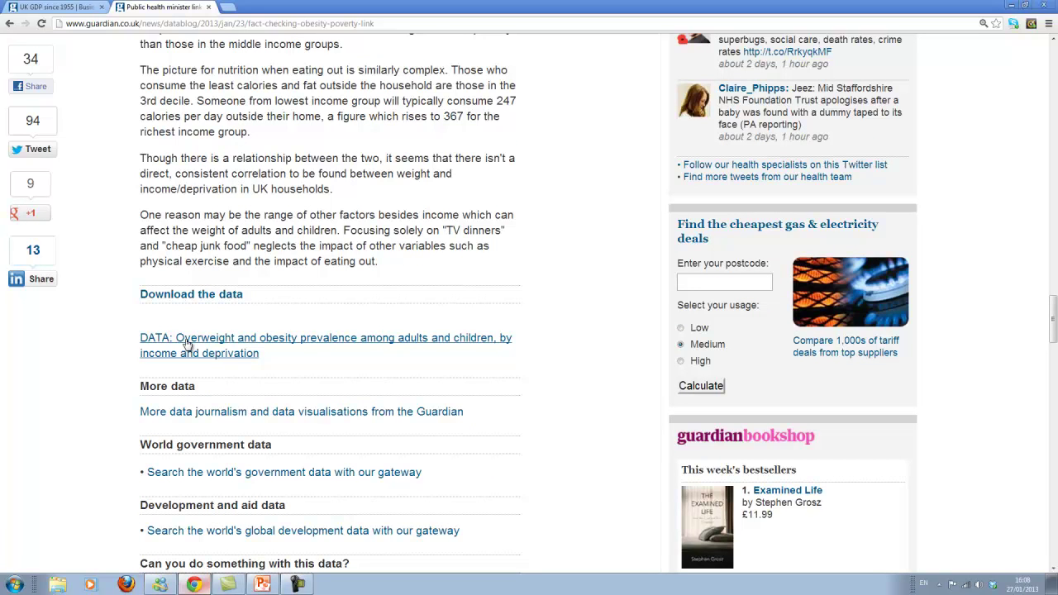
triple_click(187, 344)
Step: Open the obesity spreadsheet, download it as Microsoft Excel (.xlsx) and open the downloaded file
left_click(187, 345)
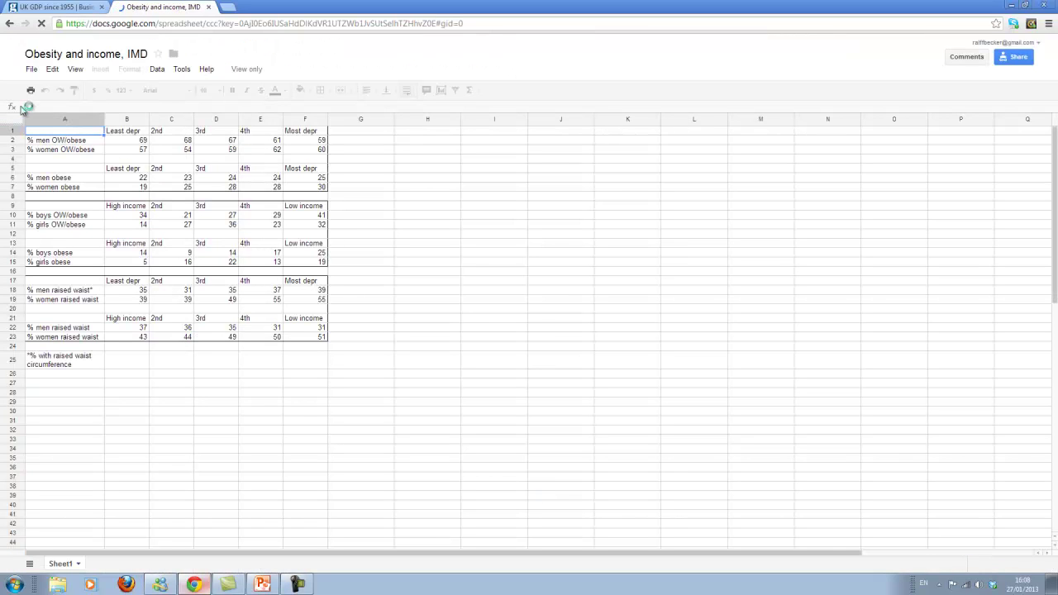
left_click(31, 68)
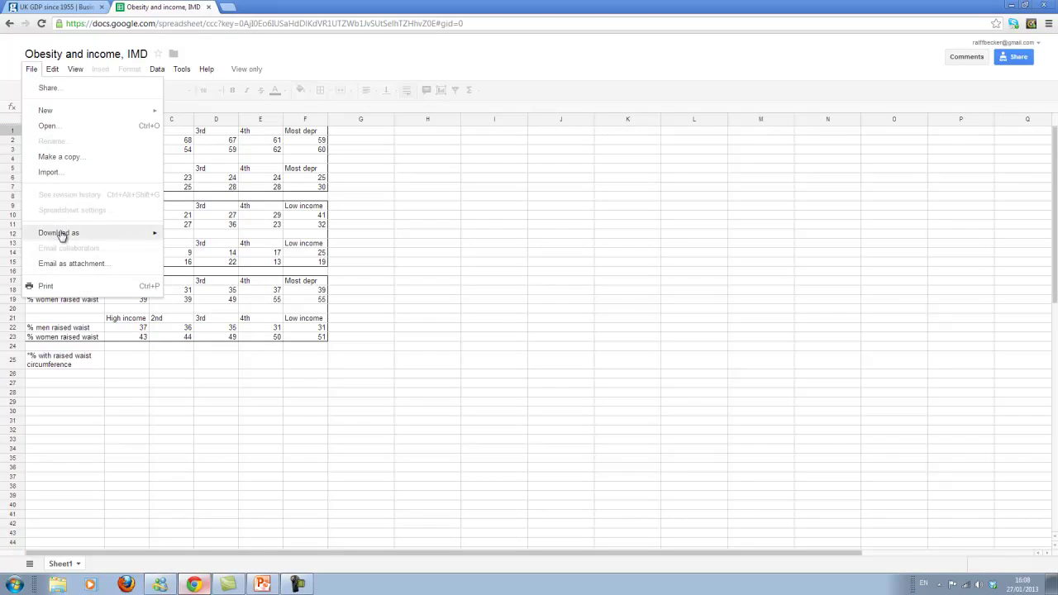
mouse_move(63, 232)
left_click(199, 238)
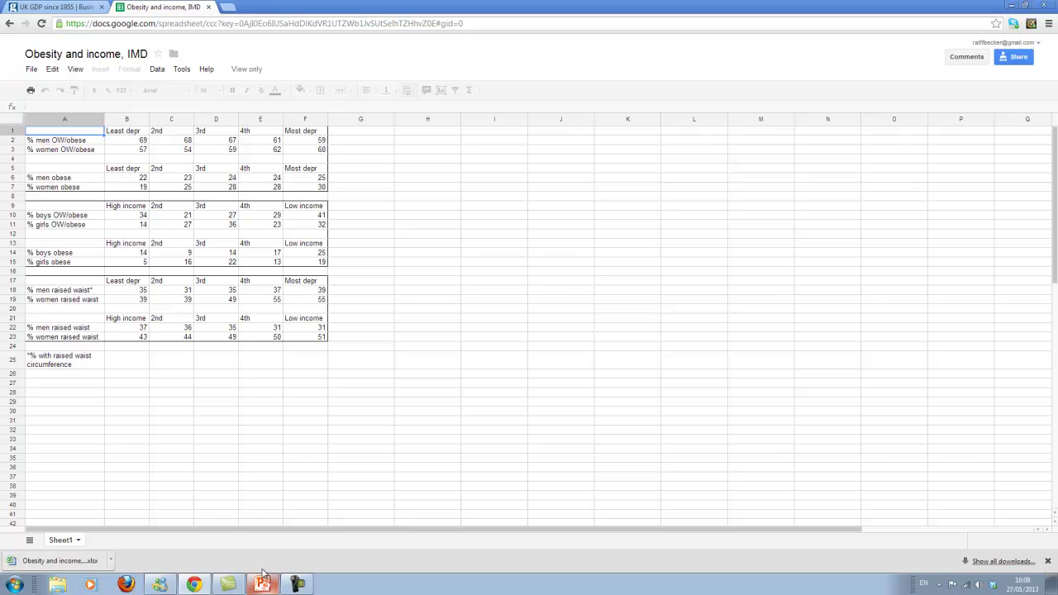
left_click(106, 562)
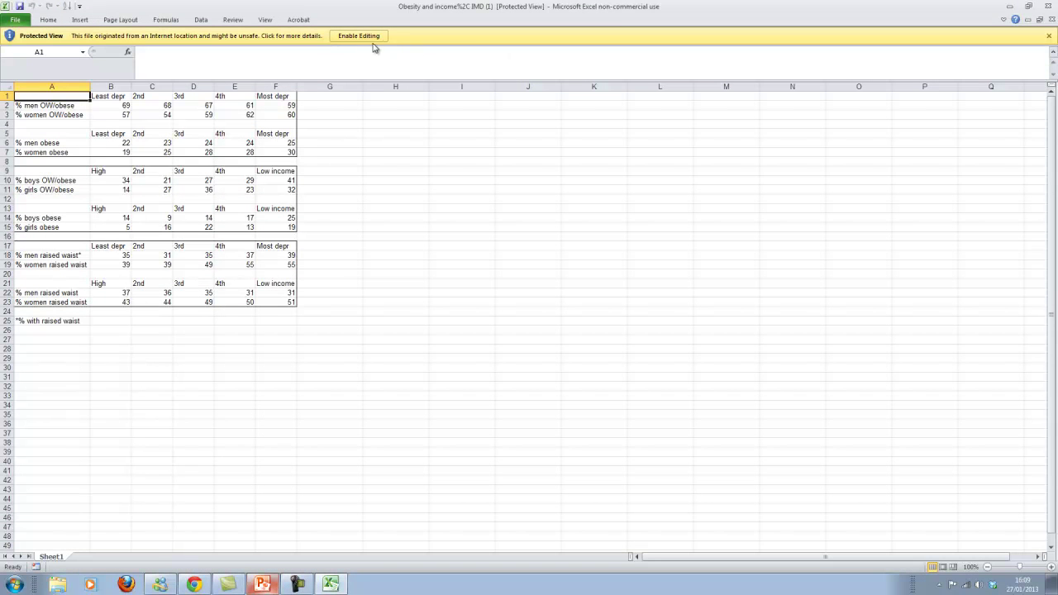
left_click(364, 38)
left_click(407, 398)
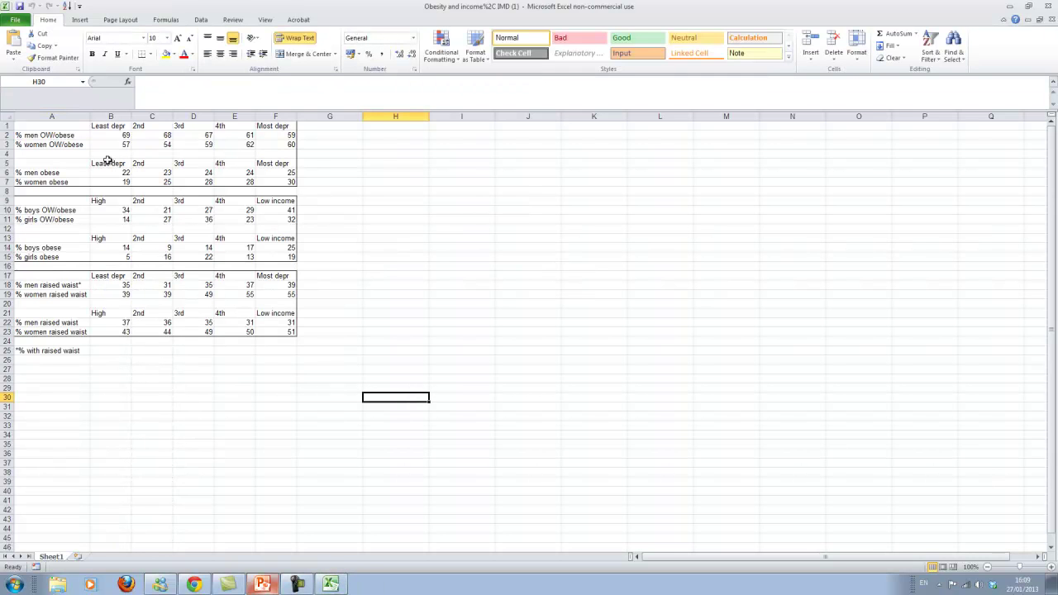
left_click(1050, 567)
left_click(1050, 567)
left_click(1050, 567)
left_click(1050, 567)
left_click(1050, 566)
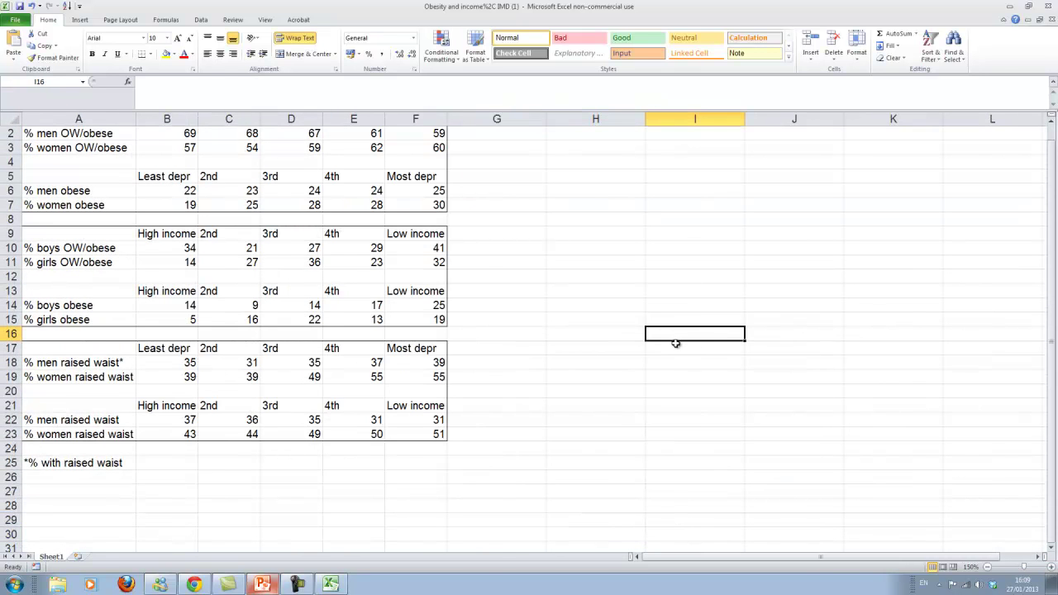
left_click(703, 333)
scroll(675, 342, "up", 1)
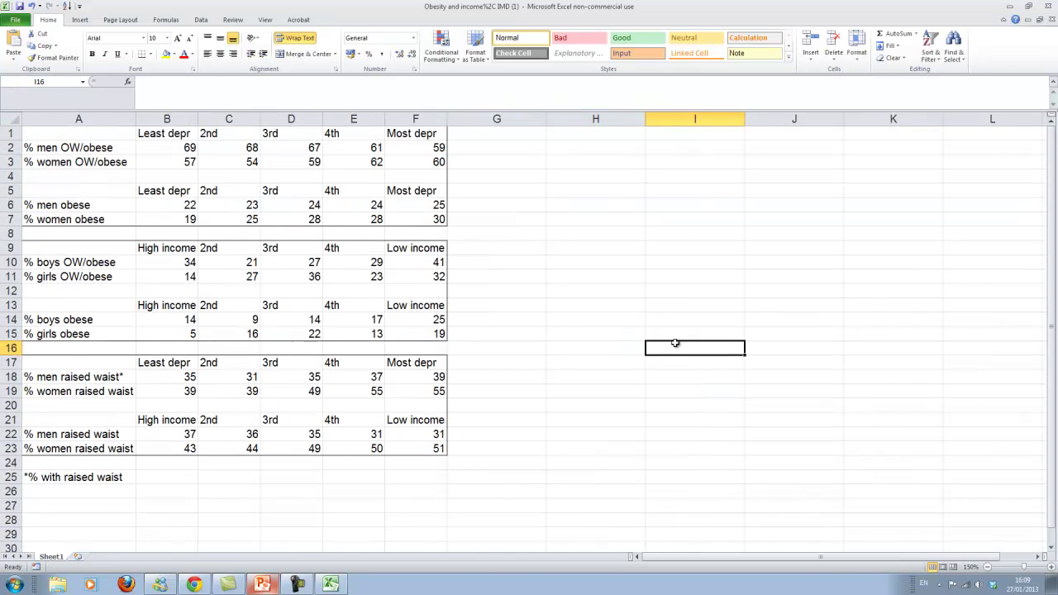
left_click(168, 190)
left_click(164, 133)
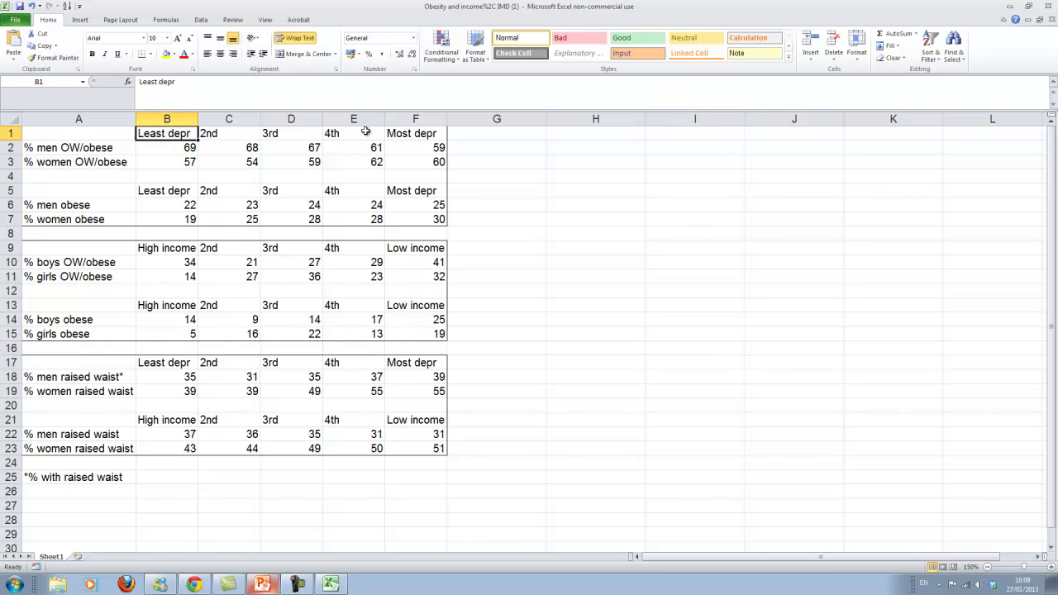
left_click(421, 133)
left_click(166, 132)
left_click(405, 132)
left_click(154, 195)
left_click(404, 194)
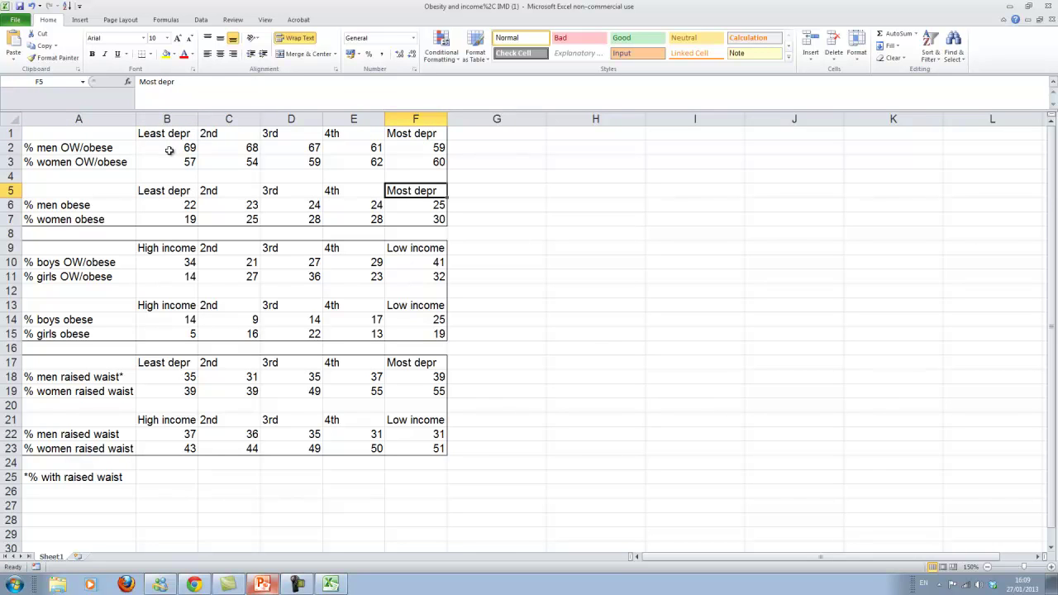
left_click_drag(171, 150, 397, 169)
left_click(50, 153)
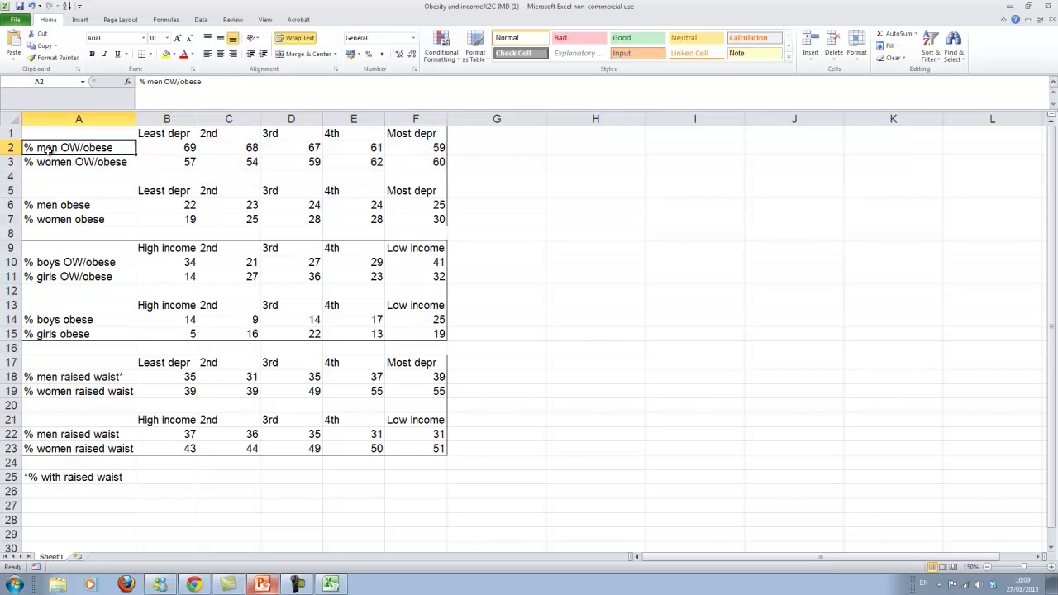
left_click(50, 162)
left_click(51, 207)
left_click(48, 221)
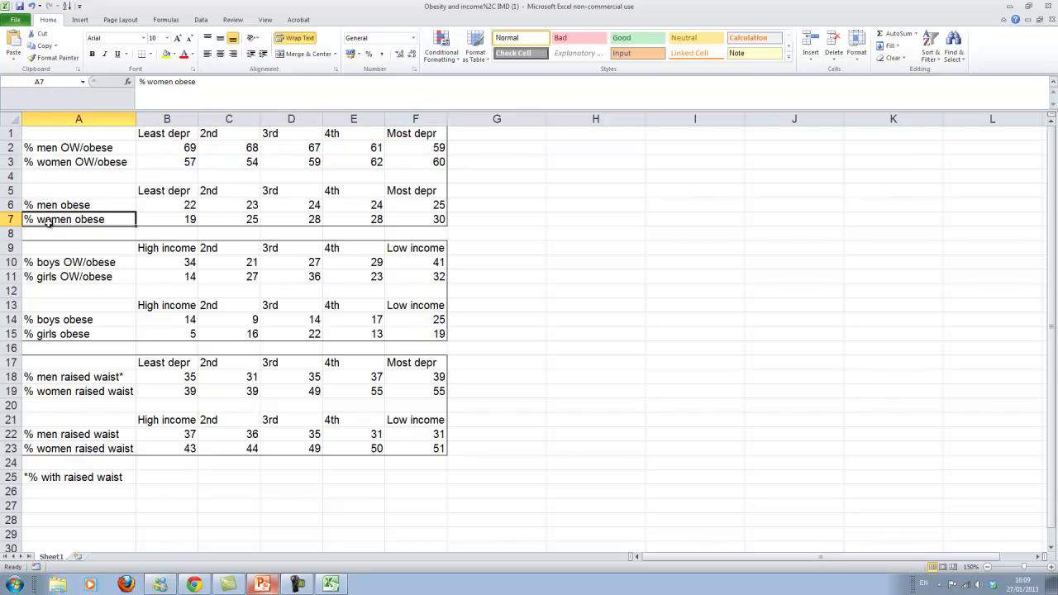
left_click(73, 150)
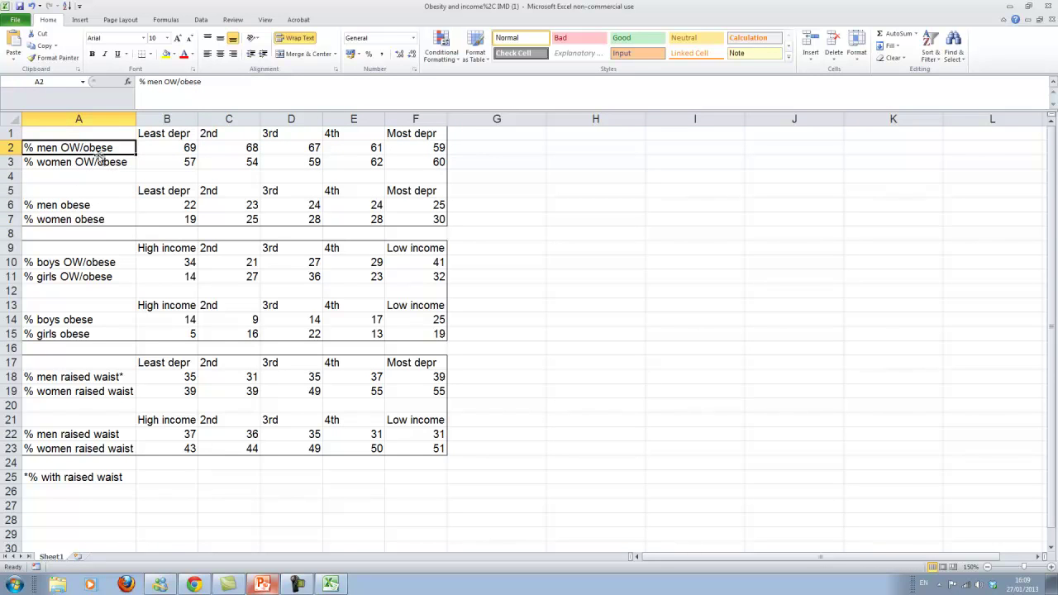
left_click(72, 208)
left_click(80, 217)
left_click(85, 206)
left_click(83, 217)
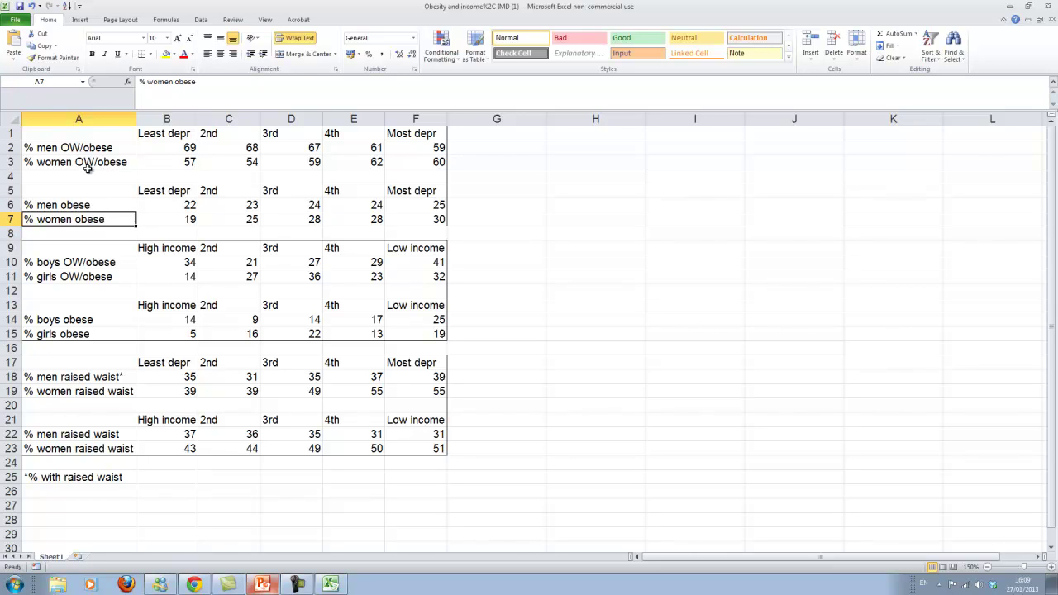
left_click(169, 134)
left_click(181, 191)
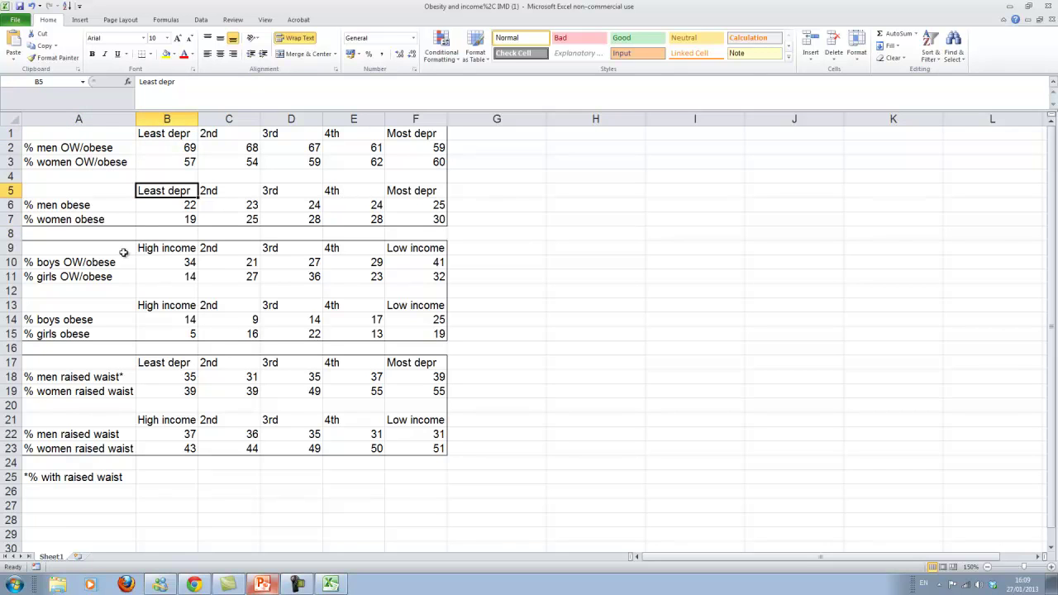
left_click(166, 246)
left_click(160, 302)
left_click(407, 303)
left_click(416, 248)
left_click(144, 250)
left_click(160, 303)
scroll(264, 335, "down", 1)
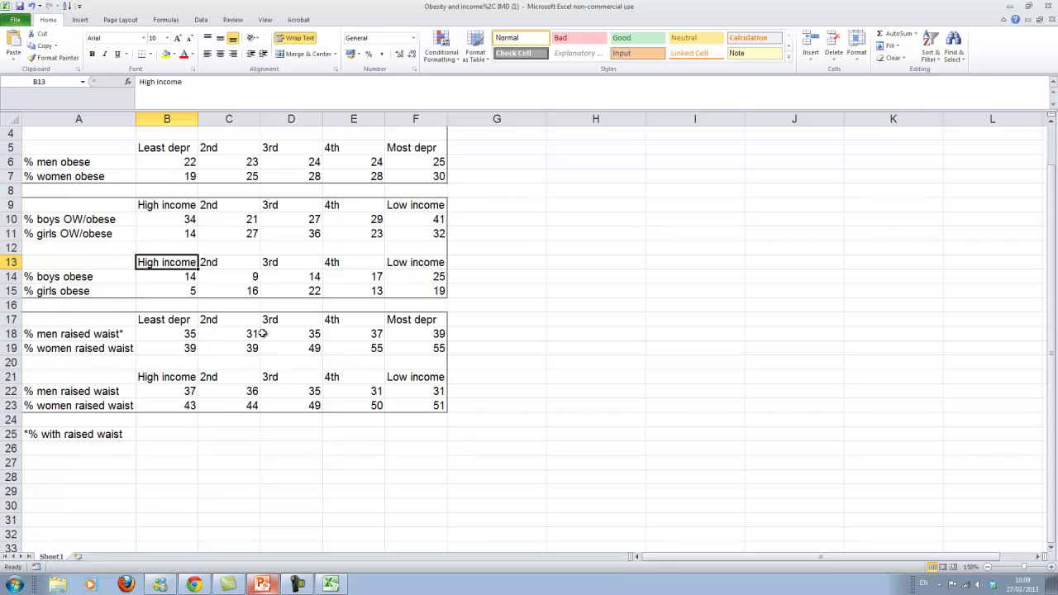
left_click(116, 346)
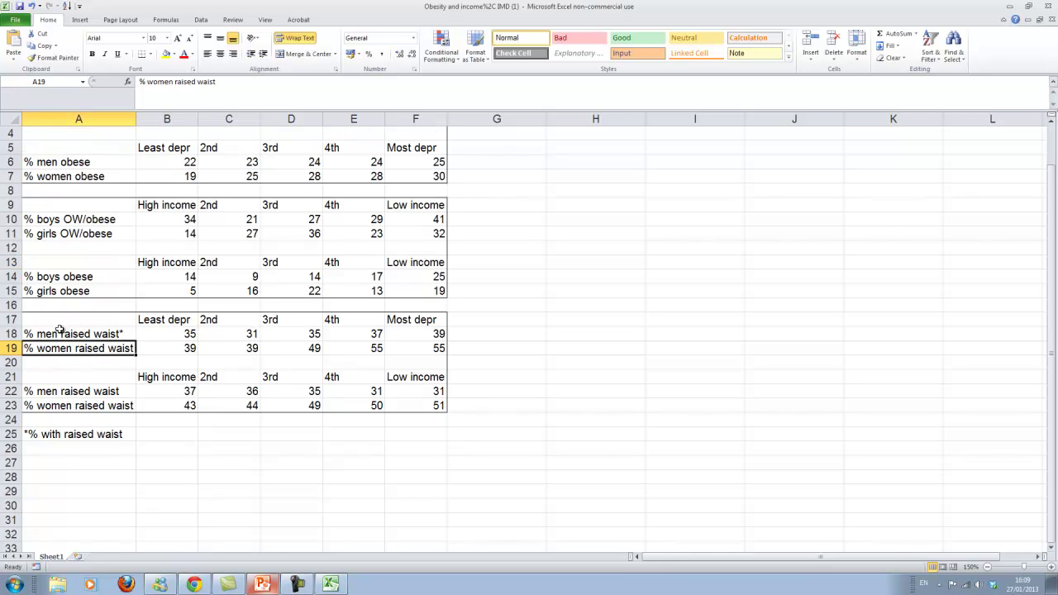
left_click(58, 334)
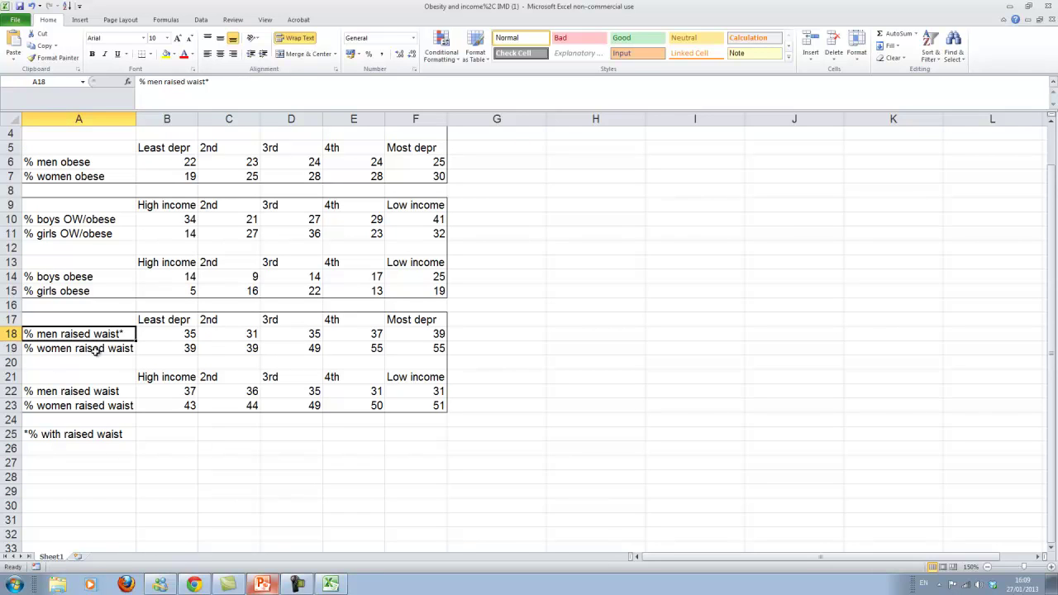
left_click(94, 349)
left_click(93, 337)
left_click(93, 347)
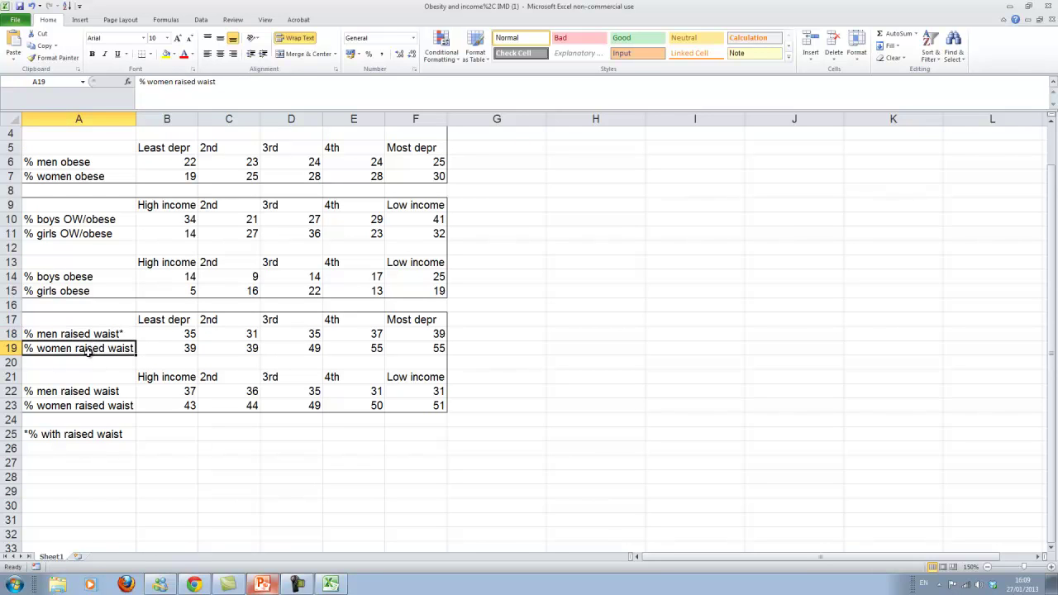
scroll(173, 363, "up", 1)
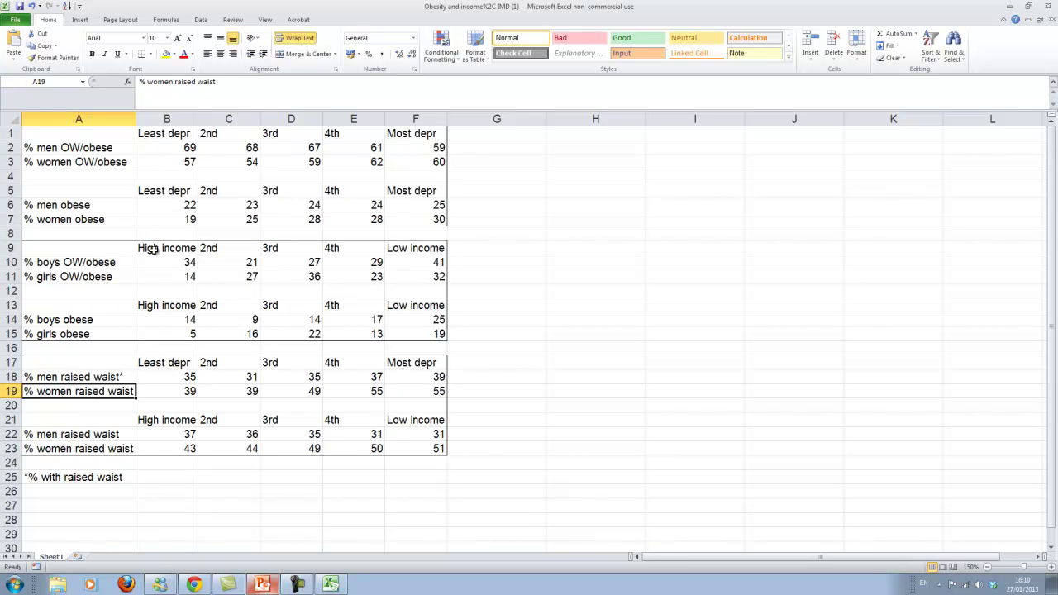
left_click(162, 292)
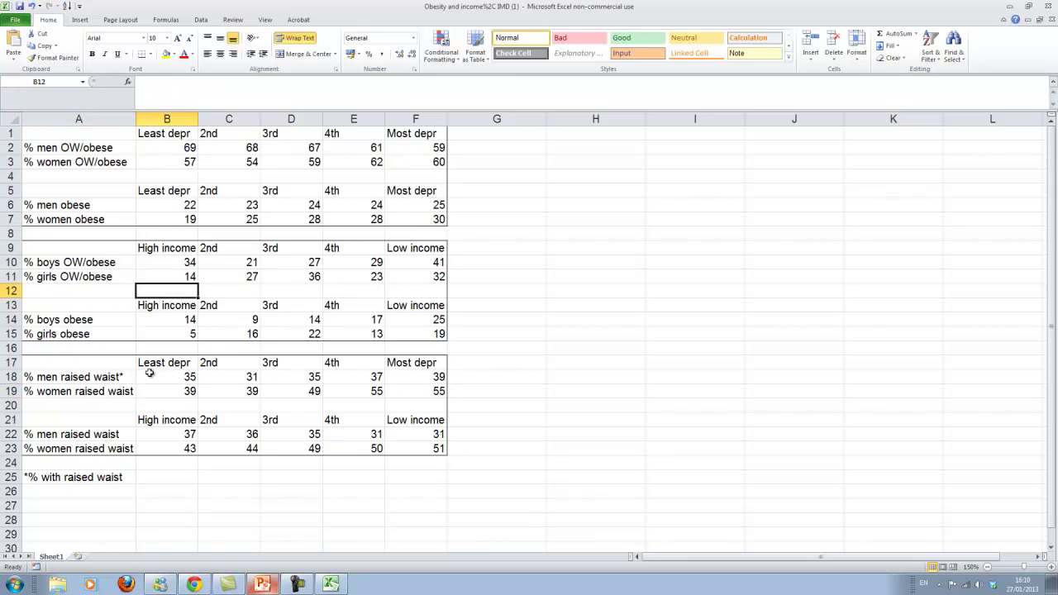
Step: Chart the % men obese values B6:F6 as a 3-D clustered cylinder chart beside the table
left_click(177, 144)
left_click_drag(176, 144, 415, 151)
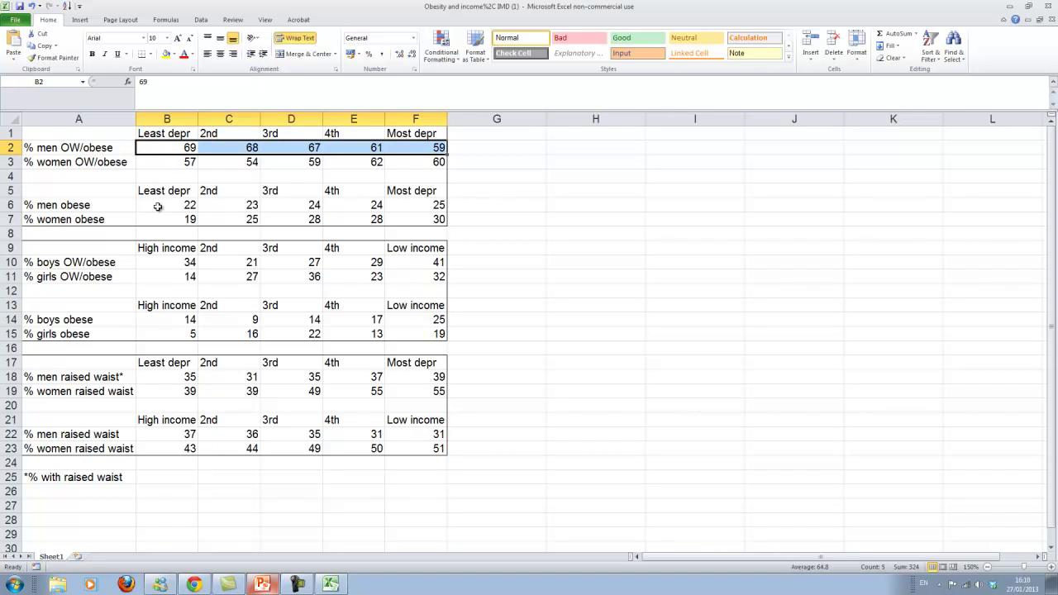
left_click_drag(161, 206, 426, 208)
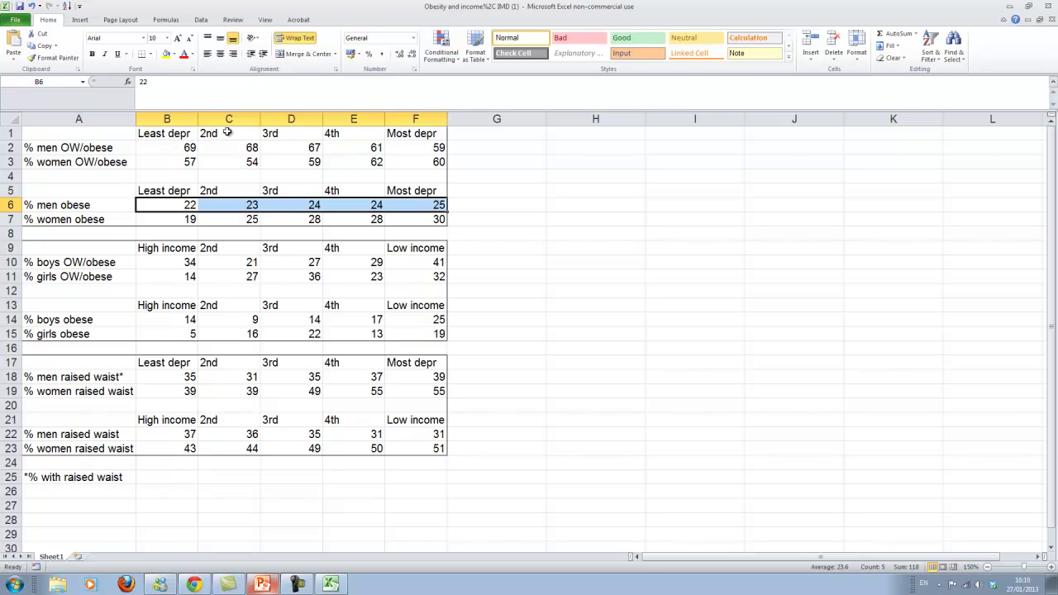
left_click(80, 20)
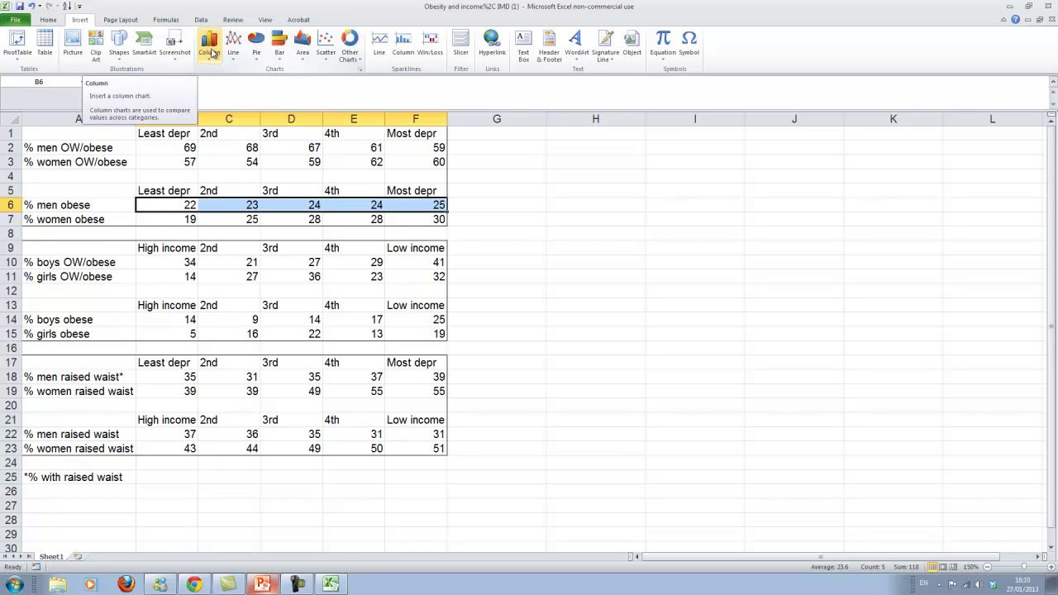
left_click(210, 51)
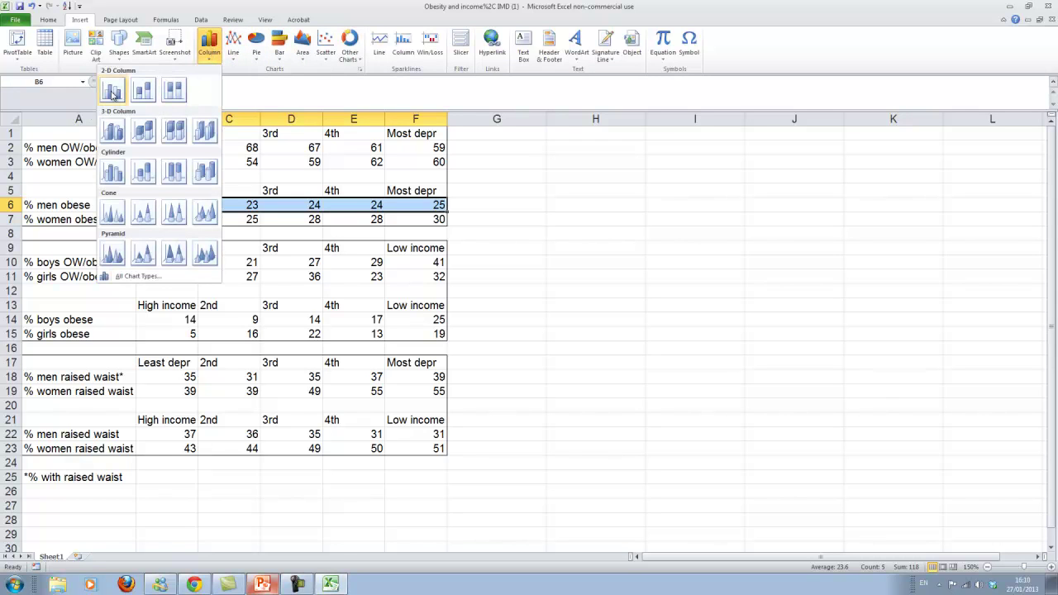
left_click(113, 171)
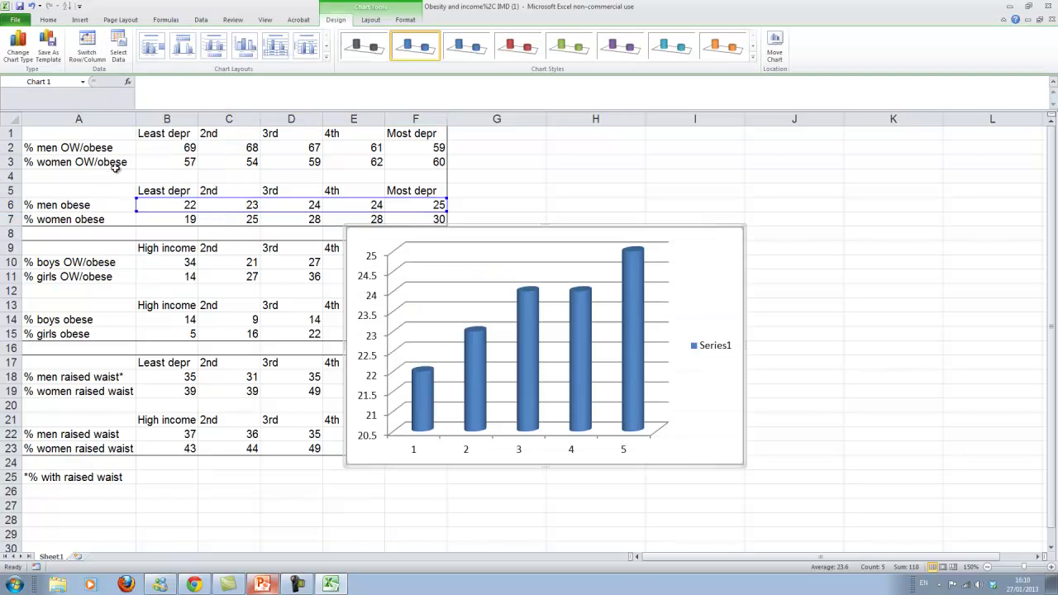
left_click_drag(722, 268, 868, 211)
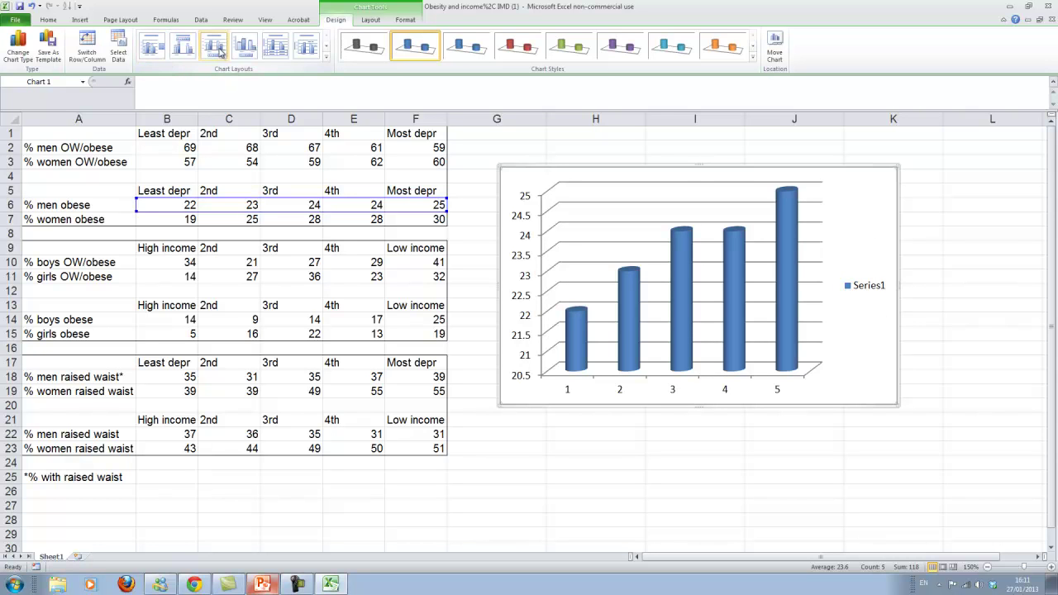
Step: Apply Layout 3 and title the chart 'Percentage of Obese'
left_click(220, 52)
left_click(678, 188)
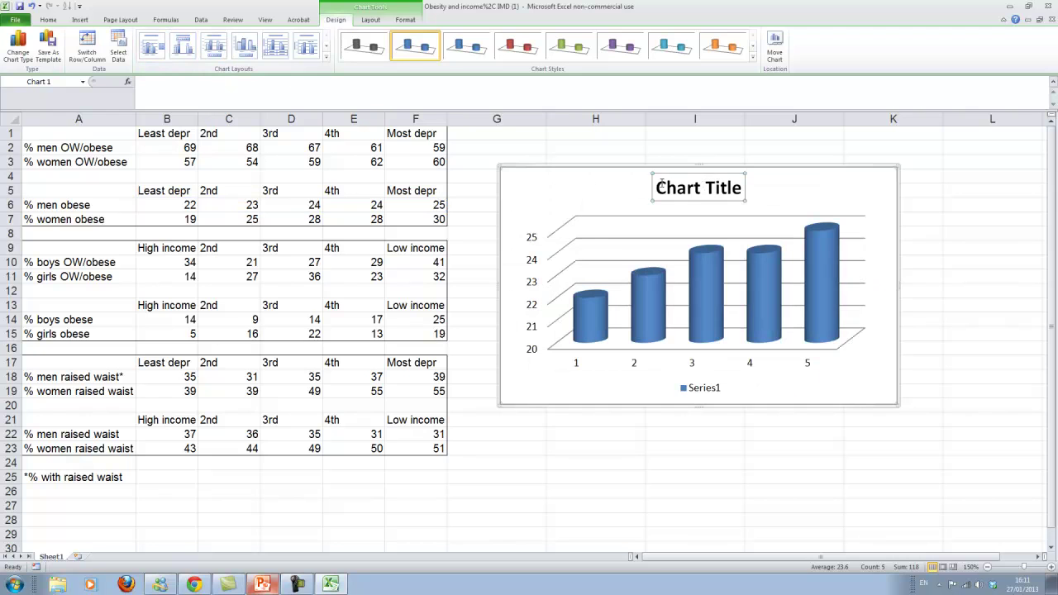
left_click_drag(660, 186, 729, 185)
type("P")
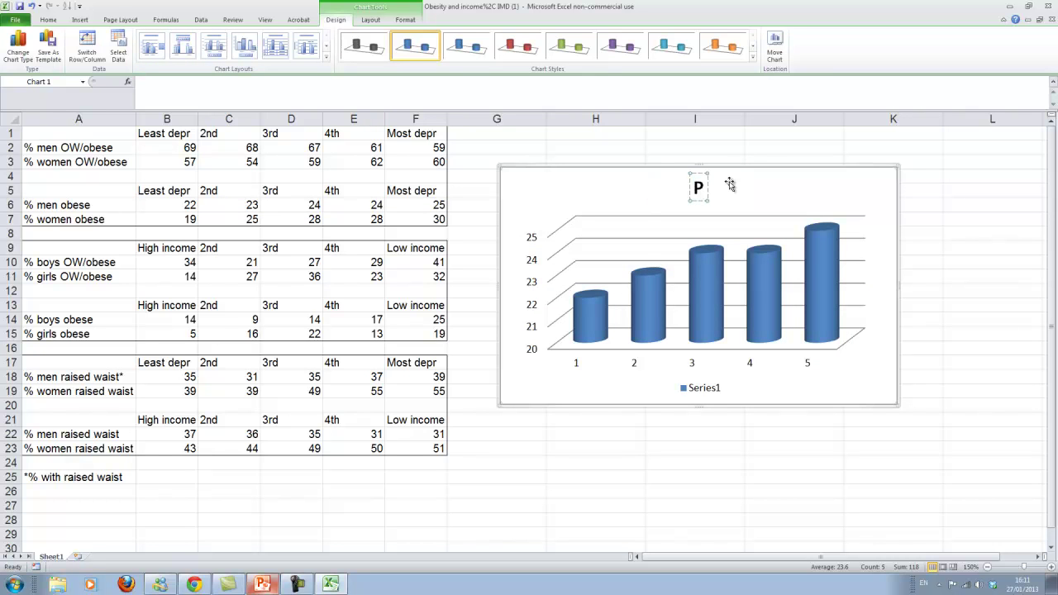
type("ercentage of Obese")
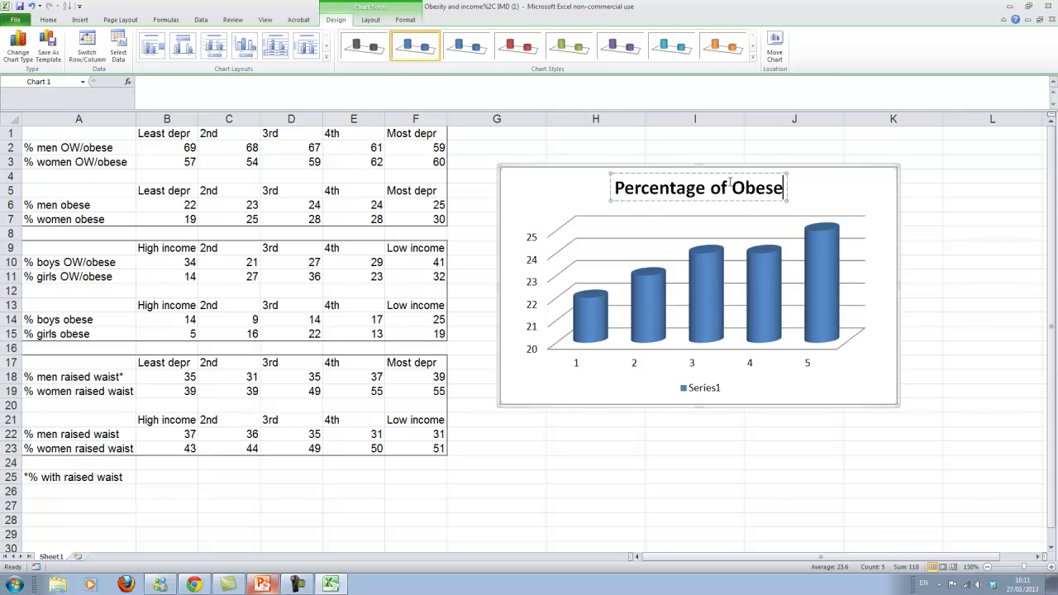
left_click(541, 209)
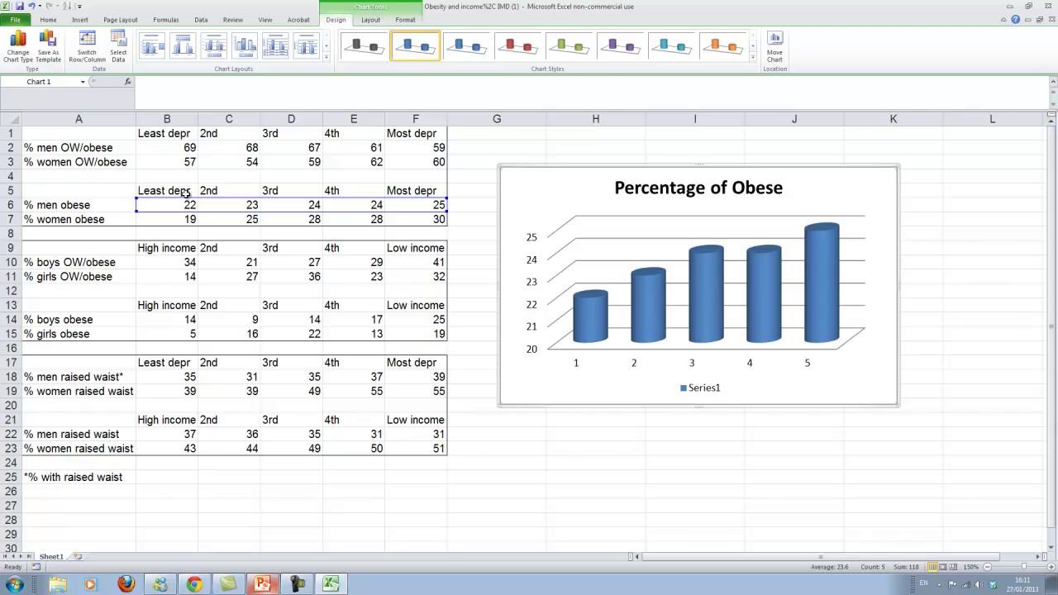
mouse_move(832, 234)
Step: Use B5:F5 (Least depr to Most depr) as the chart's horizontal axis labels
right_click(880, 268)
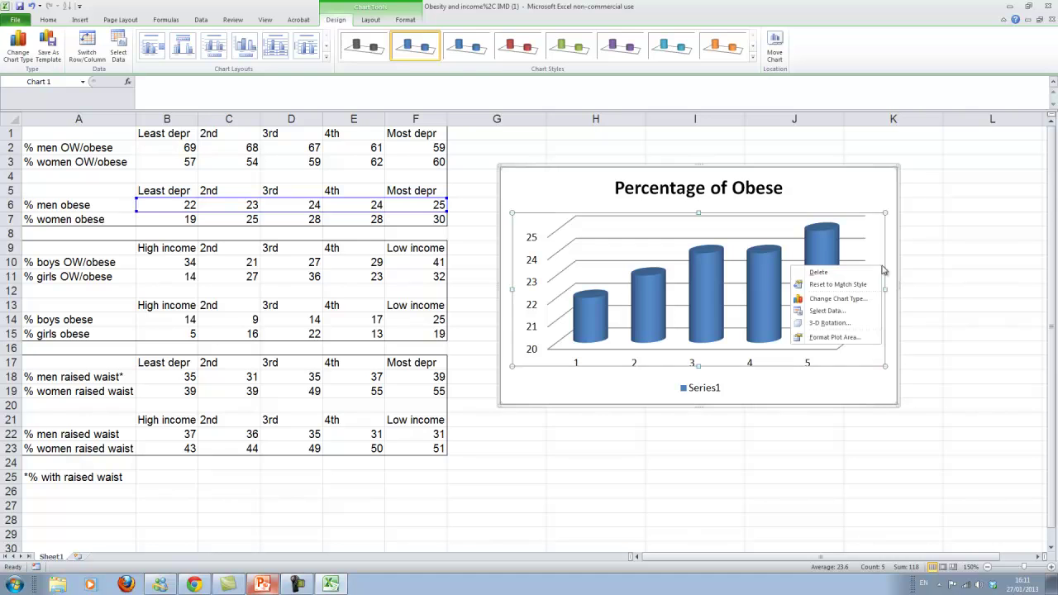
left_click(826, 311)
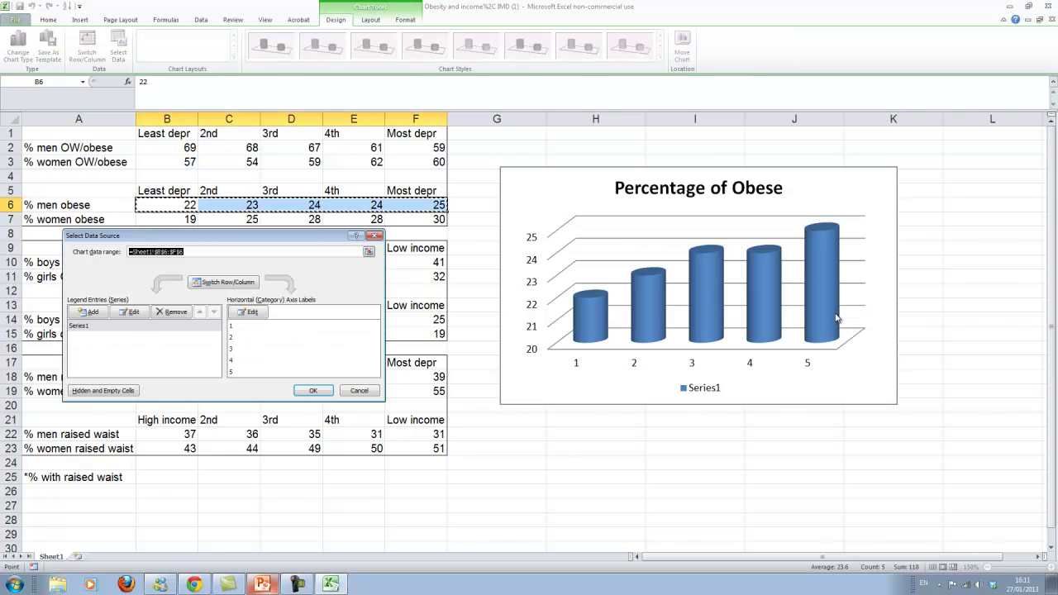
left_click(250, 314)
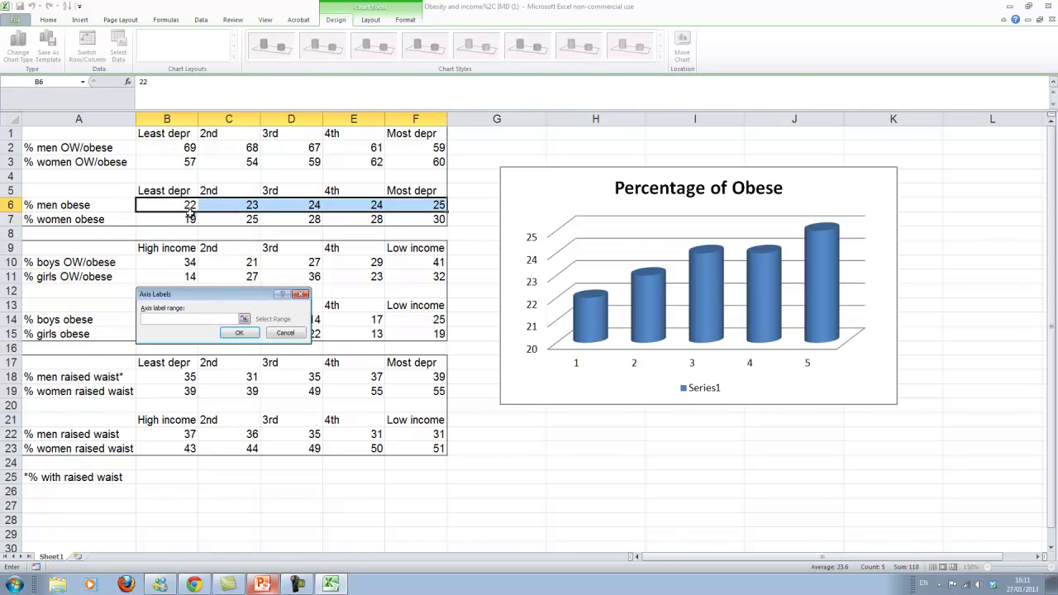
left_click_drag(162, 190, 418, 191)
left_click(238, 334)
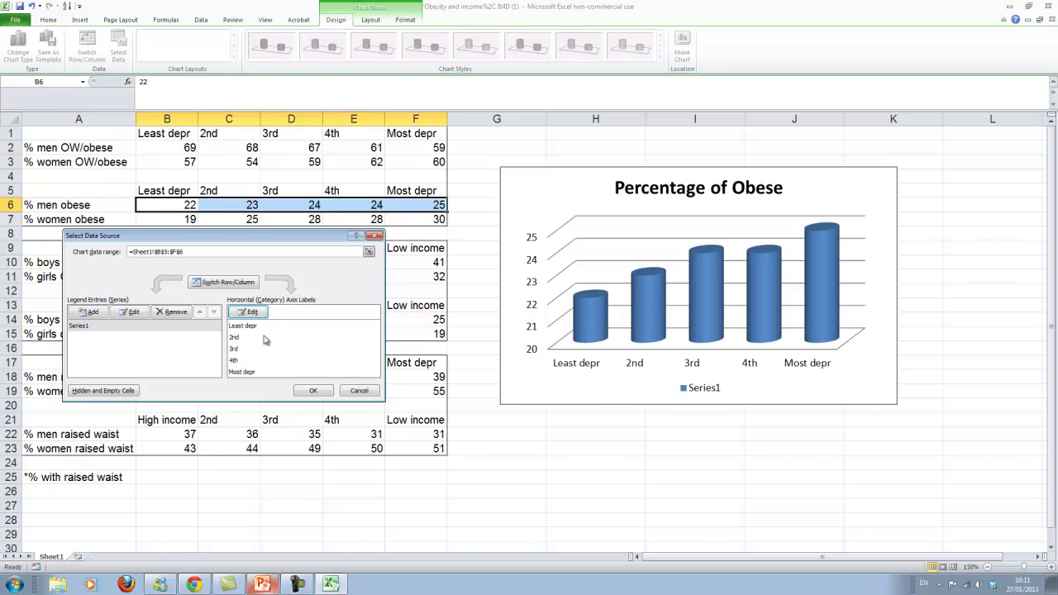
left_click(313, 391)
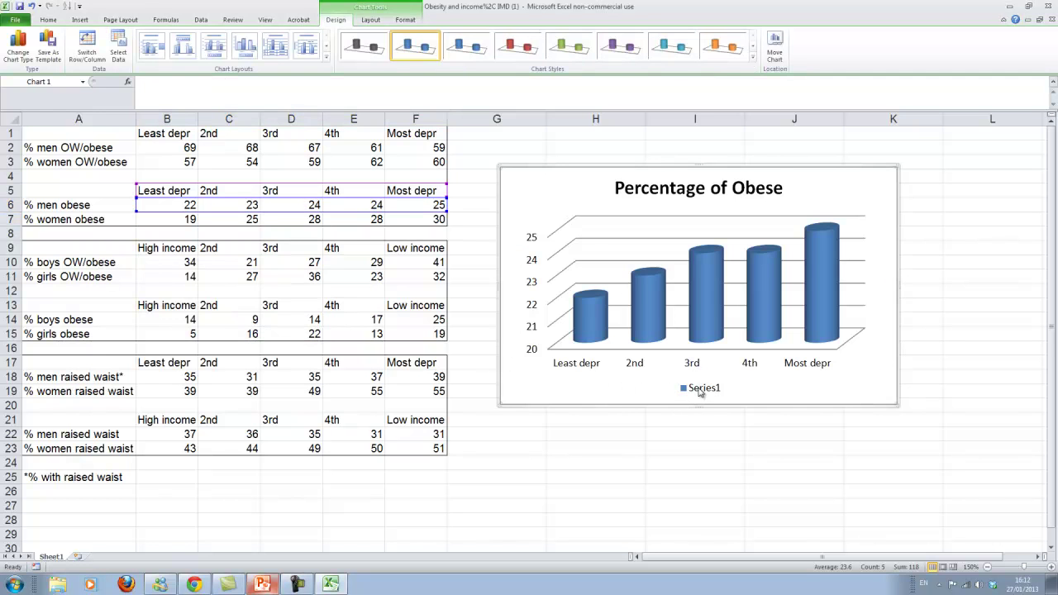
Step: Rename the chart's Series1 to Men in the Select Data Source dialog
right_click(602, 395)
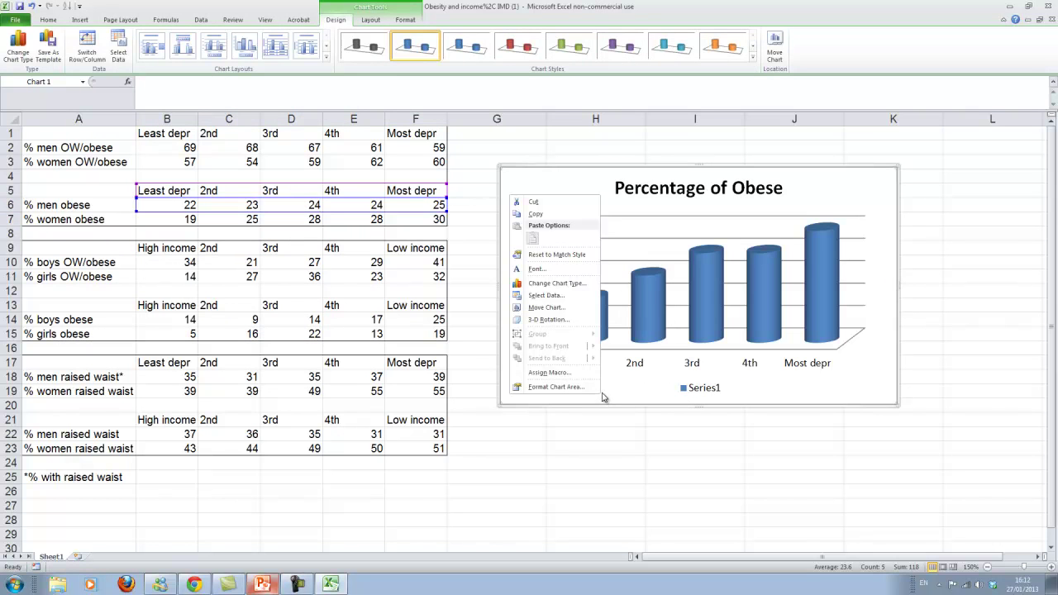
left_click(576, 297)
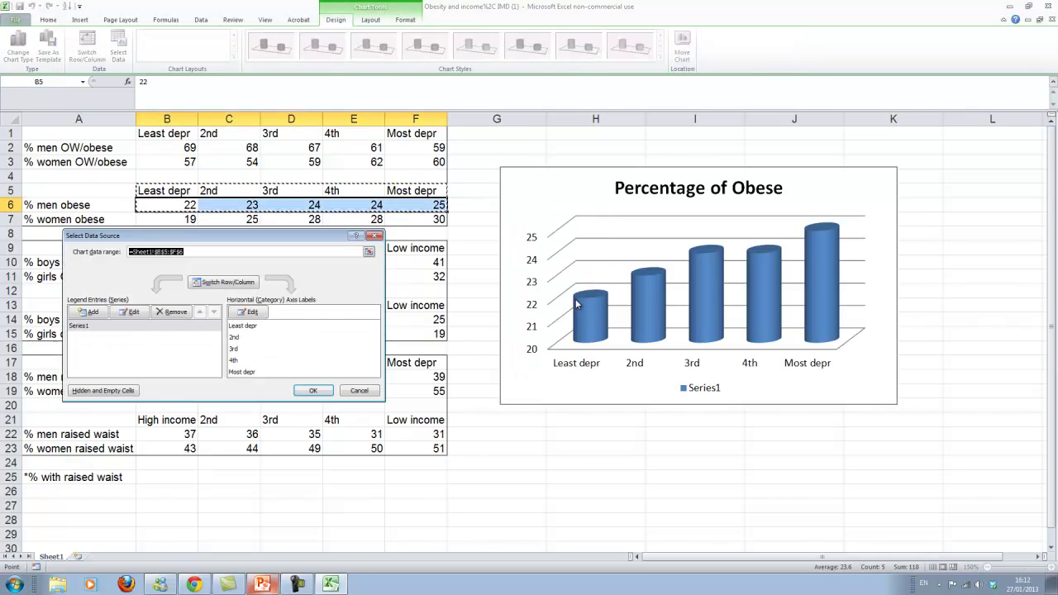
left_click(88, 326)
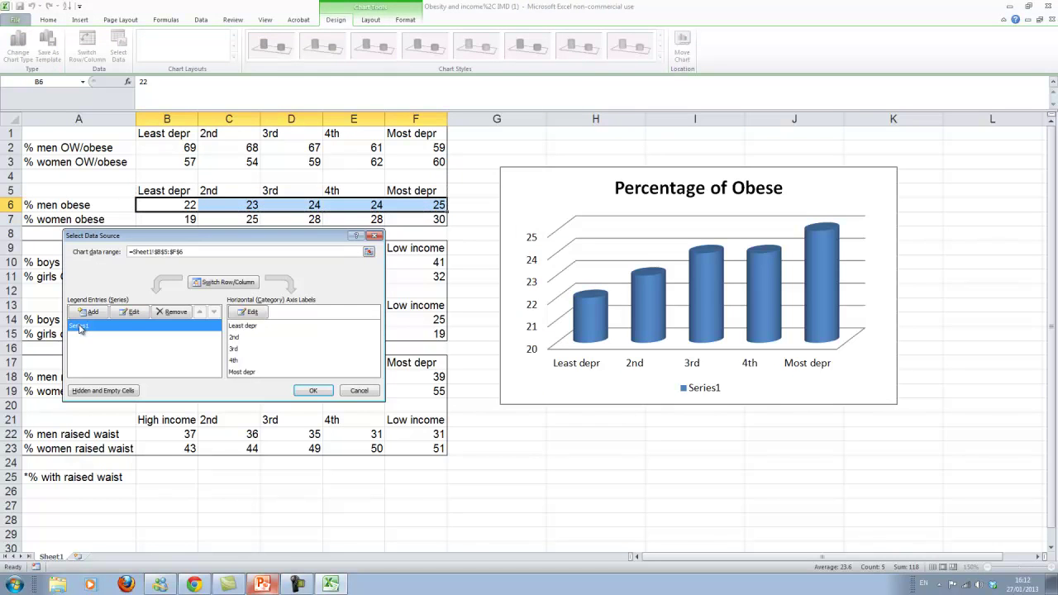
left_click(133, 313)
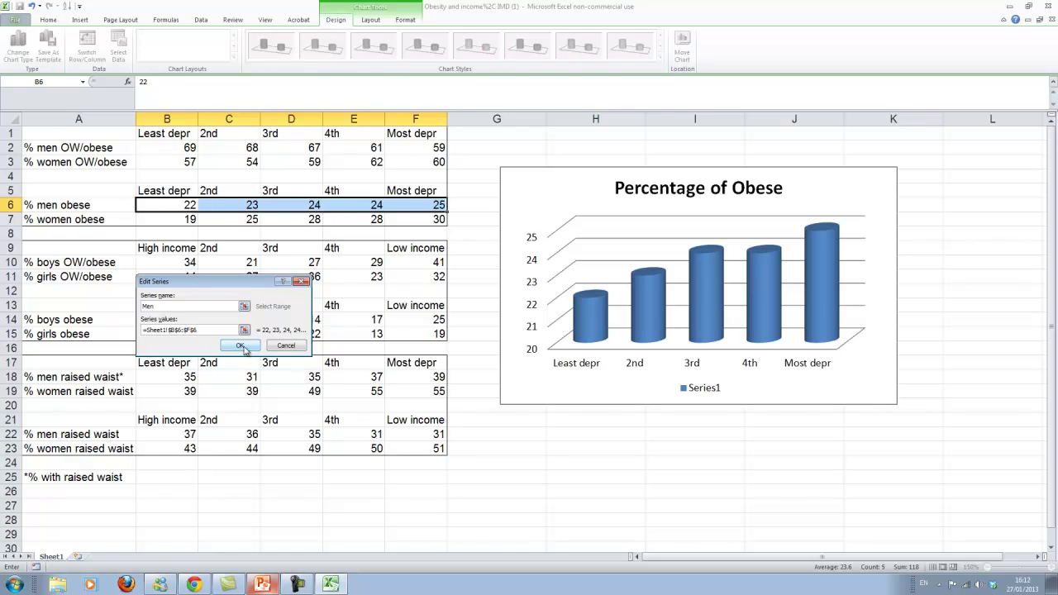
left_click(240, 345)
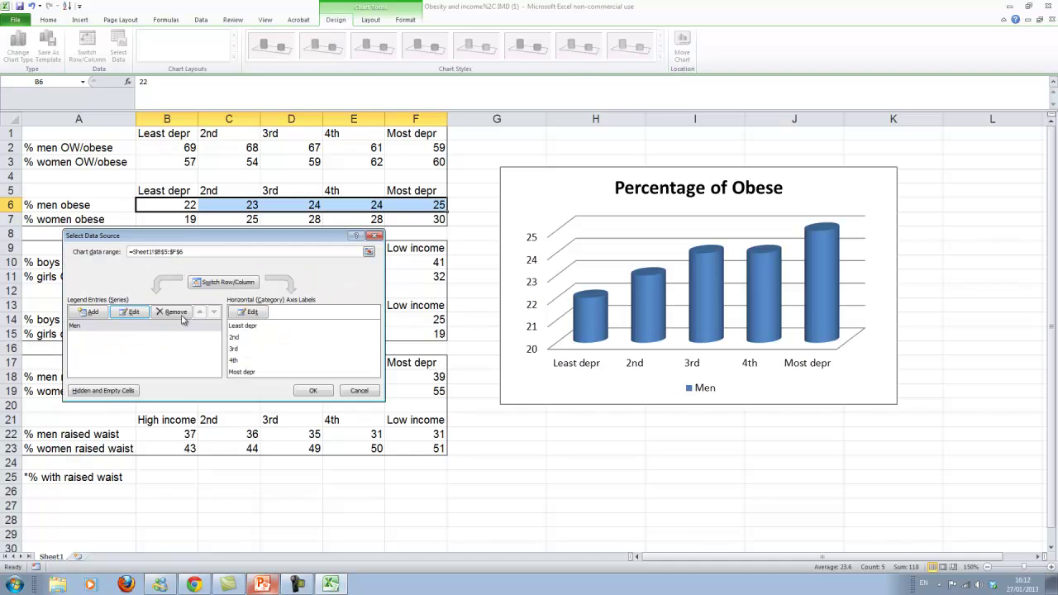
left_click(134, 312)
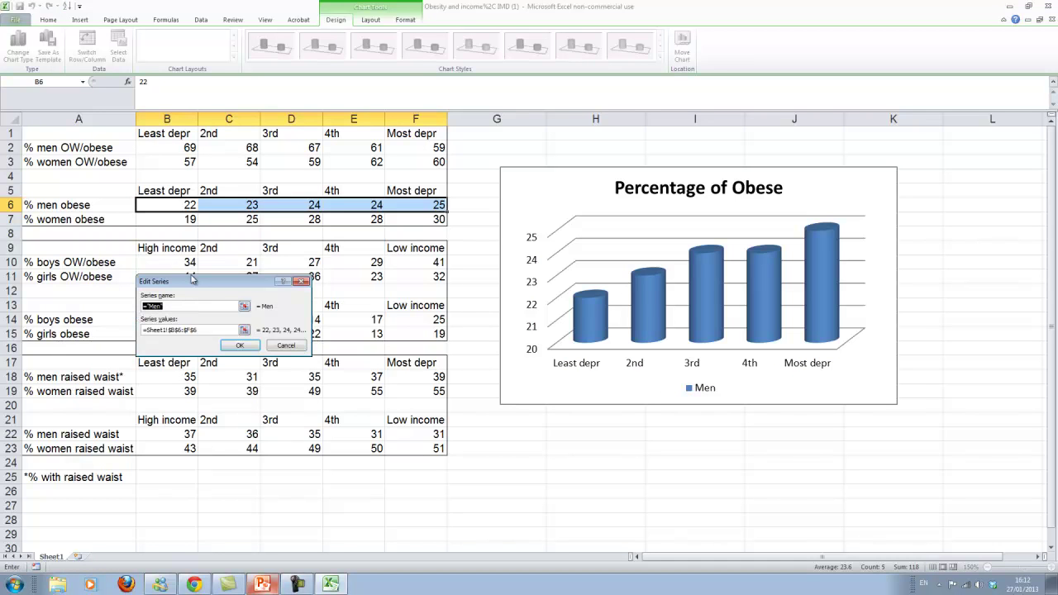
Step: Try adding a Women series from B7:F7, fix the {1}+ error, then cancel all data changes
left_click(284, 345)
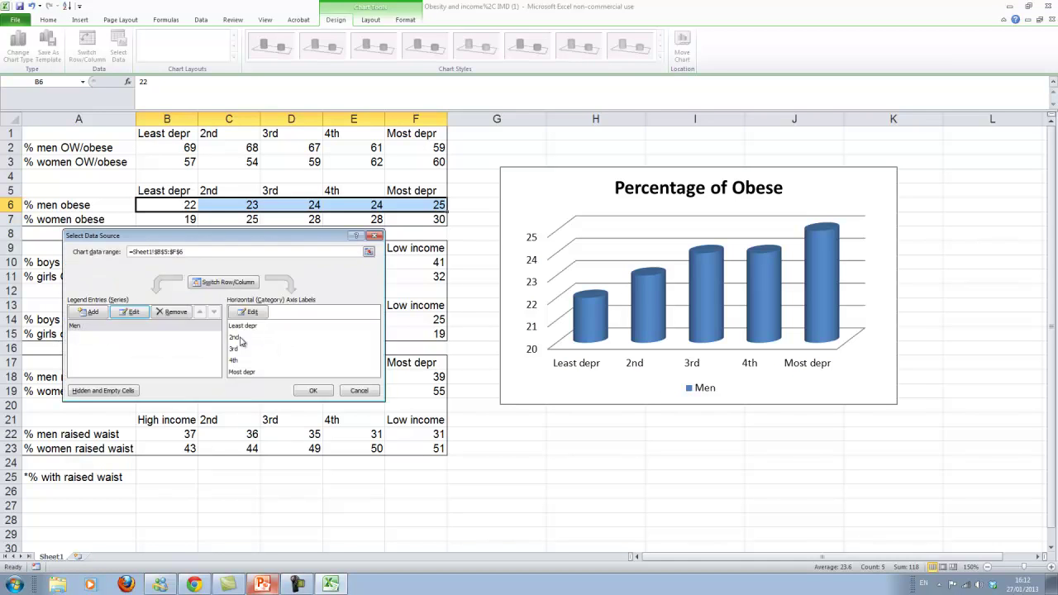
left_click(86, 312)
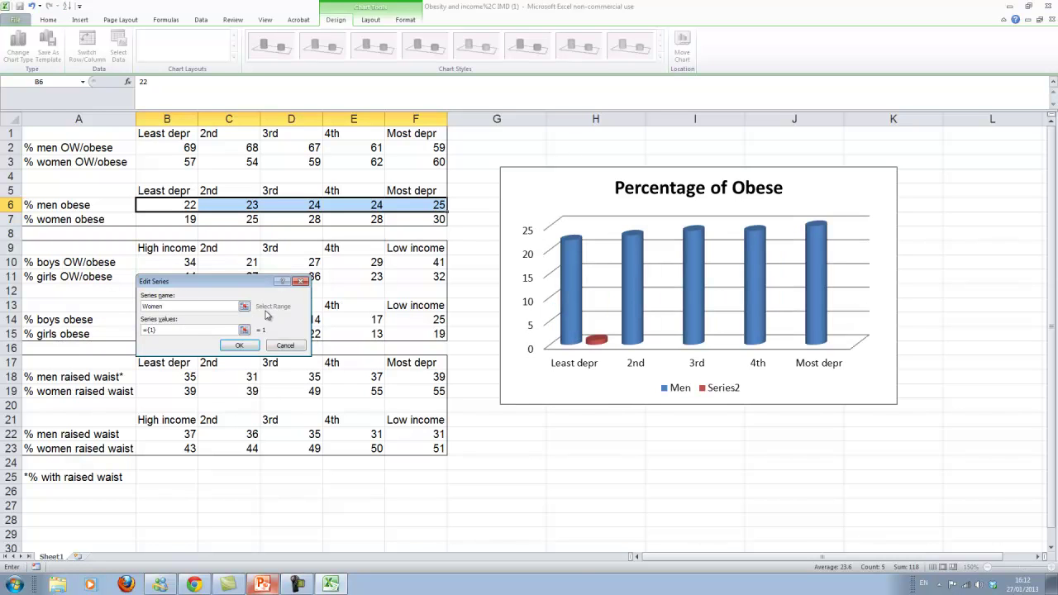
left_click_drag(185, 329, 130, 322)
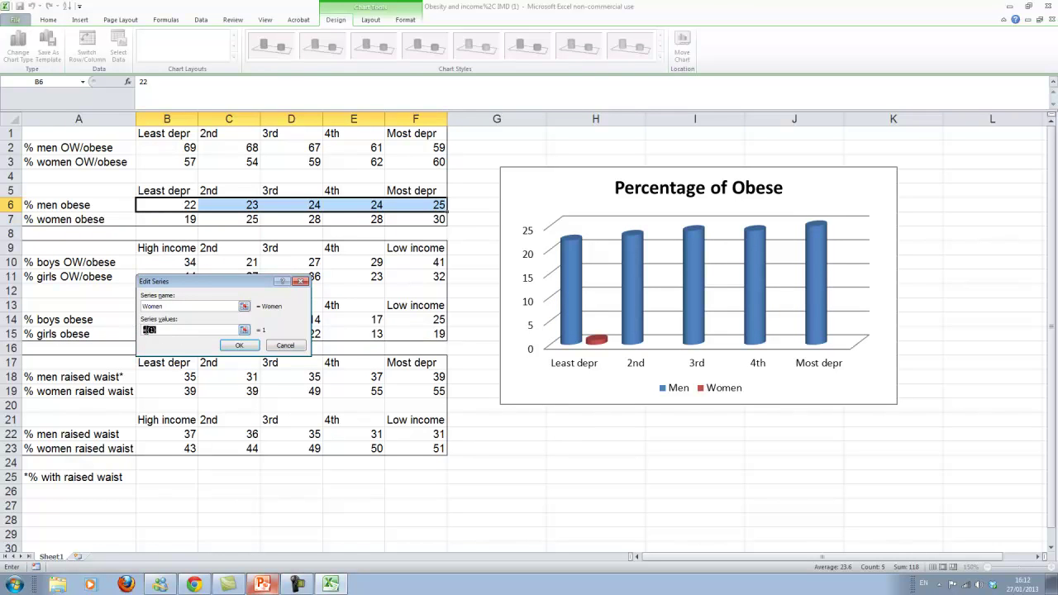
left_click_drag(176, 219, 428, 228)
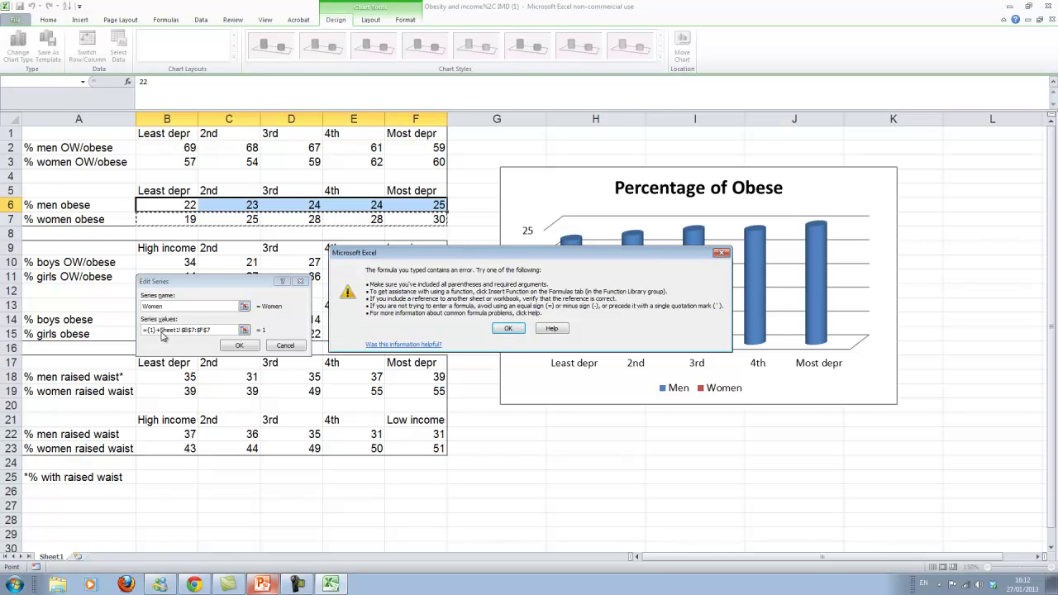
left_click(508, 329)
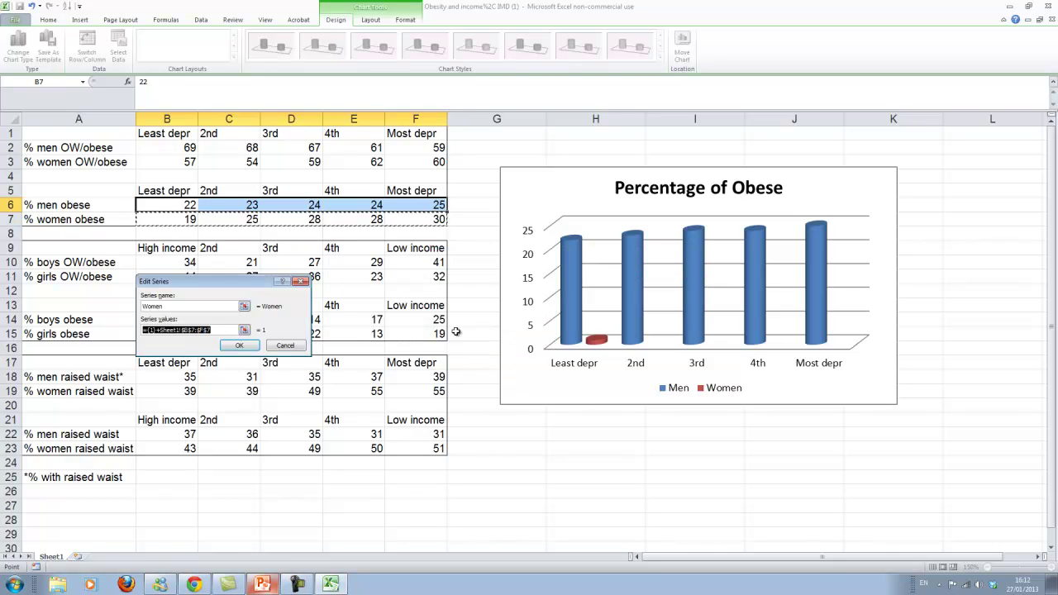
left_click(146, 330)
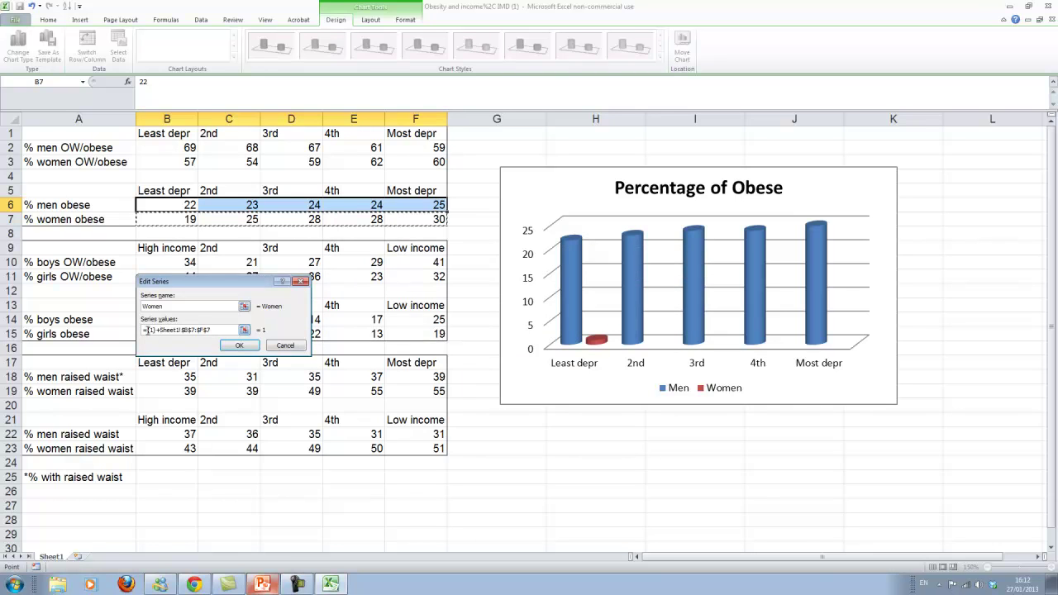
key("Delete")
key("Delete")
key("Delete")
key("Delete")
key("Return")
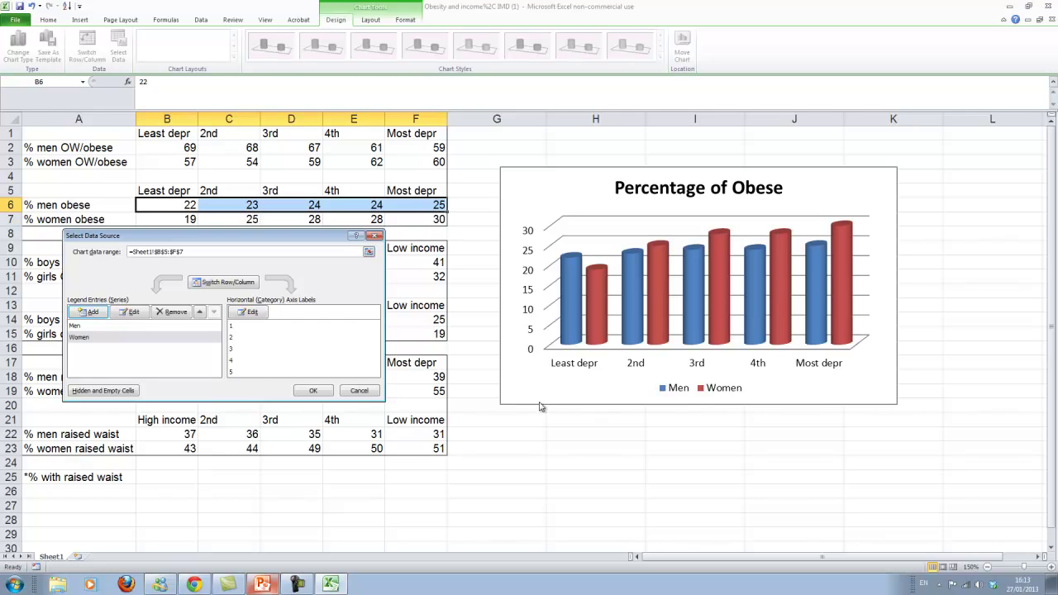
left_click(368, 392)
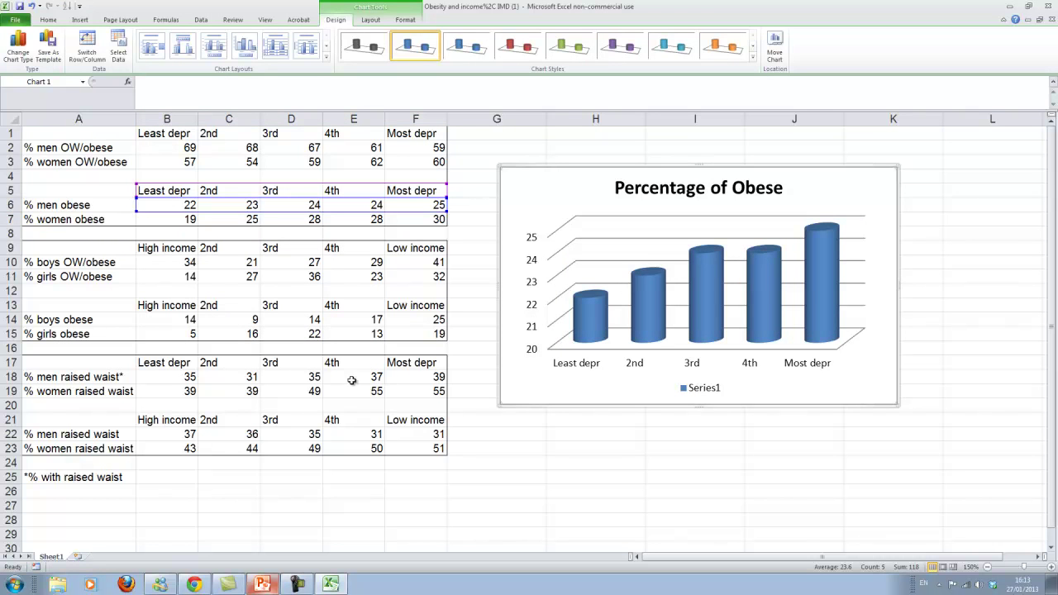
Step: Undo the last change and add a Women series using values B7:F7
key("ctrl+z")
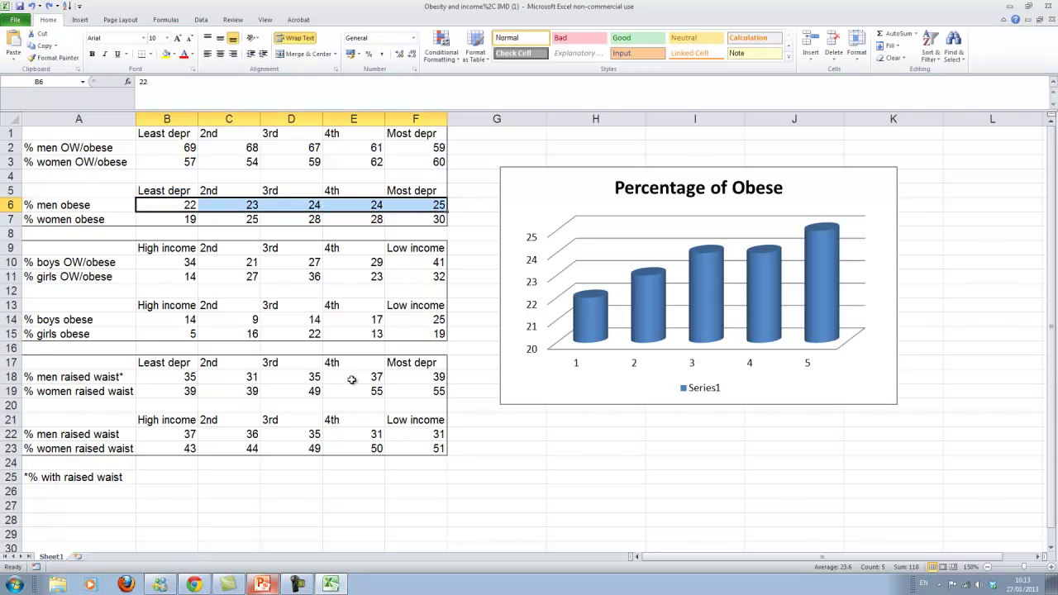
left_click(52, 6)
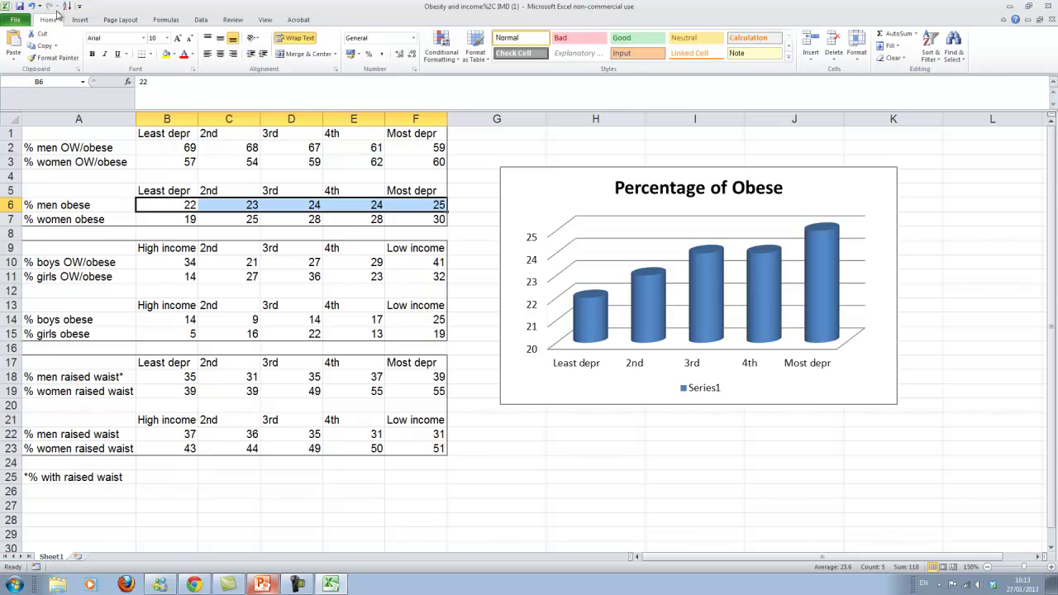
right_click(524, 386)
left_click(465, 288)
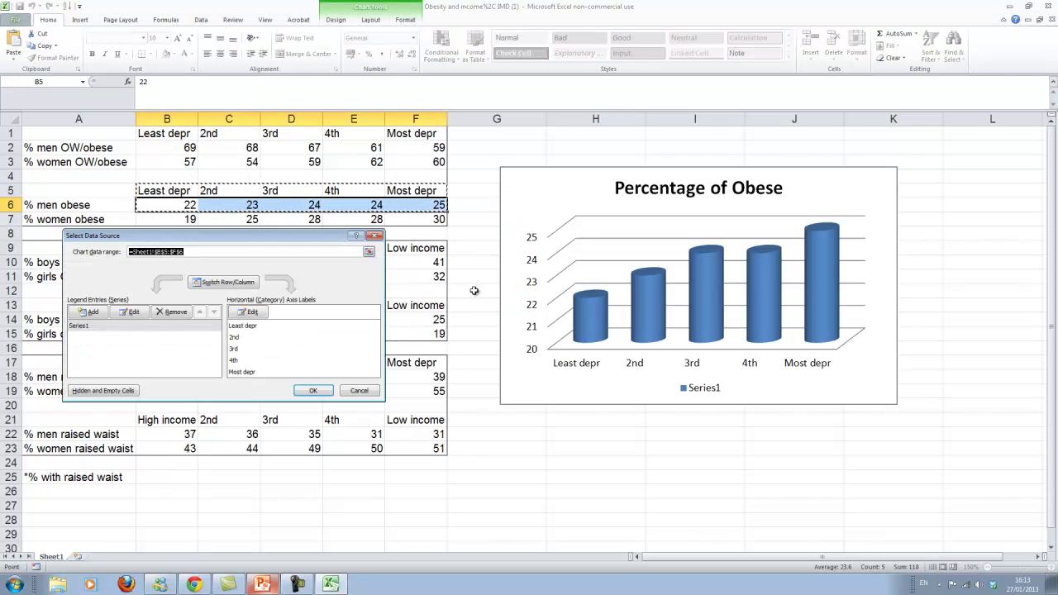
left_click(102, 318)
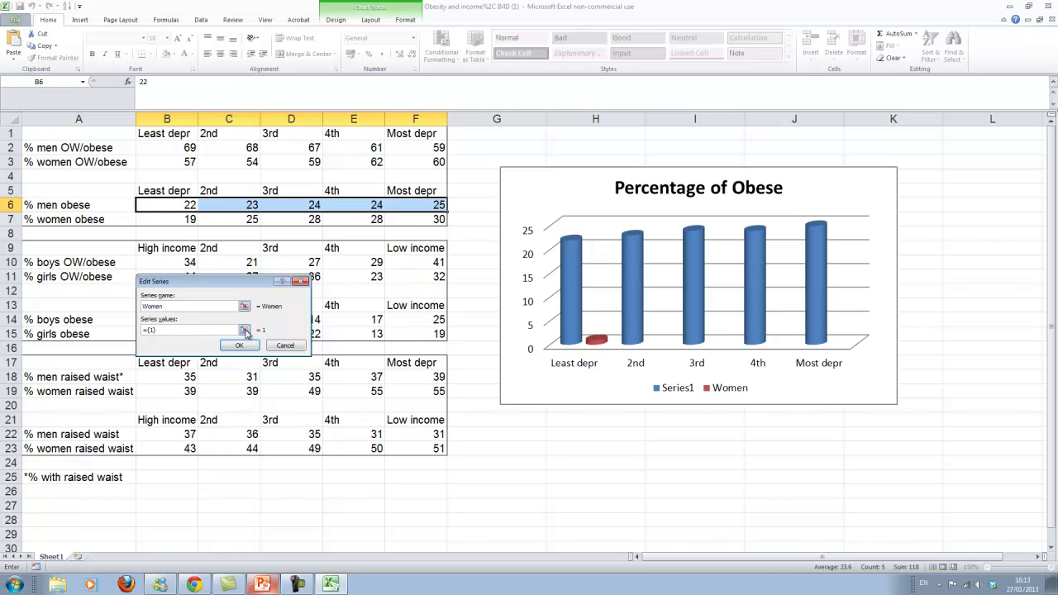
left_click(244, 330)
left_click_drag(150, 219, 438, 220)
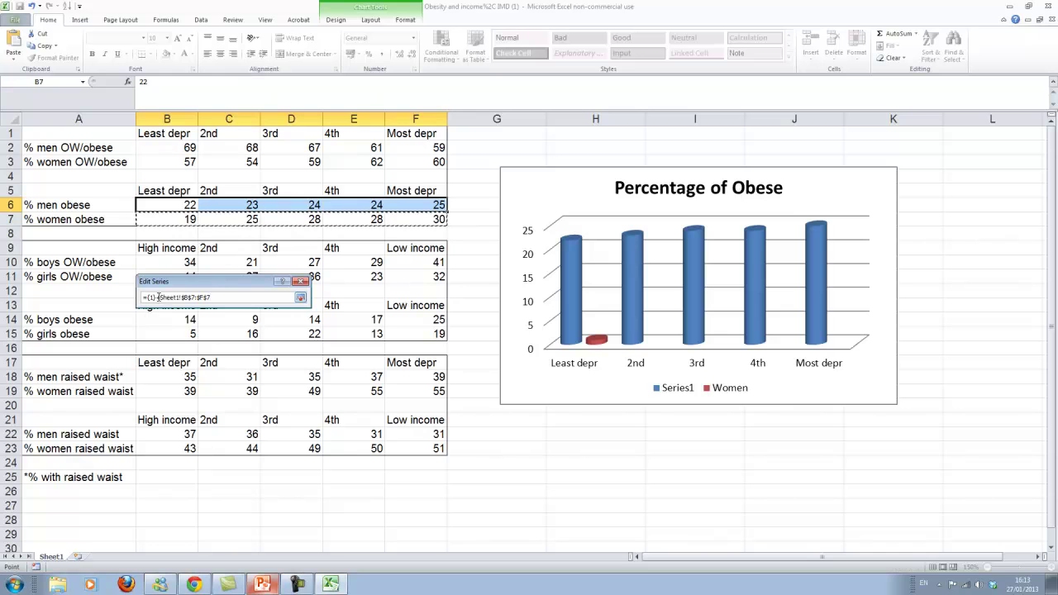
key("Delete")
key("Delete")
key("Delete")
key("Delete")
left_click(301, 298)
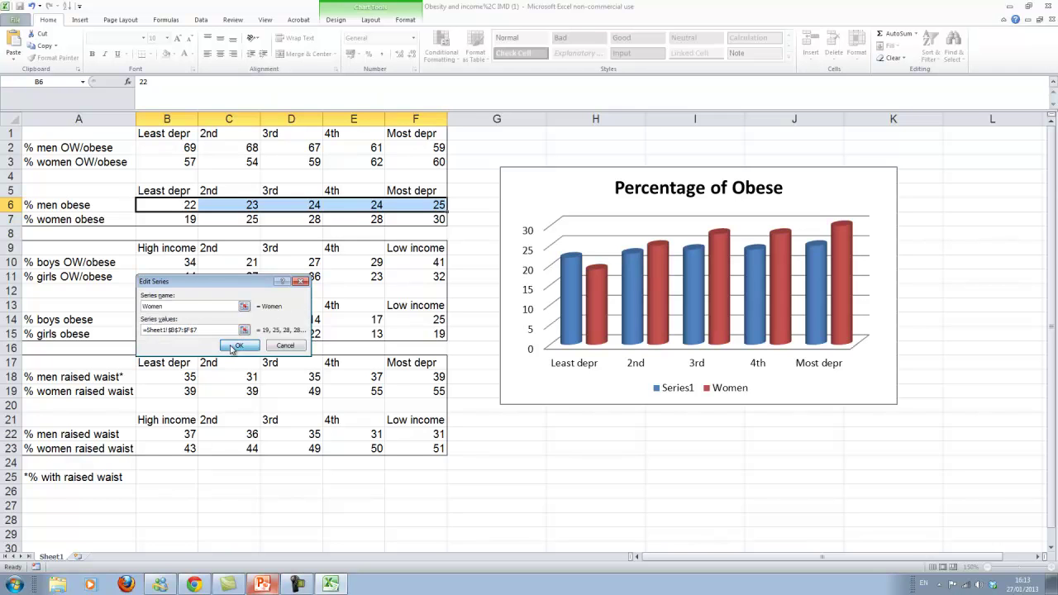
left_click(237, 345)
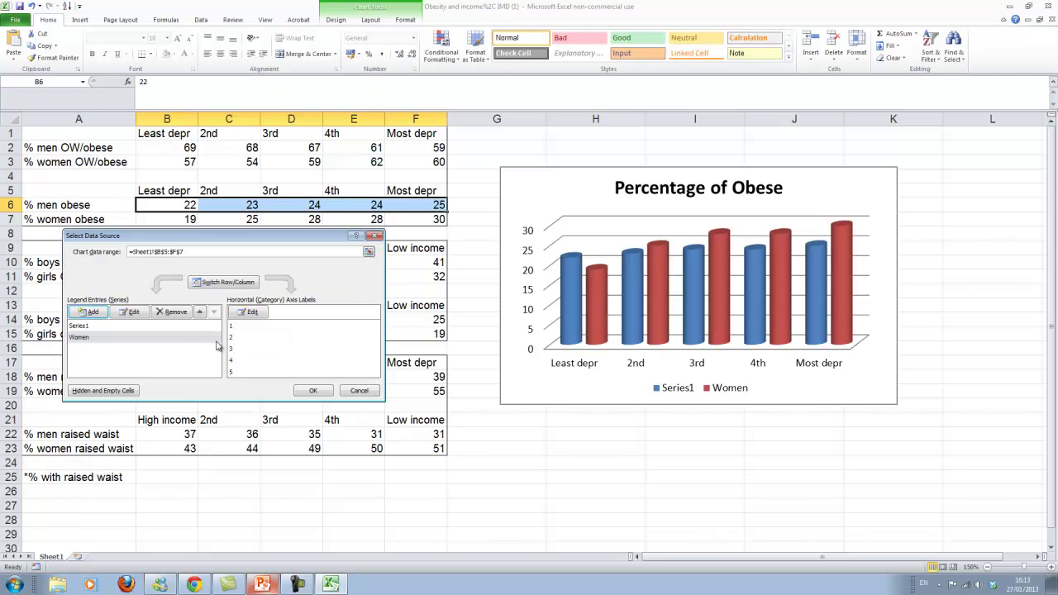
Step: Rename the first series to Men and apply both series to the chart
left_click(86, 327)
left_click(132, 313)
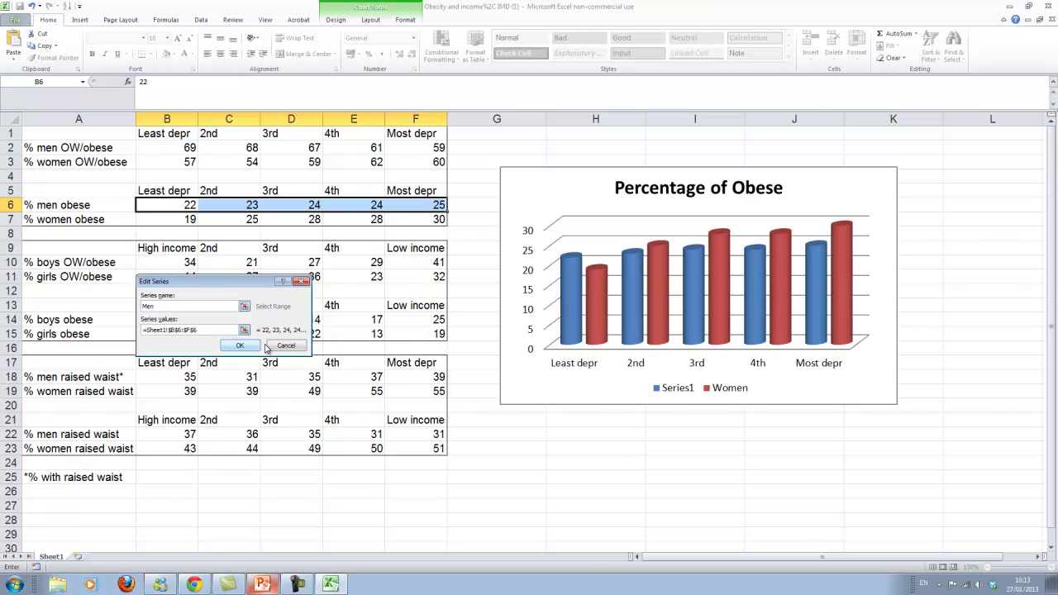
left_click(252, 348)
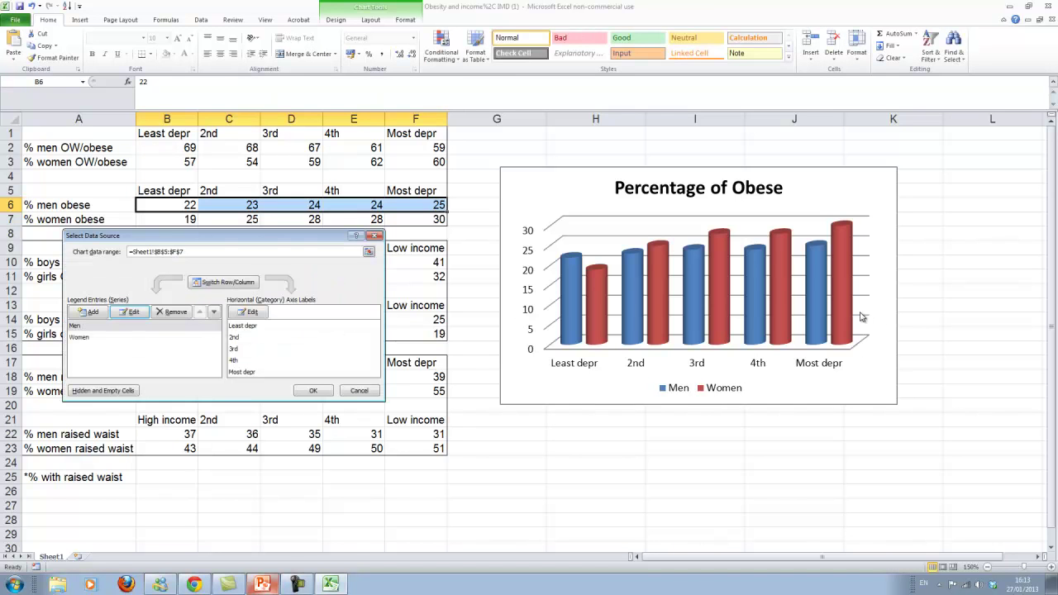
left_click(318, 393)
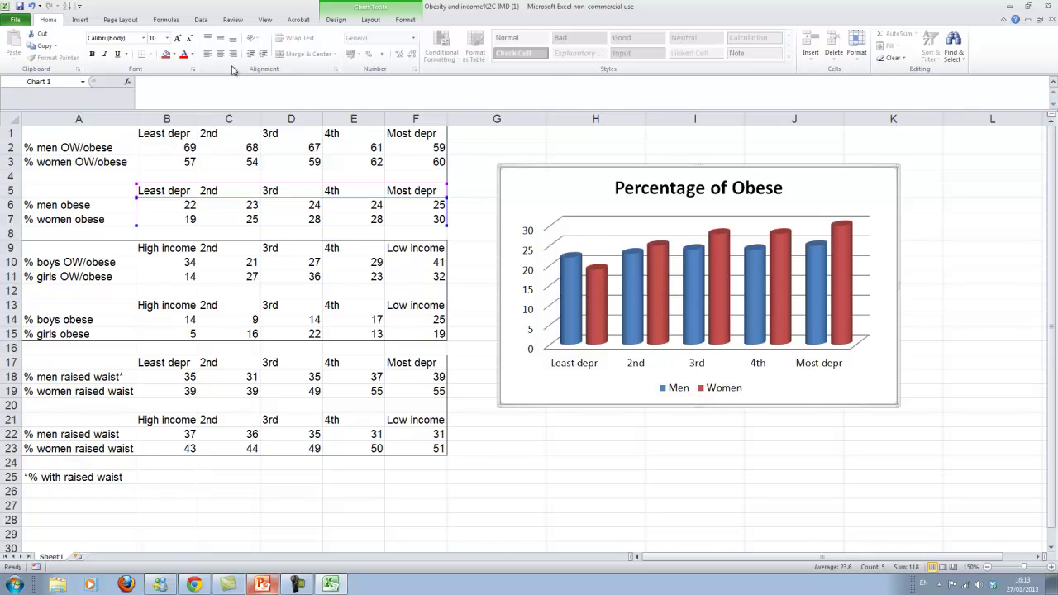
Step: Apply the first grey Chart Style so Men show dark grey and Women light grey
left_click(339, 22)
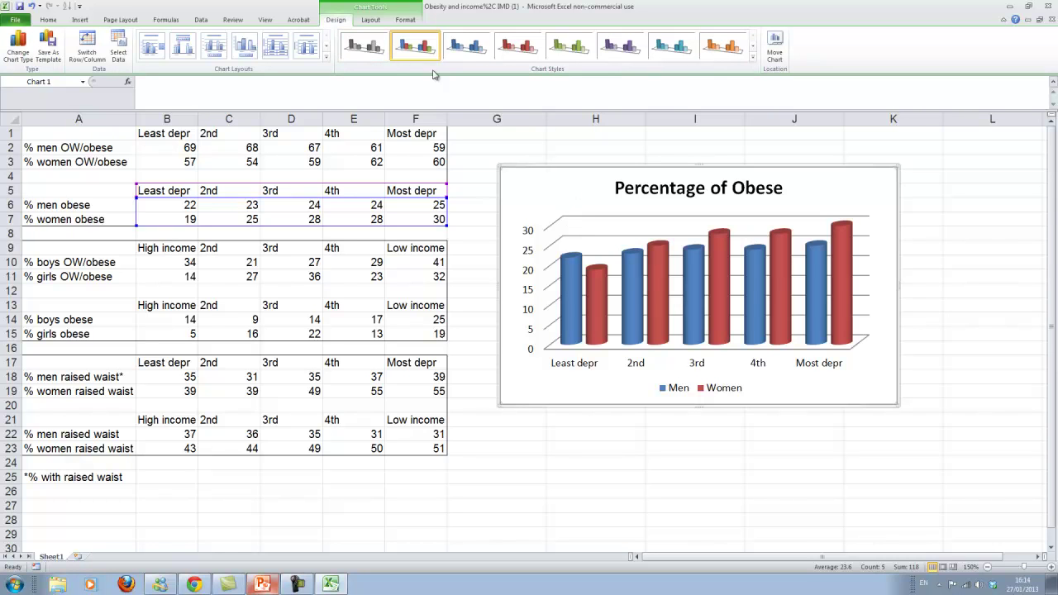
left_click(367, 49)
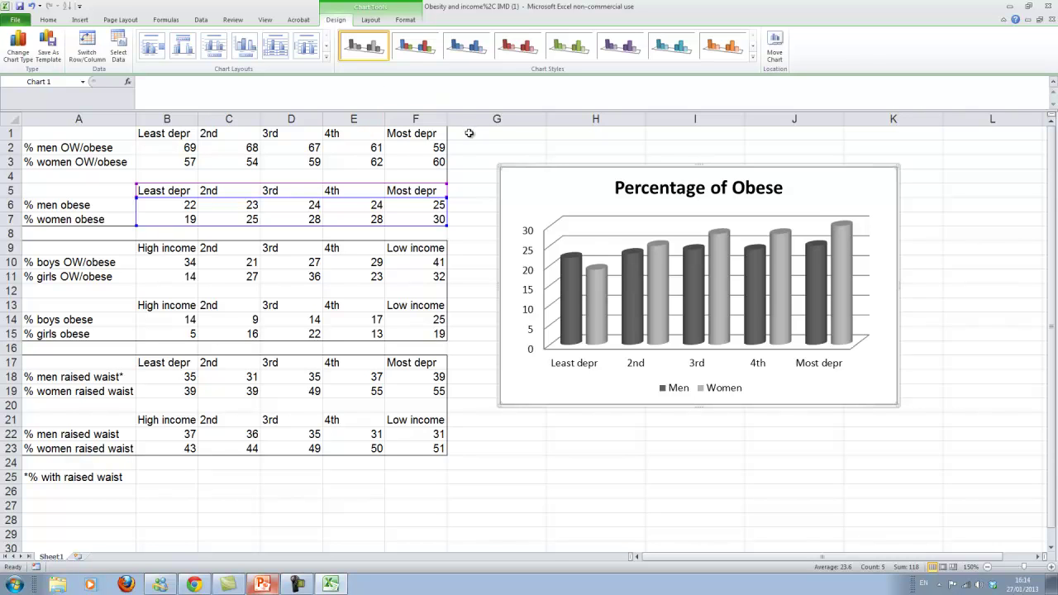
Step: Switch the chart to the 3-D Cylinder column type and stretch it down to about row 25
left_click(18, 52)
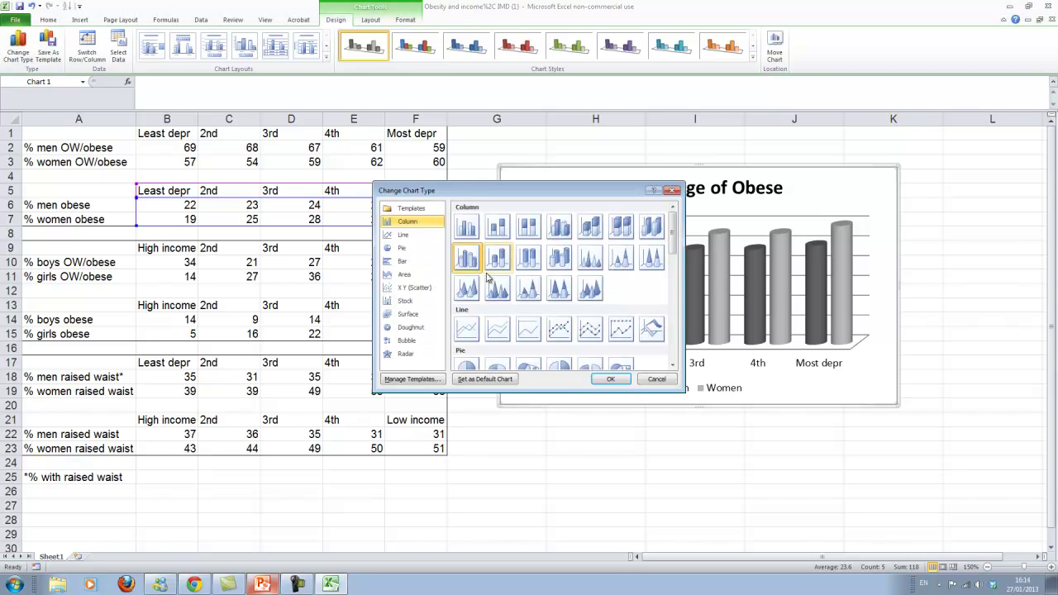
left_click(562, 263)
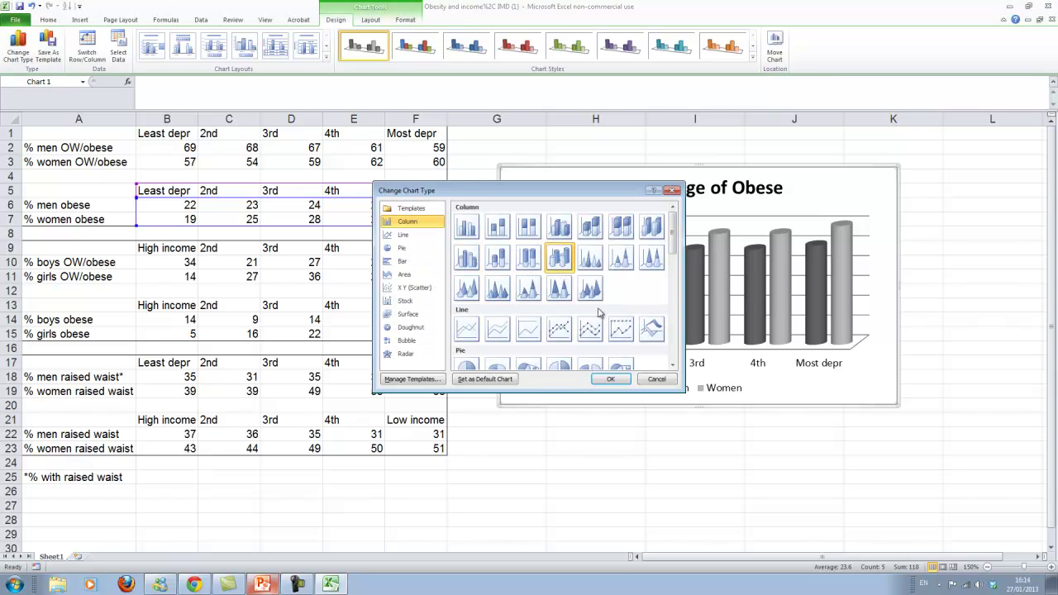
left_click(611, 380)
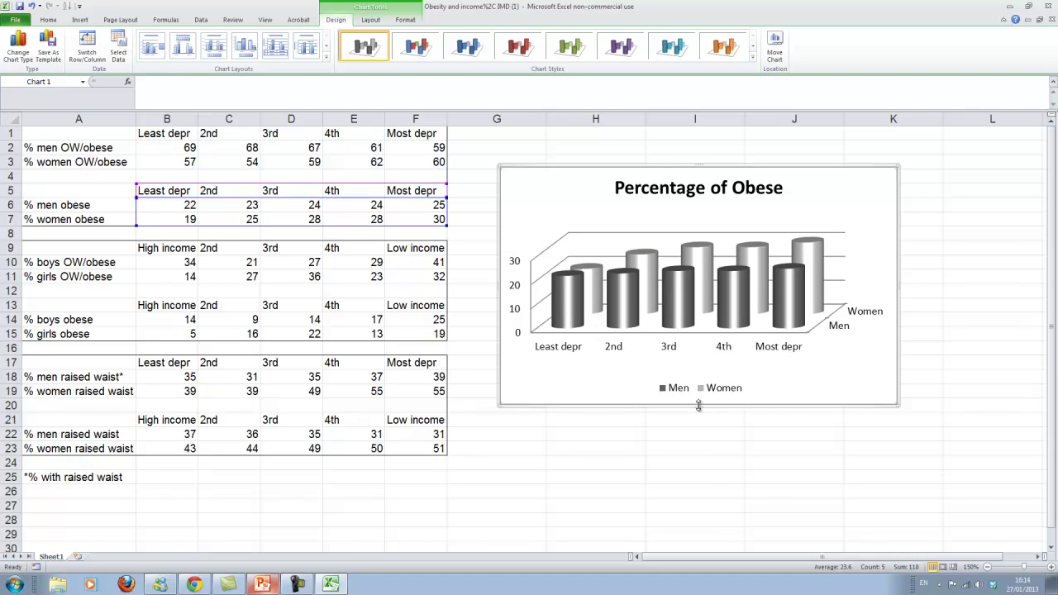
left_click_drag(698, 404, 701, 489)
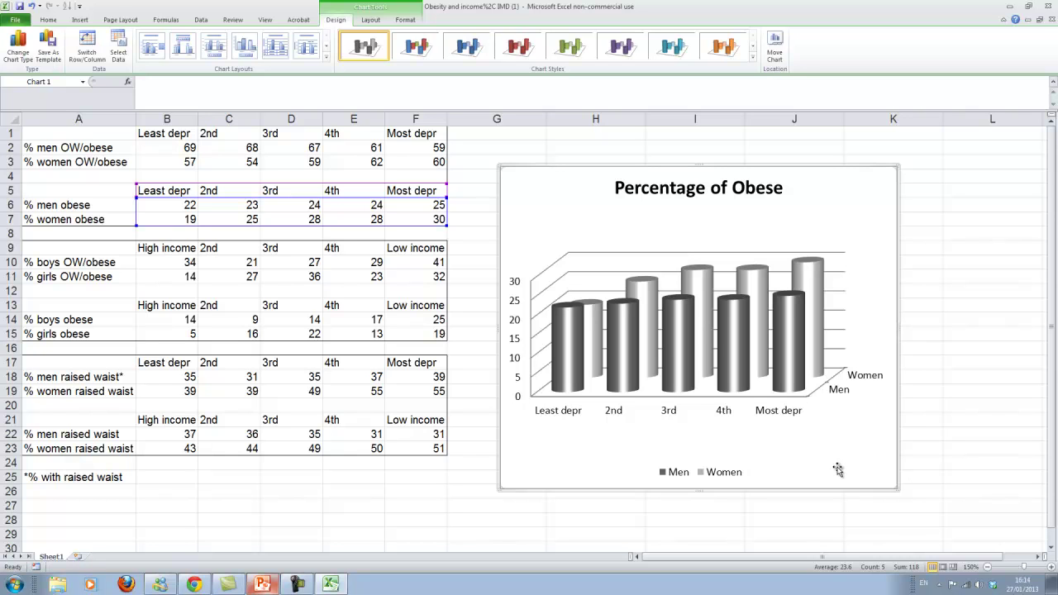
Step: Change the chart type from cylinders to the full 3-D Column variant
left_click(20, 48)
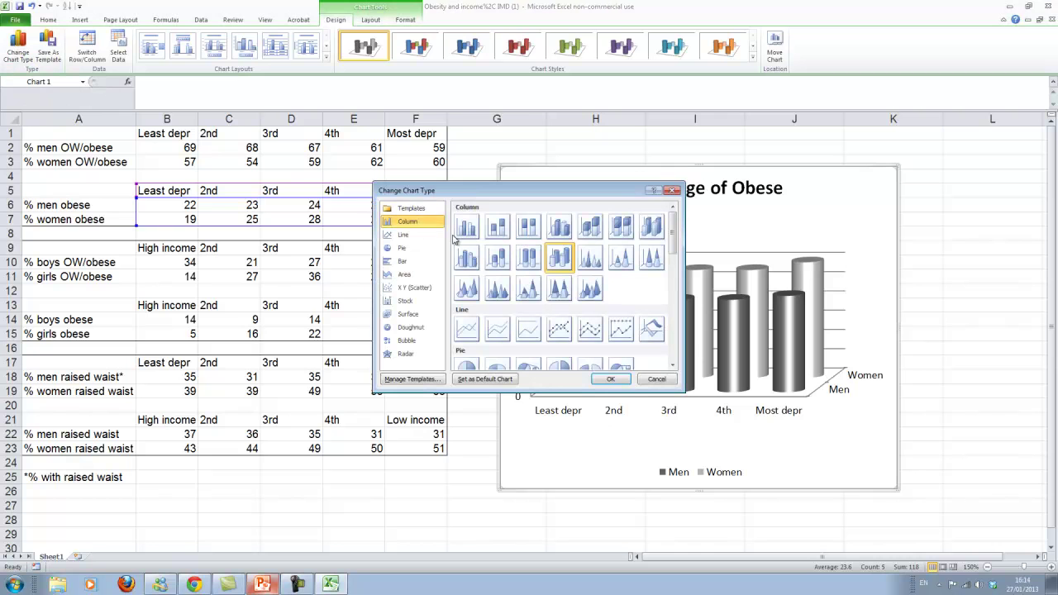
left_click(558, 226)
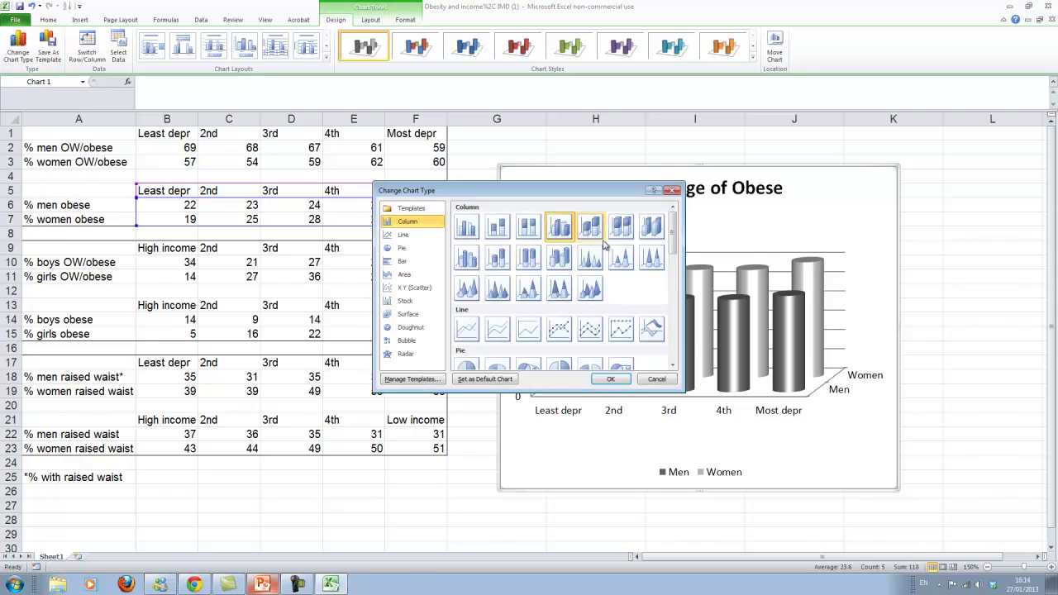
left_click(651, 231)
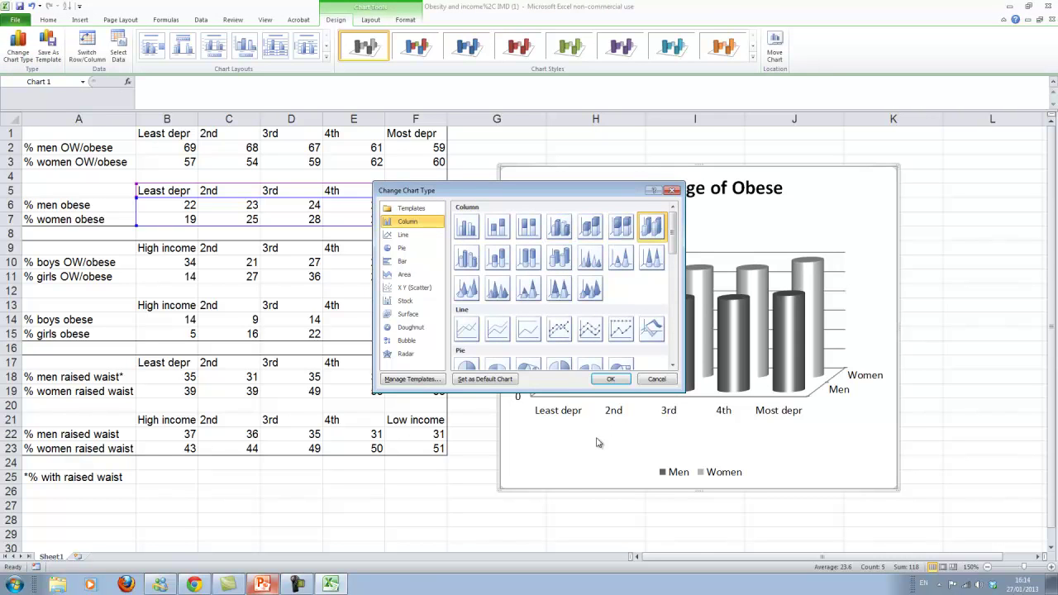
left_click(605, 379)
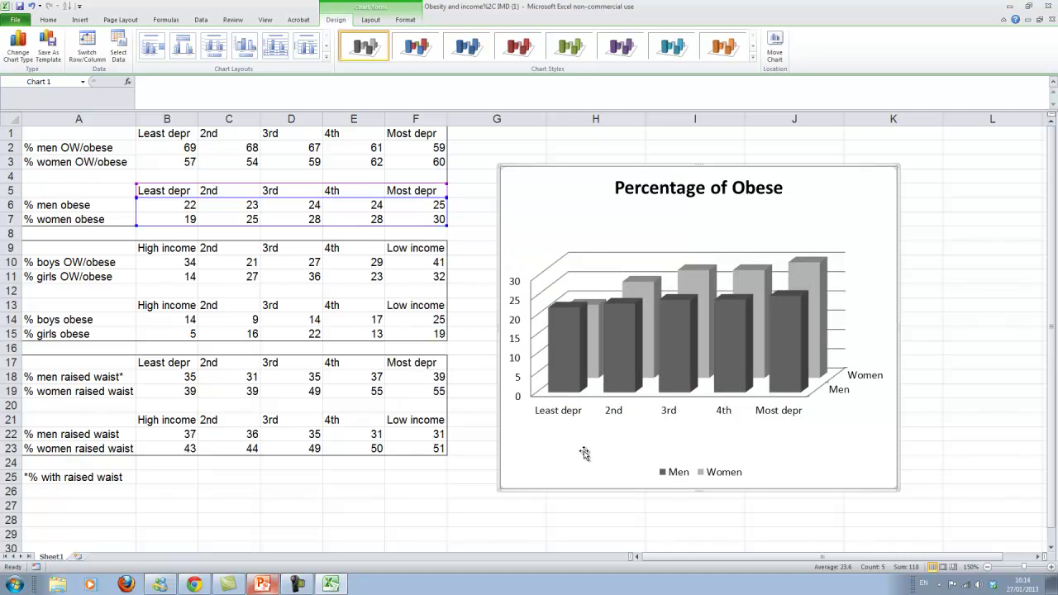